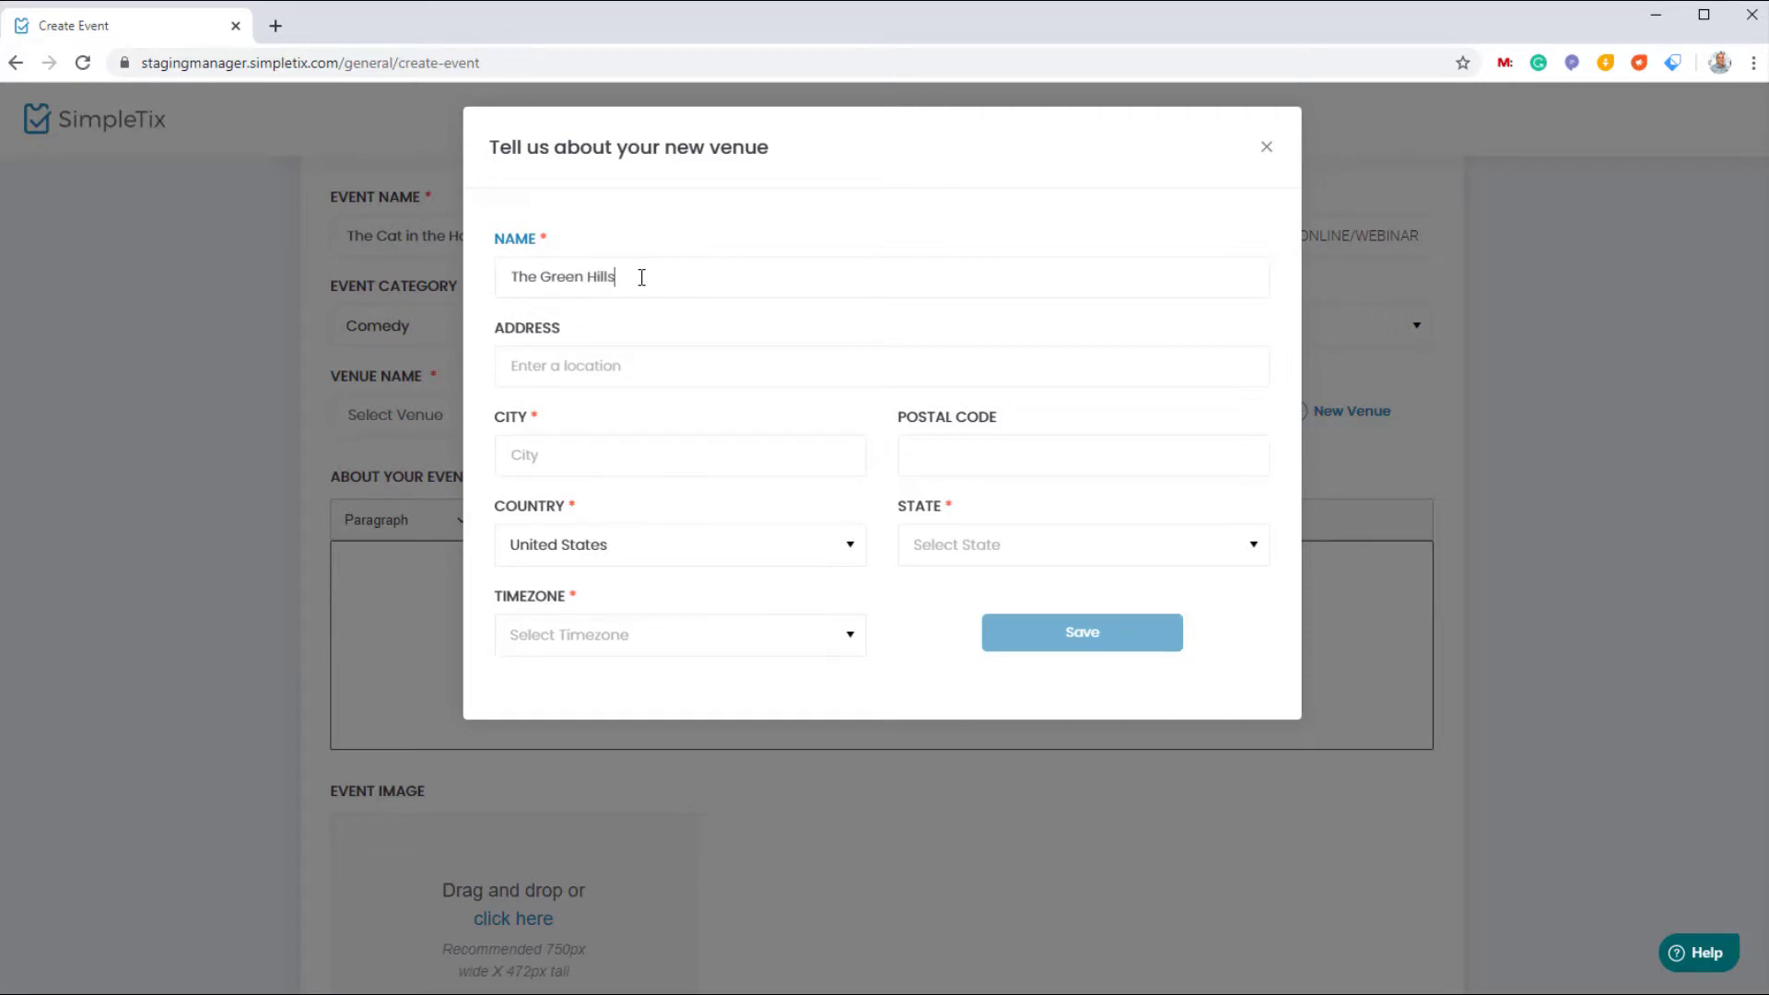
- Fill in the new venue's New York address from the suggestions for "100" and save the venue
key(Tab)
text(100)
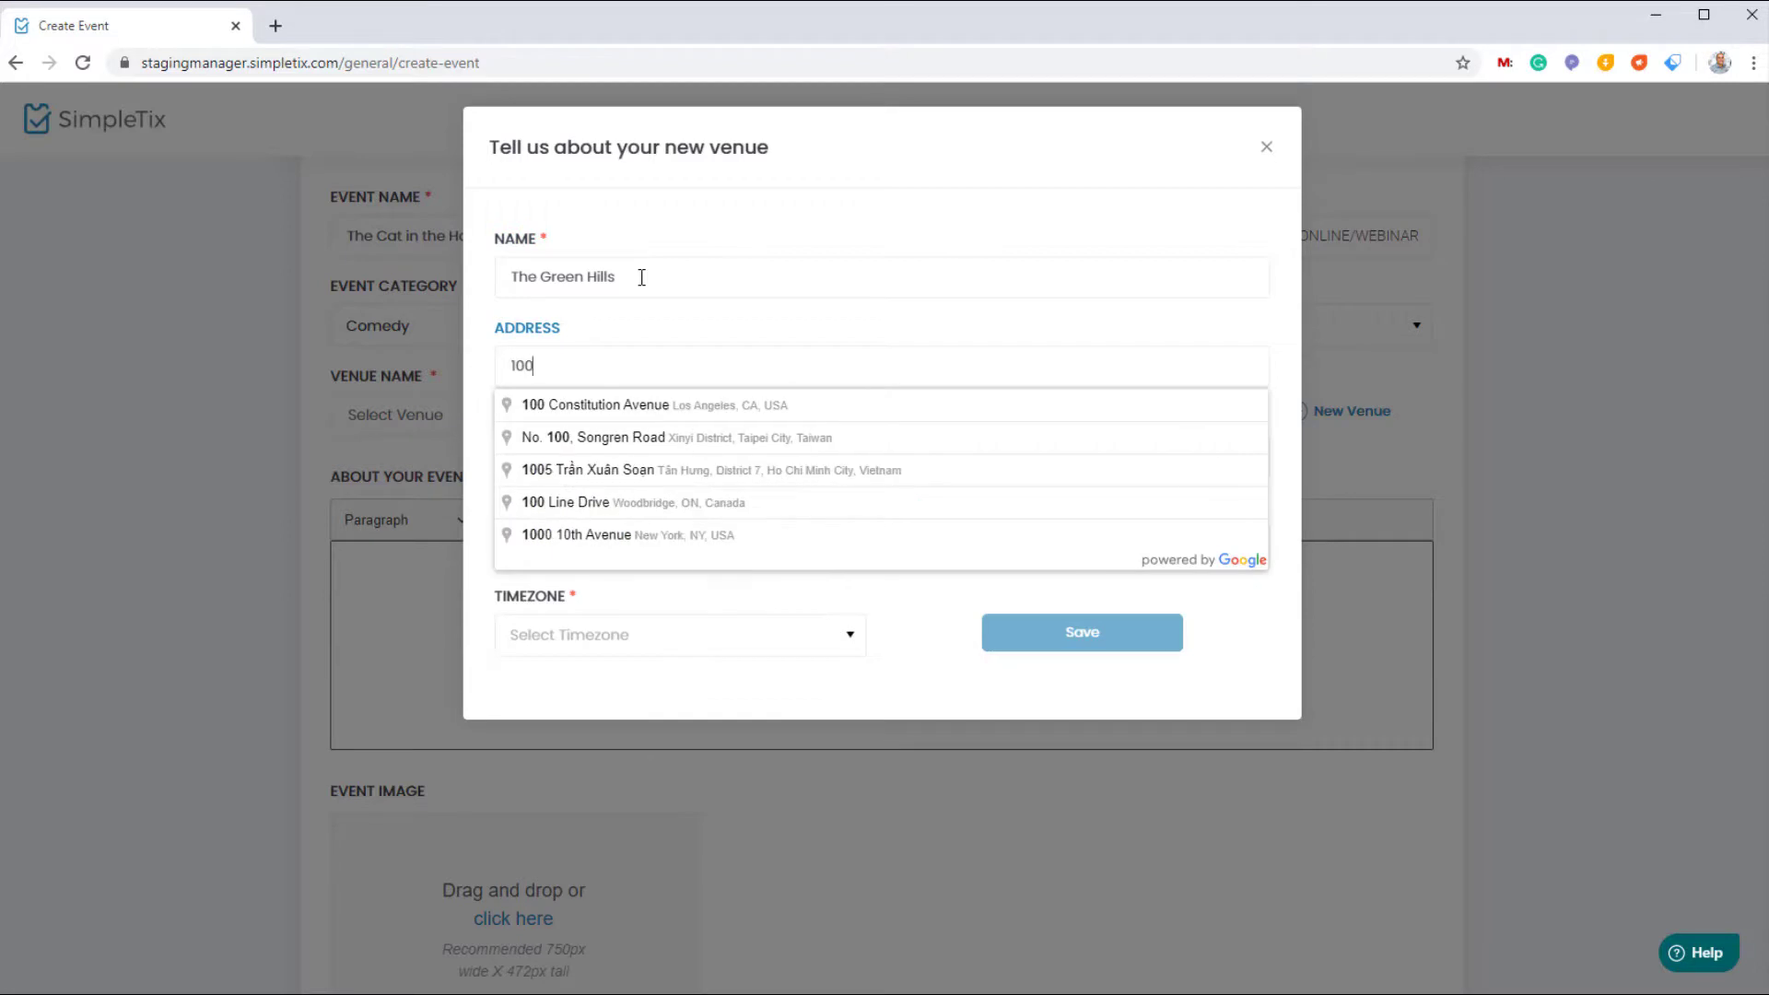
click(642, 534)
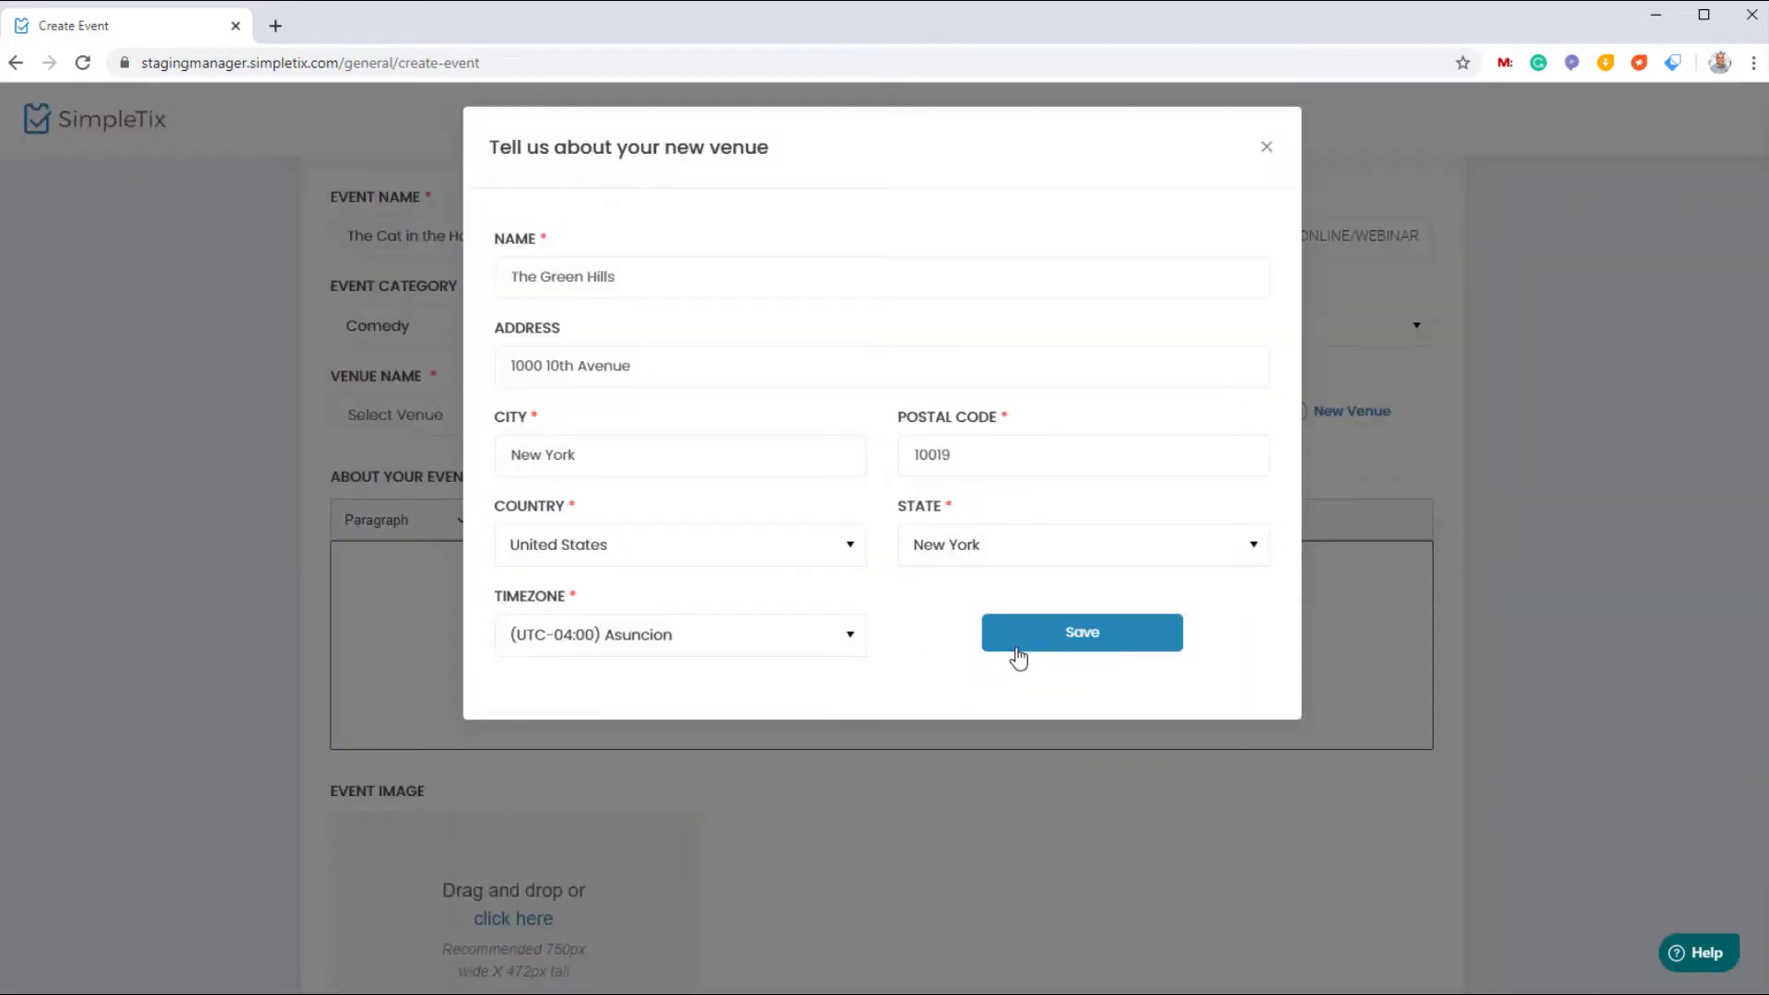
click(1090, 643)
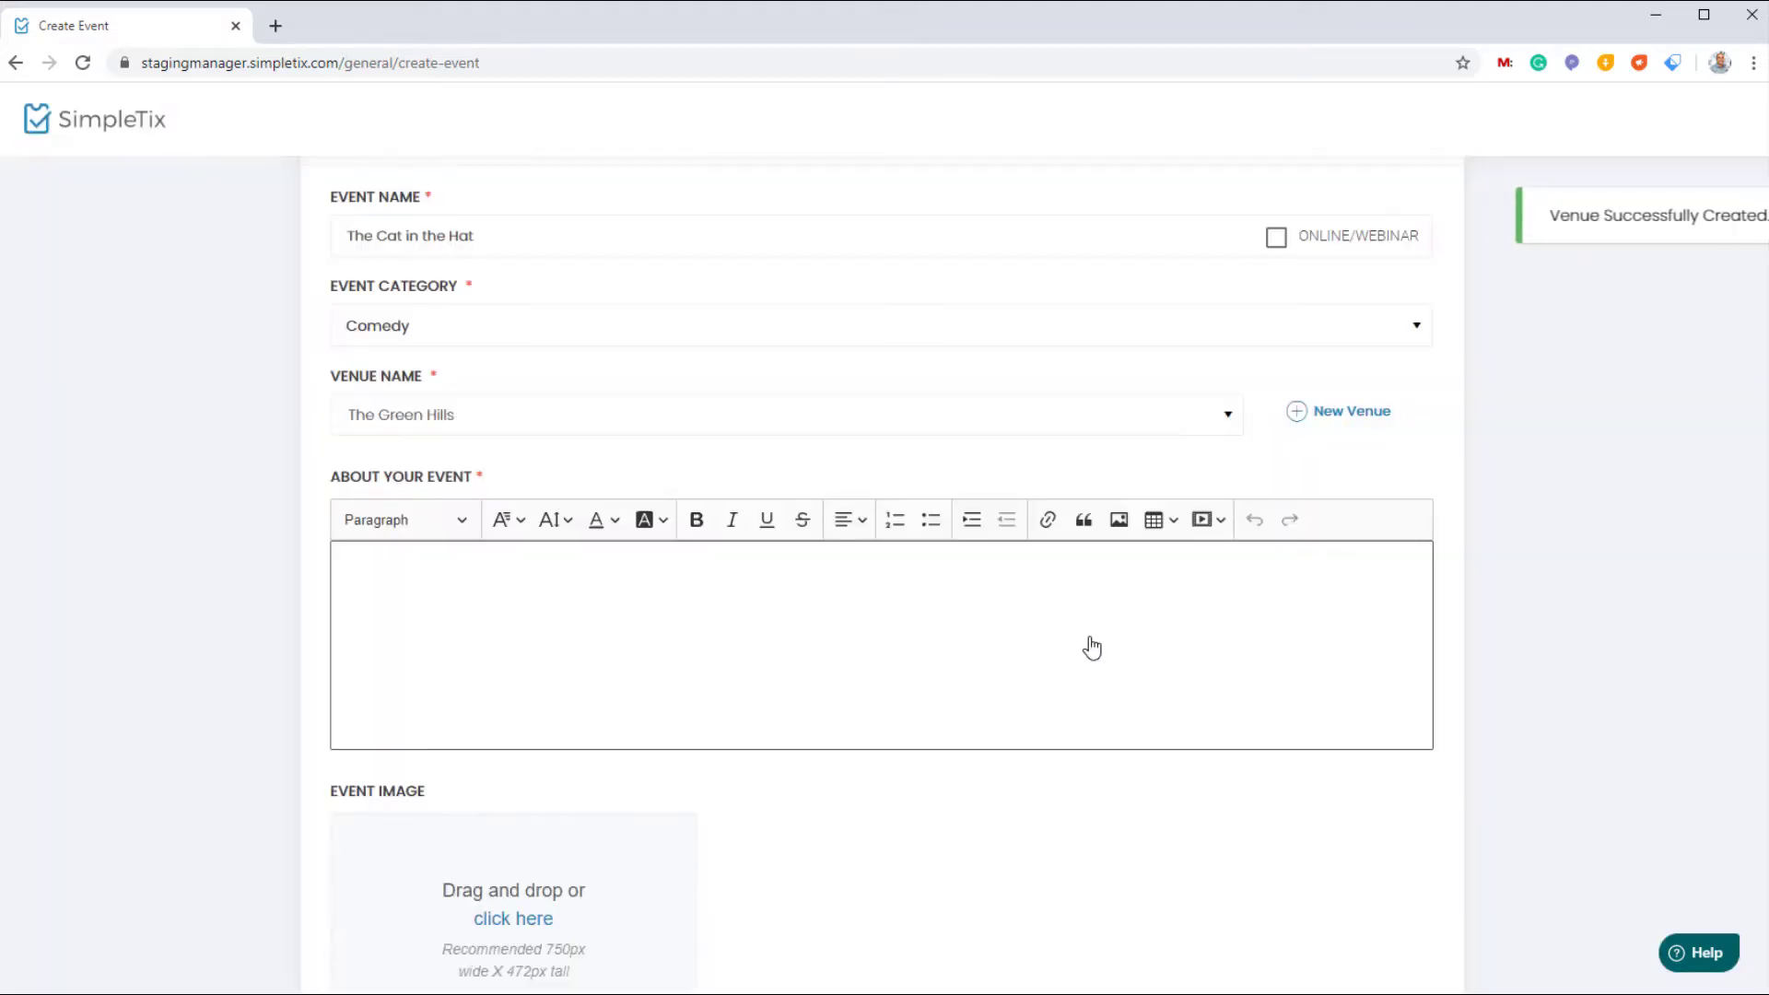
- Paste the copied description into the About Your Event field and add the The Cat in the Hat picture as event image with the proposed crop
click(769, 652)
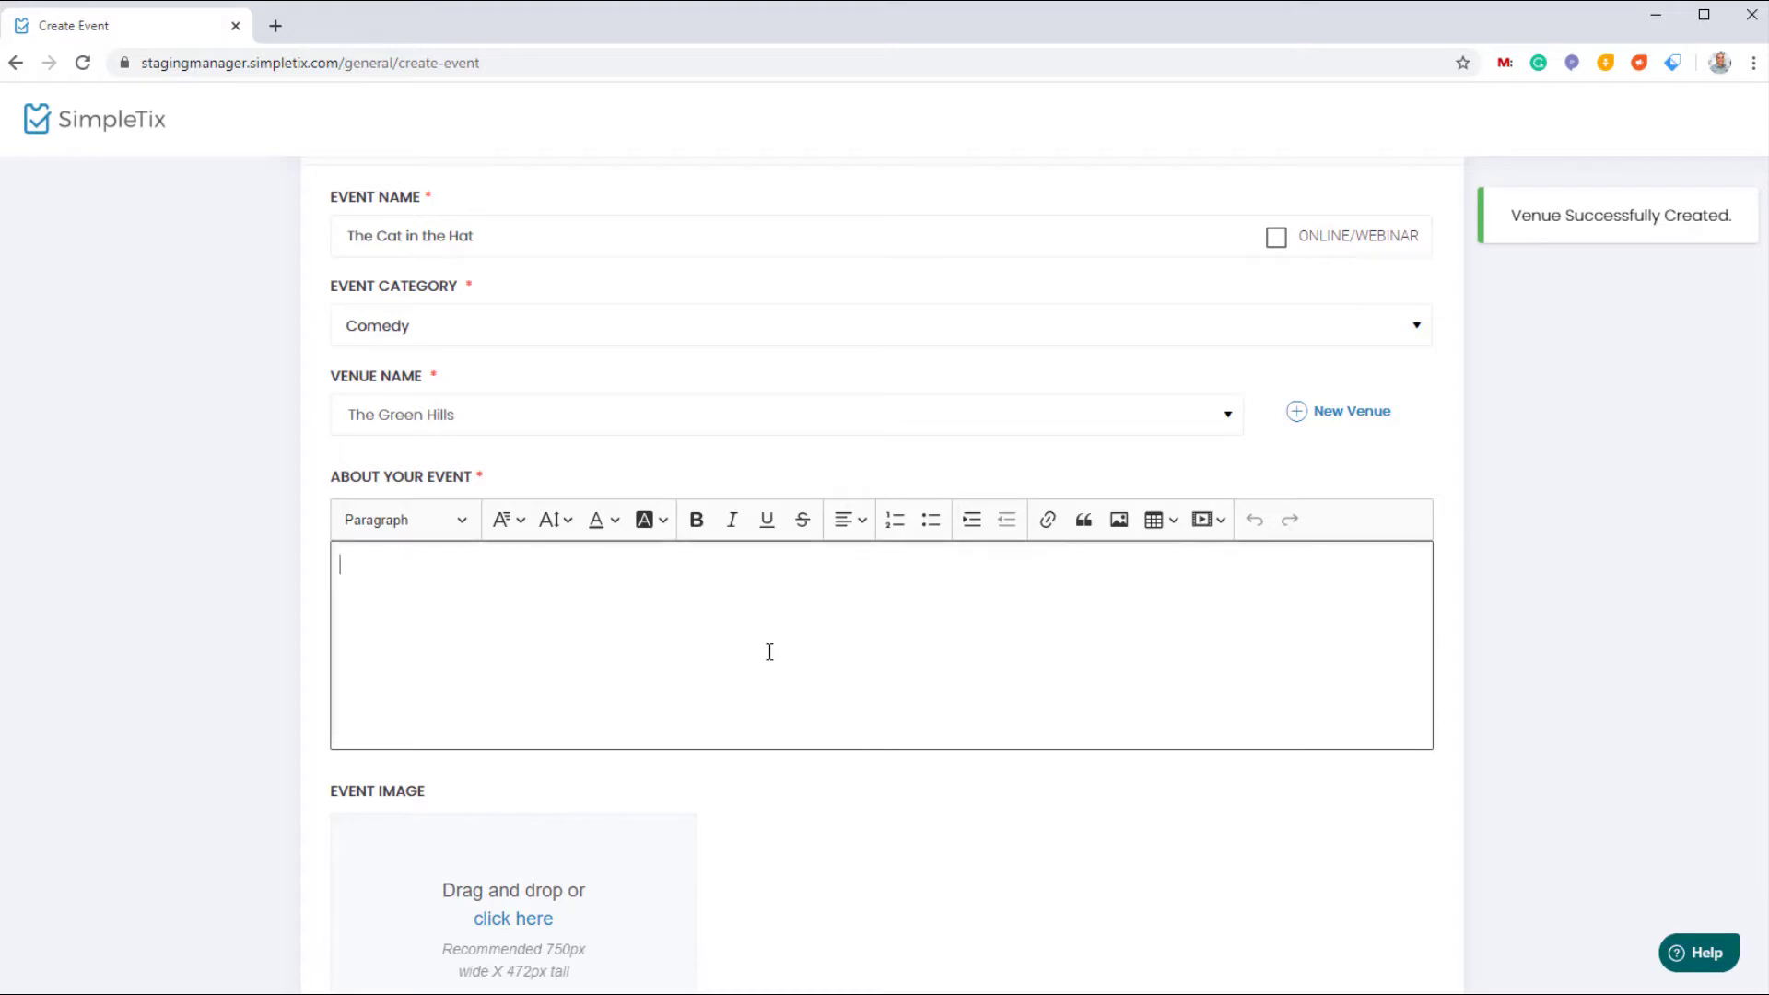
key(ctrl+v)
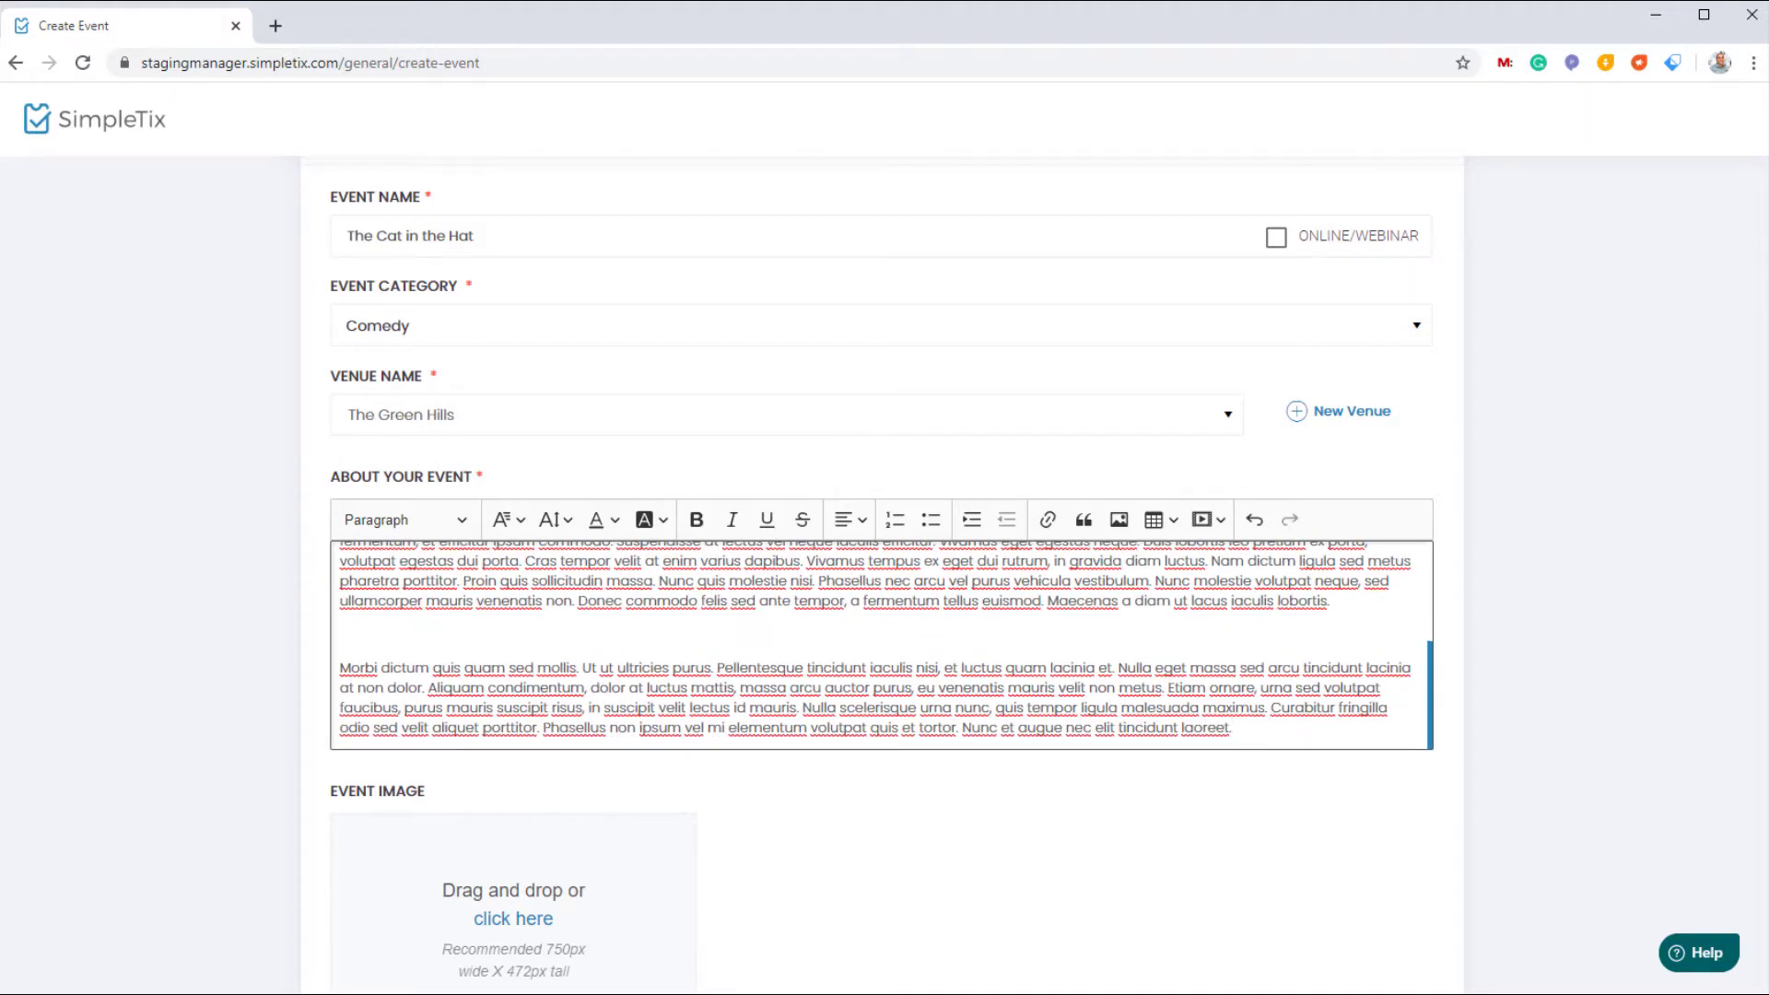
drag(1373, 994, 615, 846)
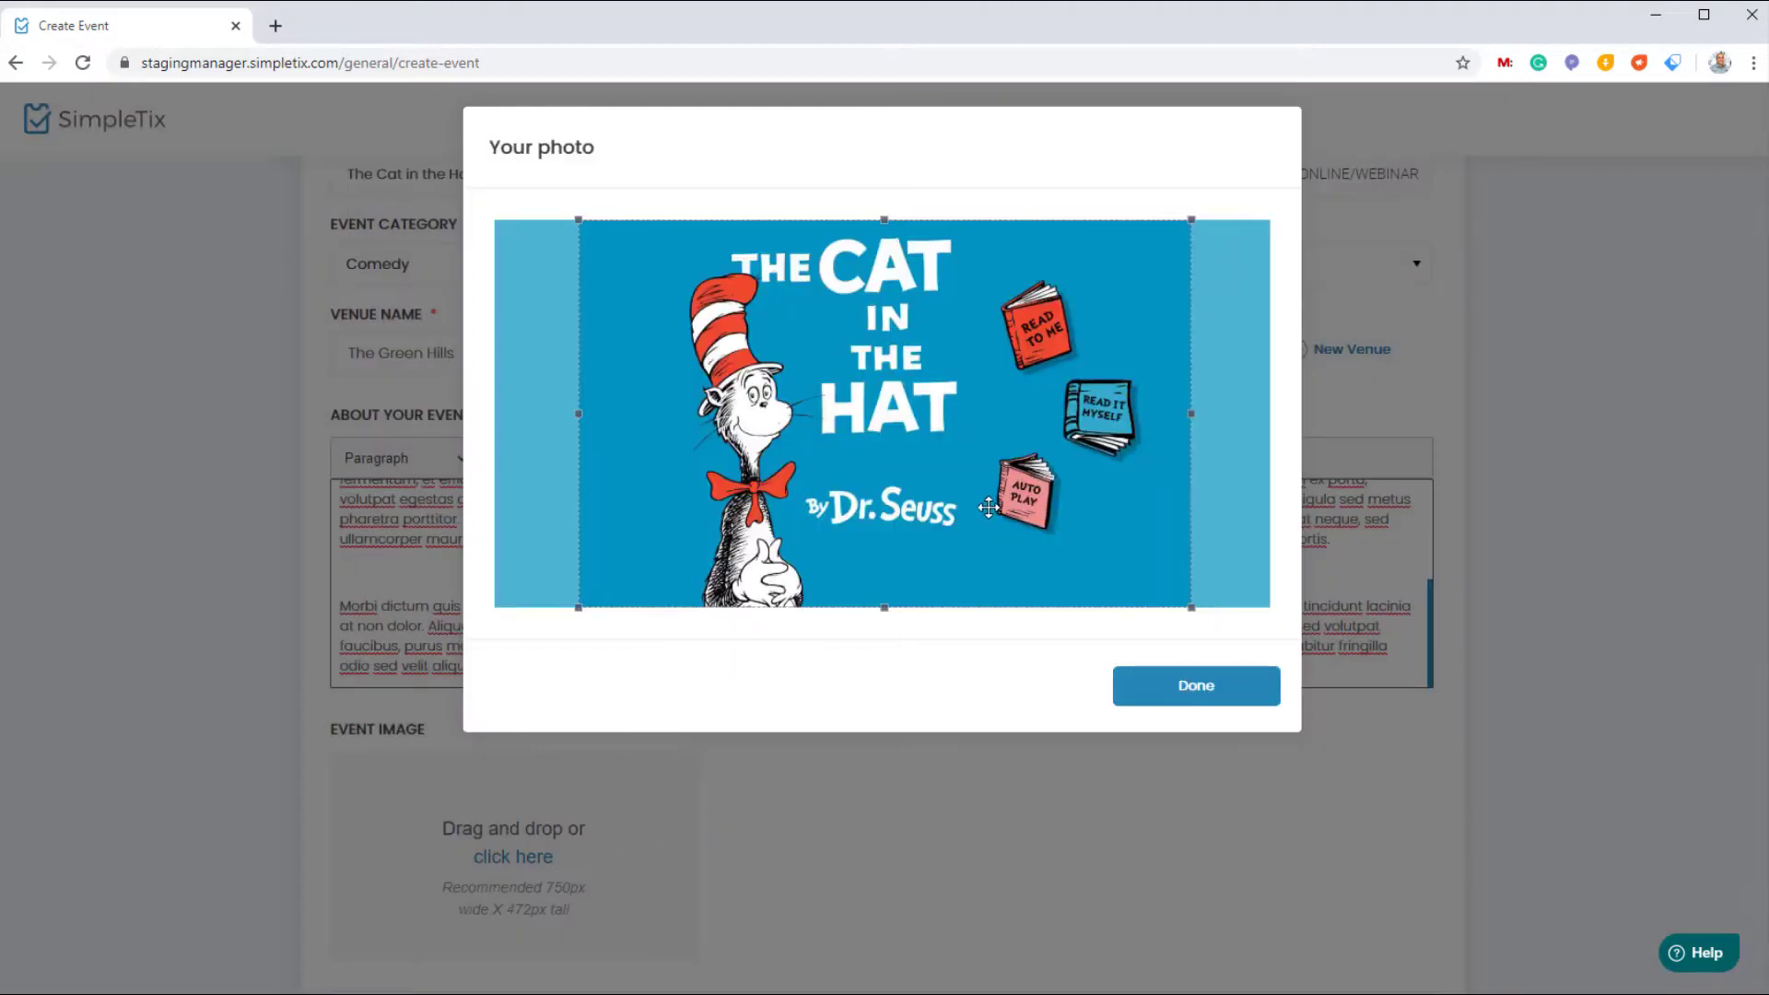
click(1216, 695)
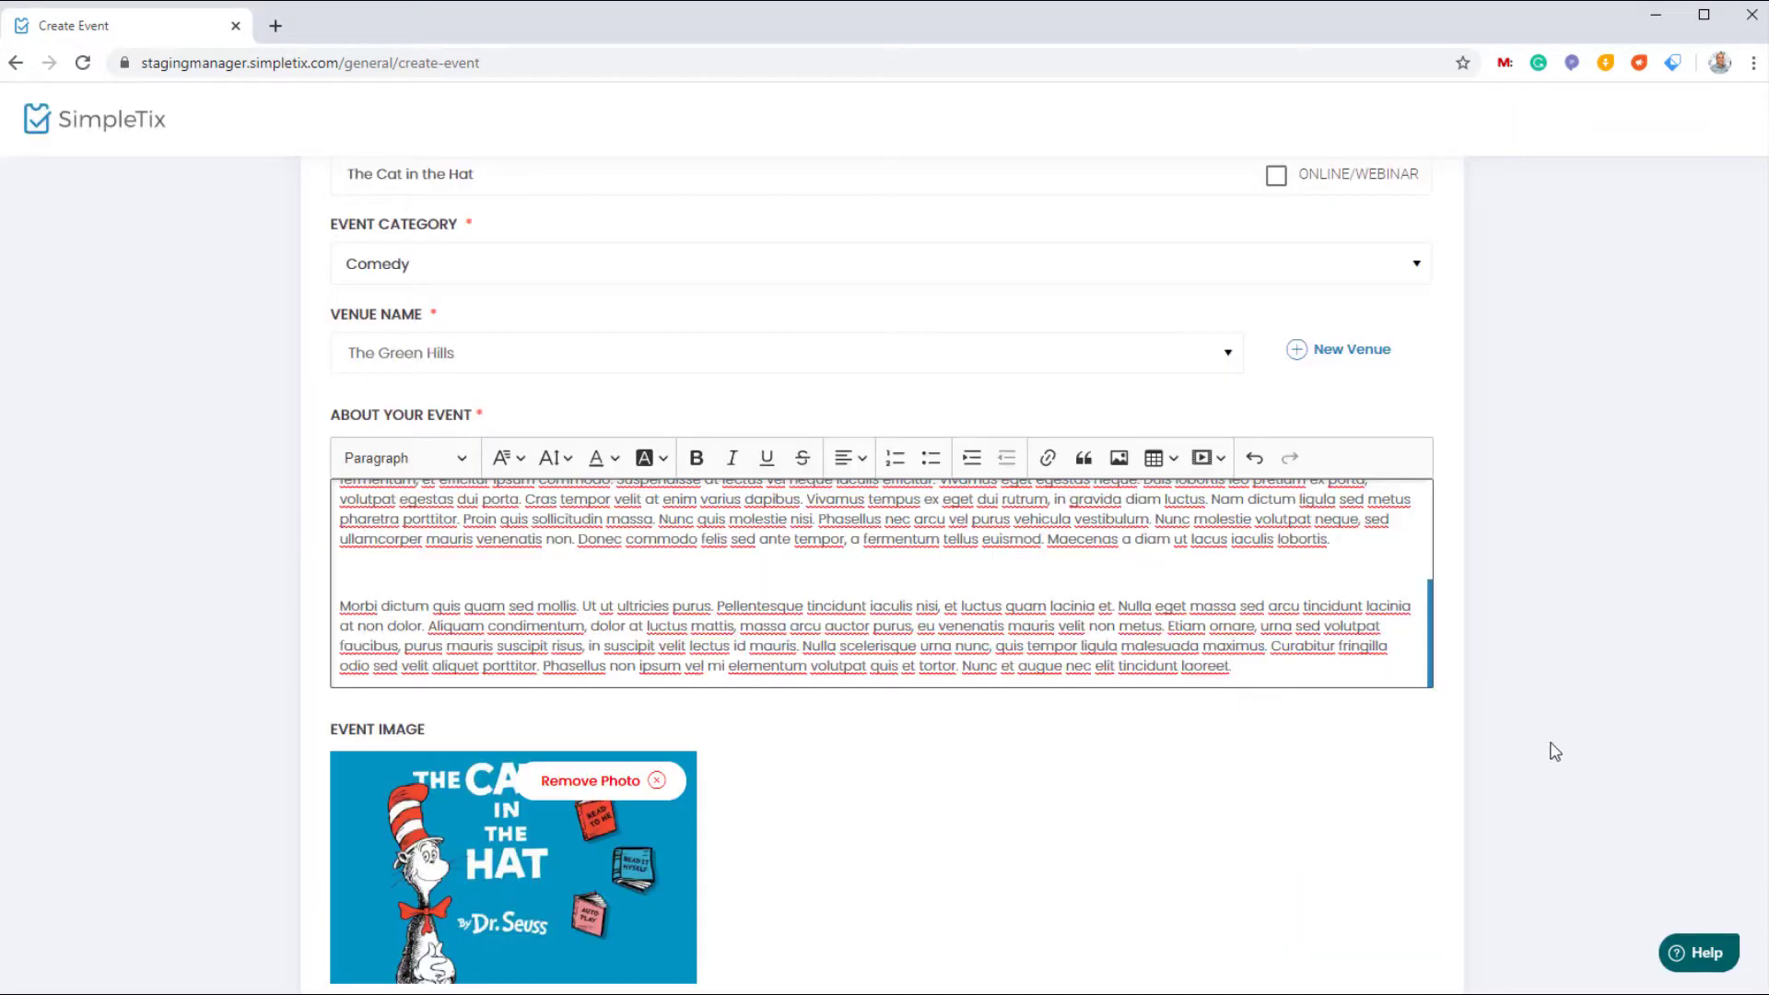
- Continue to the ticket setup and schedule the event for multiple dates/times, occurring on specific dates
scroll(1565, 748, down, 2)
scroll(1593, 752, down, 1)
click(1317, 838)
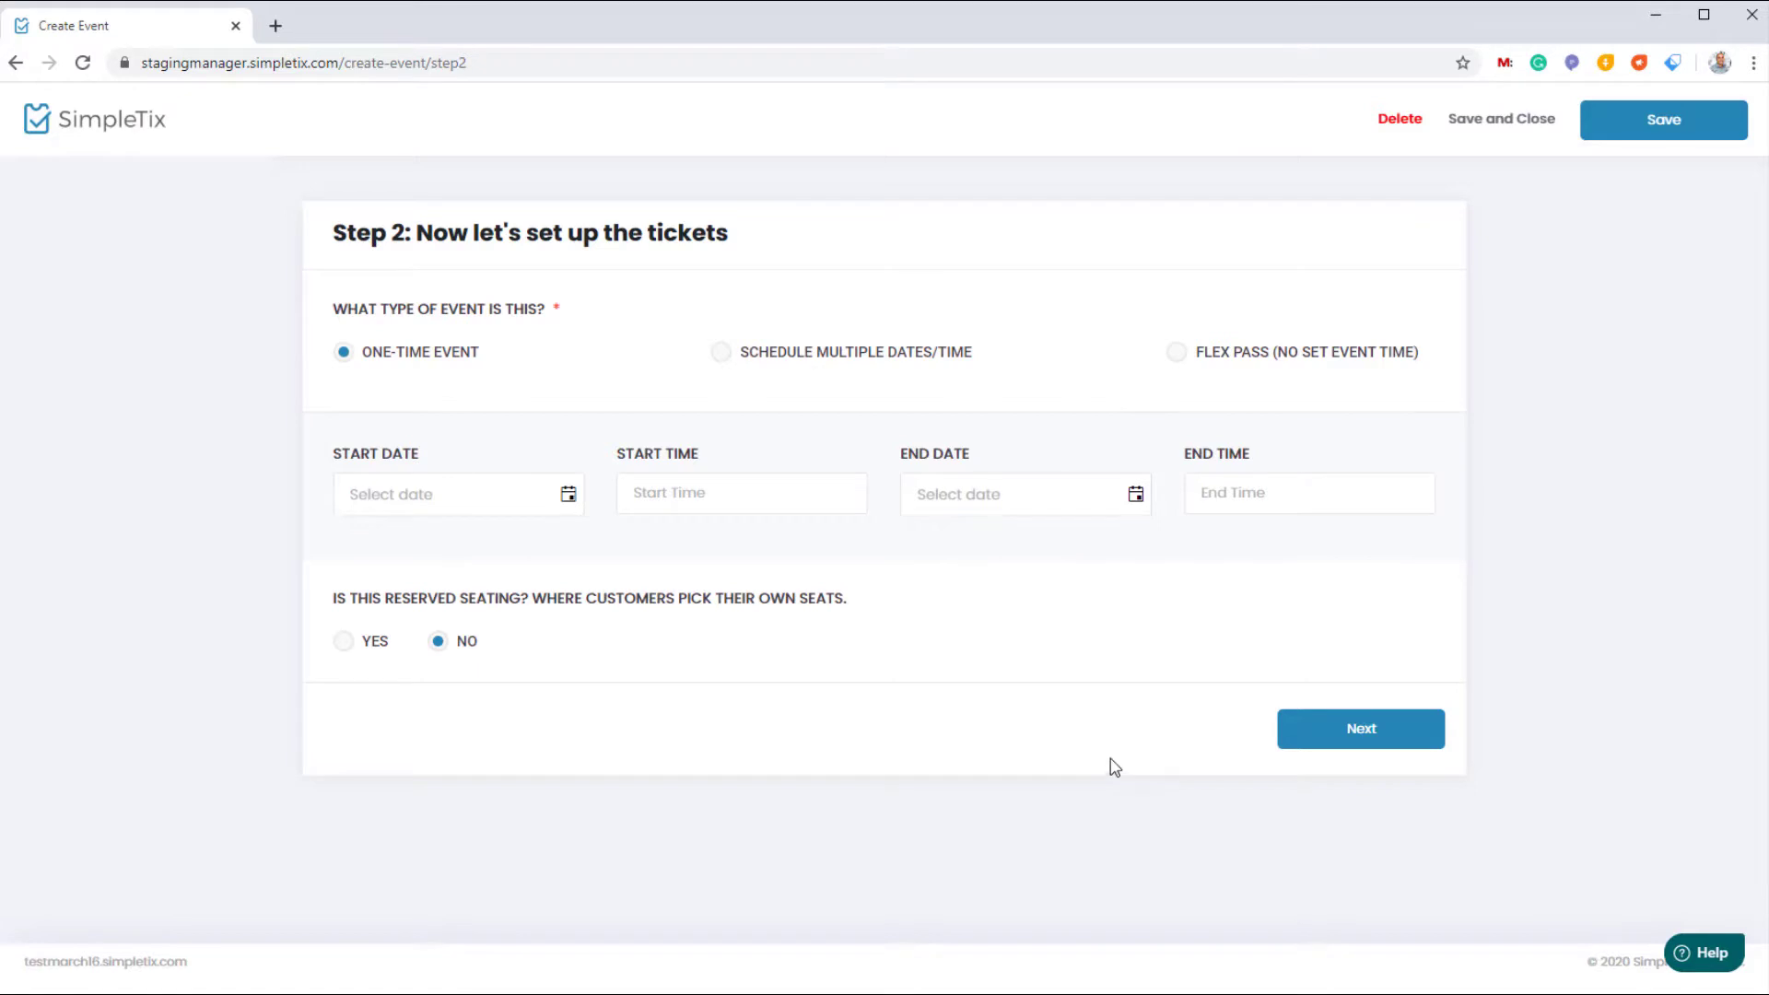
click(737, 361)
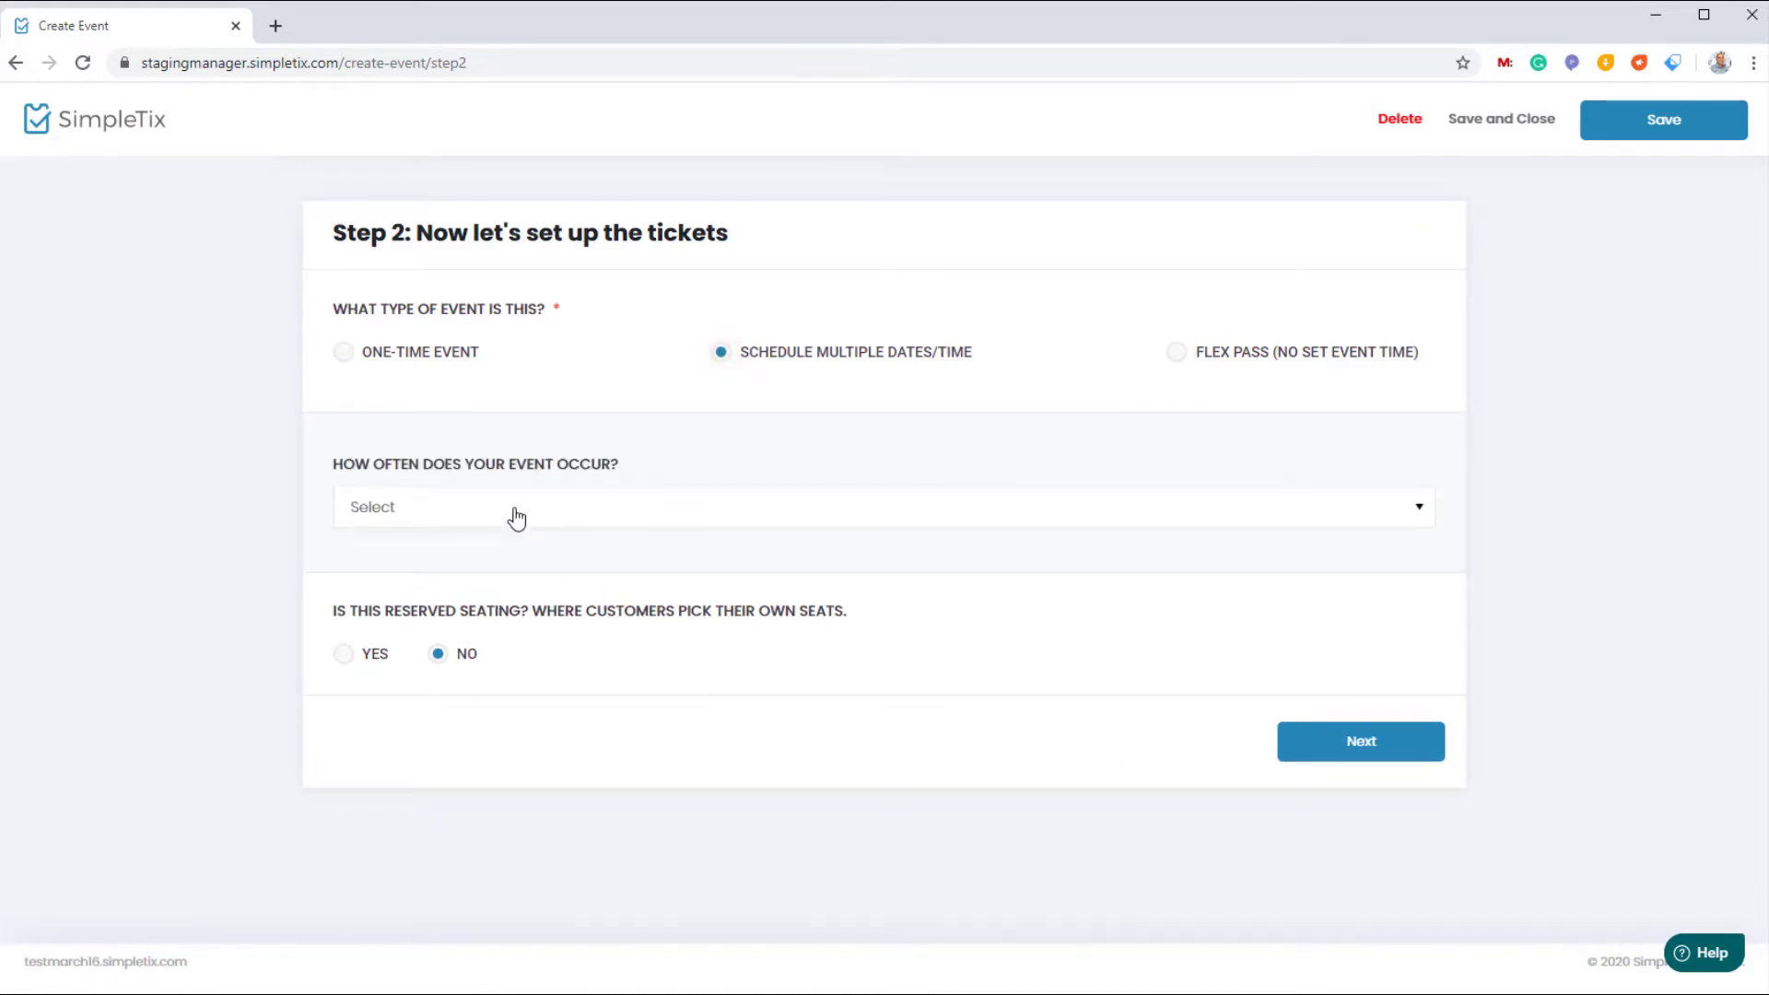
click(516, 519)
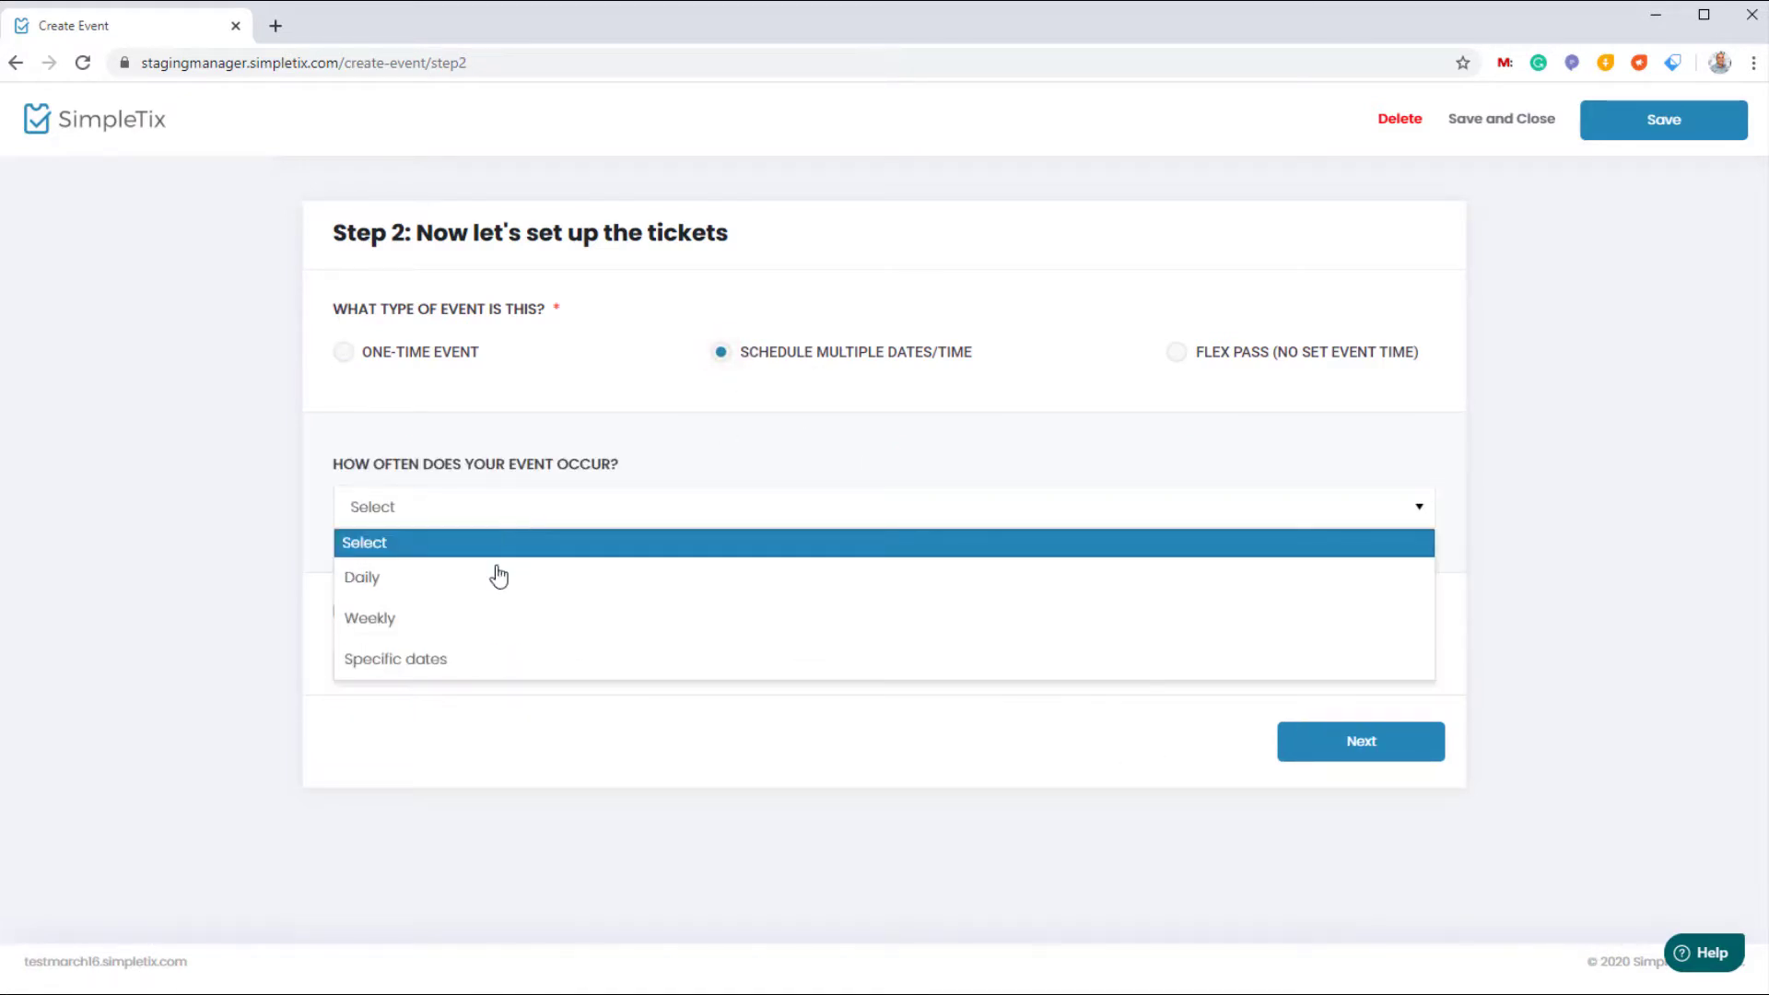
click(442, 661)
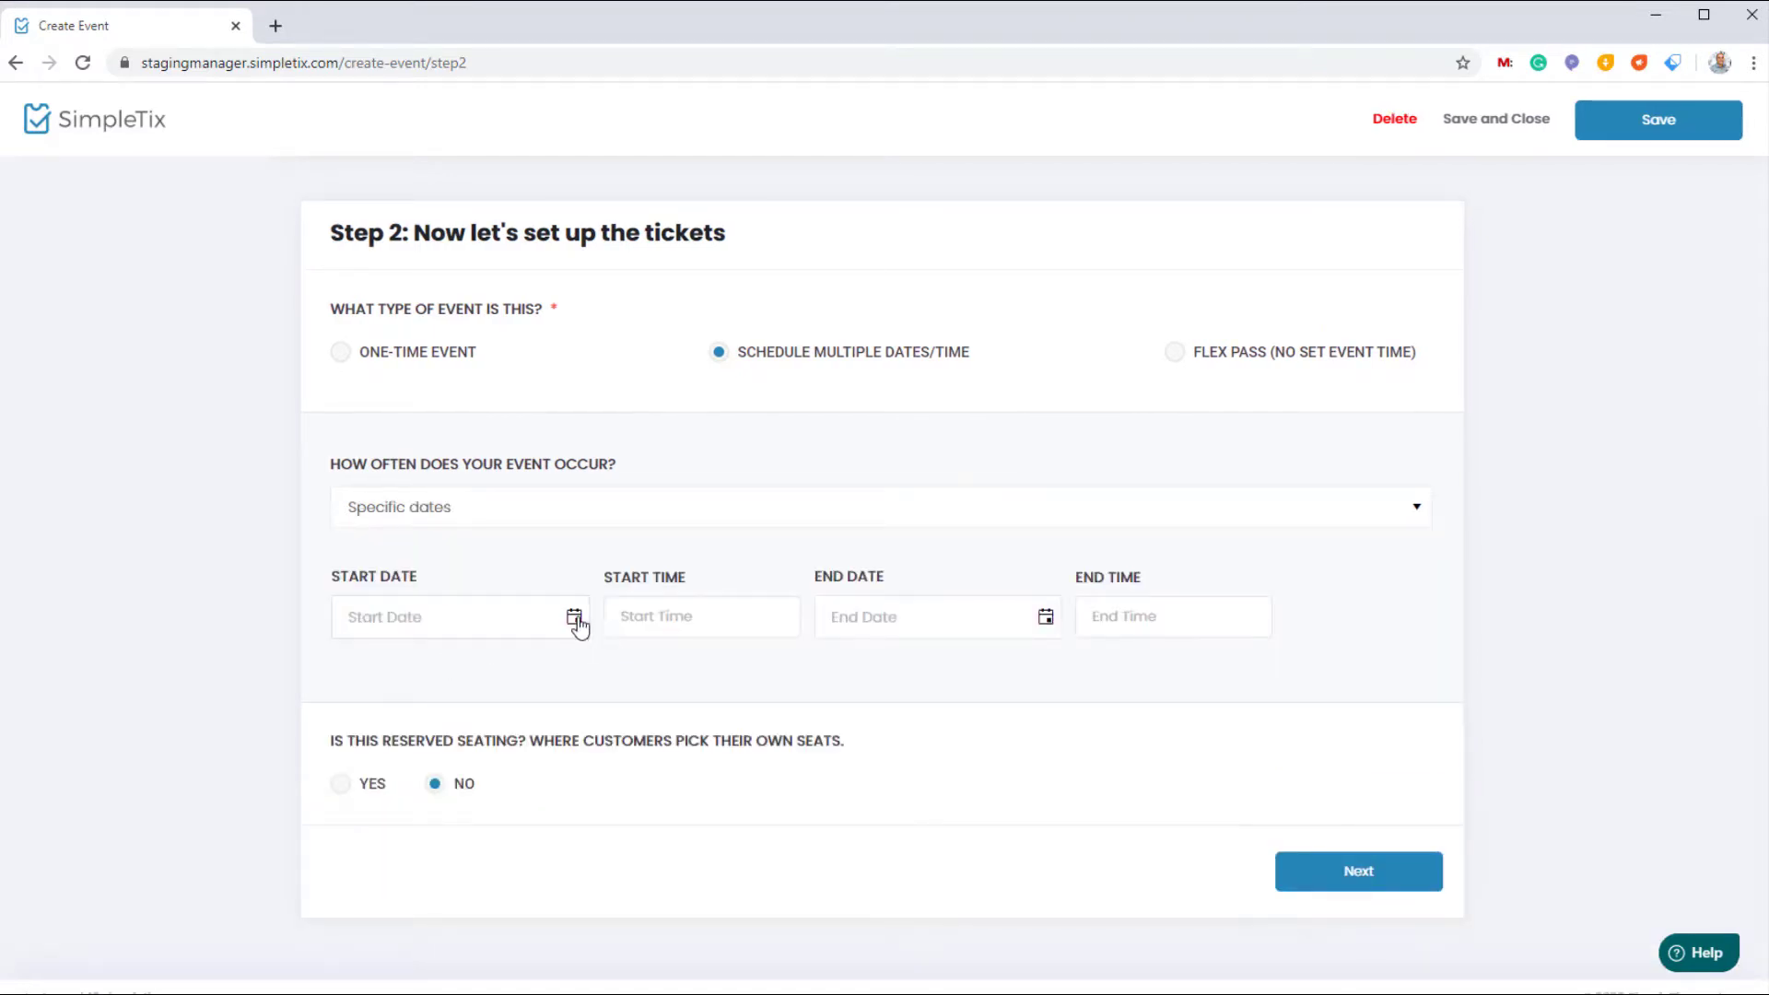
- Set the first event date to 6/10/2020 with a start time of 9:00 PM
scroll(576, 626, down, 1)
click(575, 582)
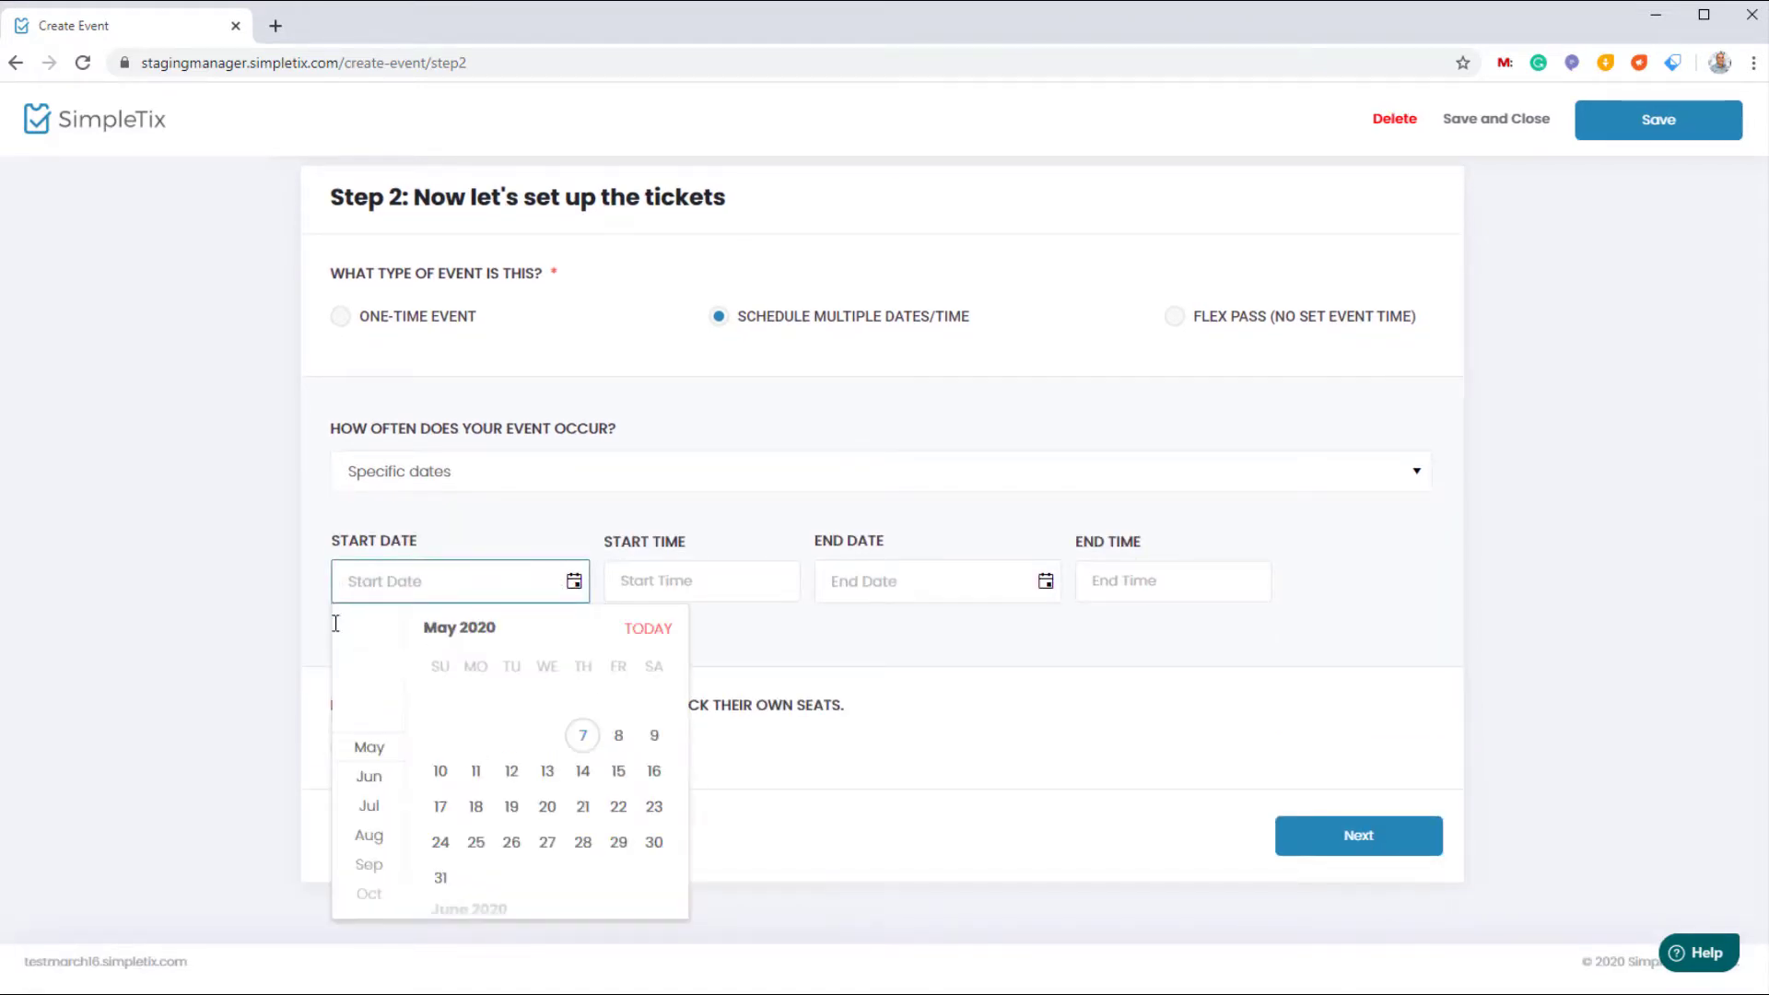
click(370, 777)
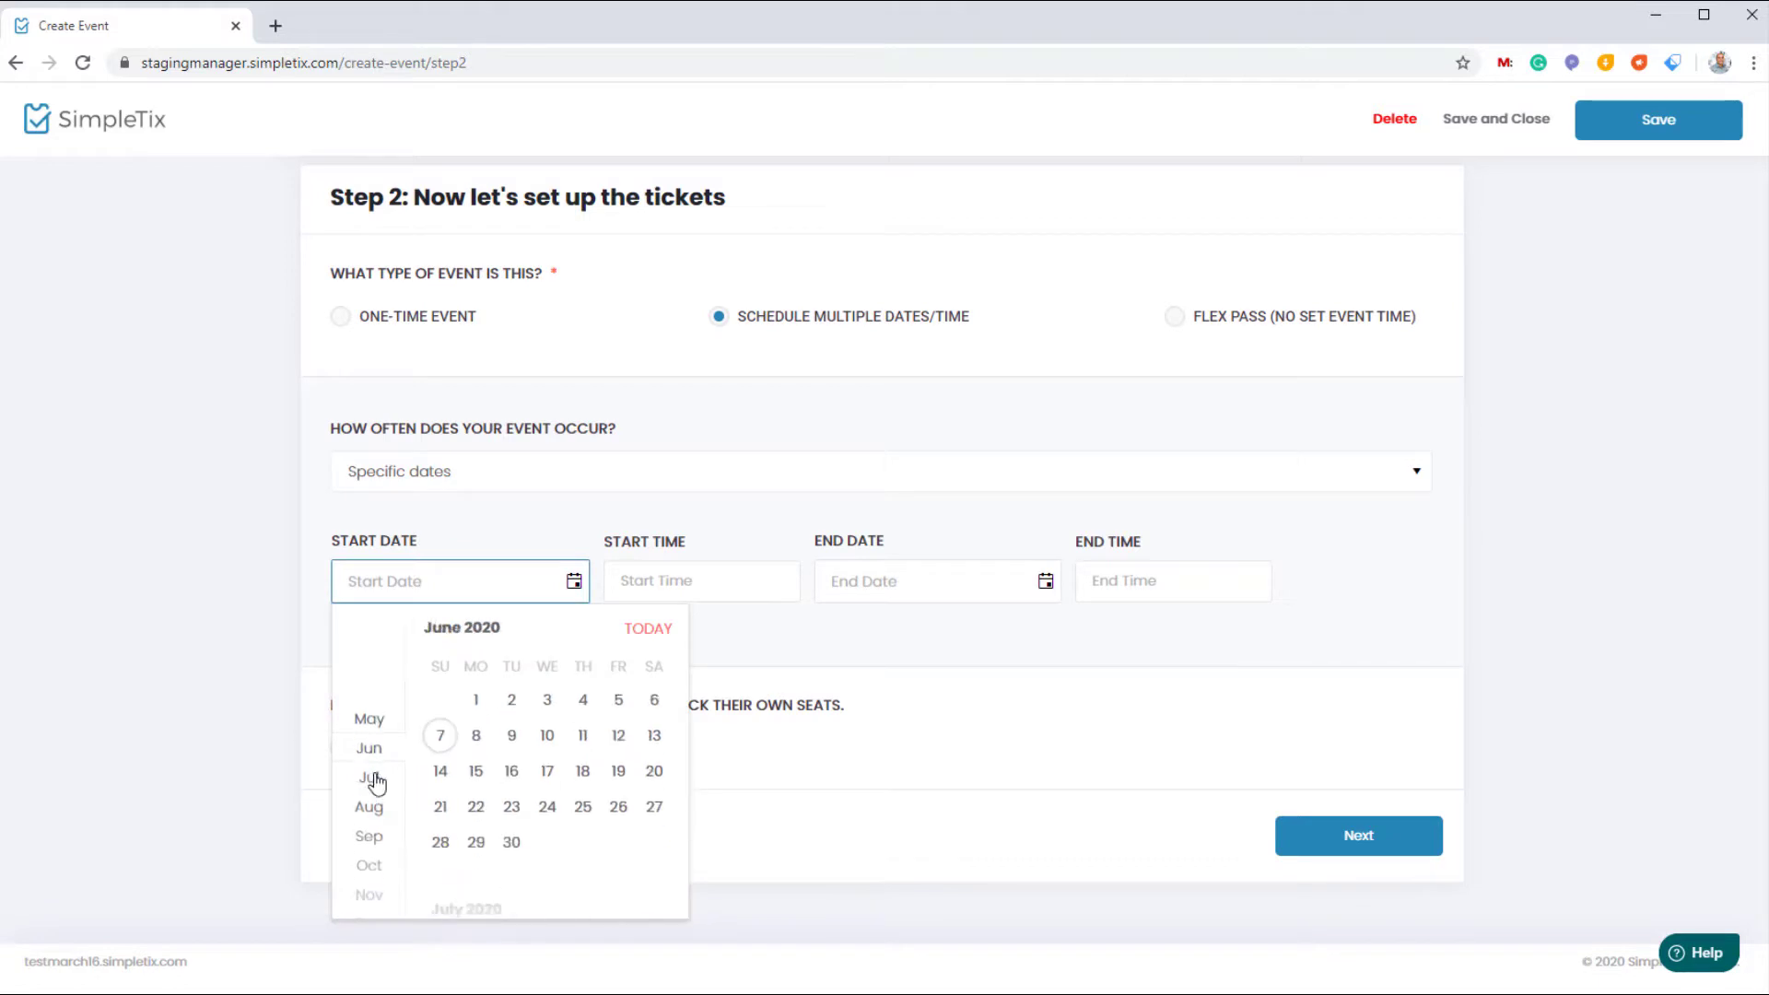
click(549, 737)
click(685, 586)
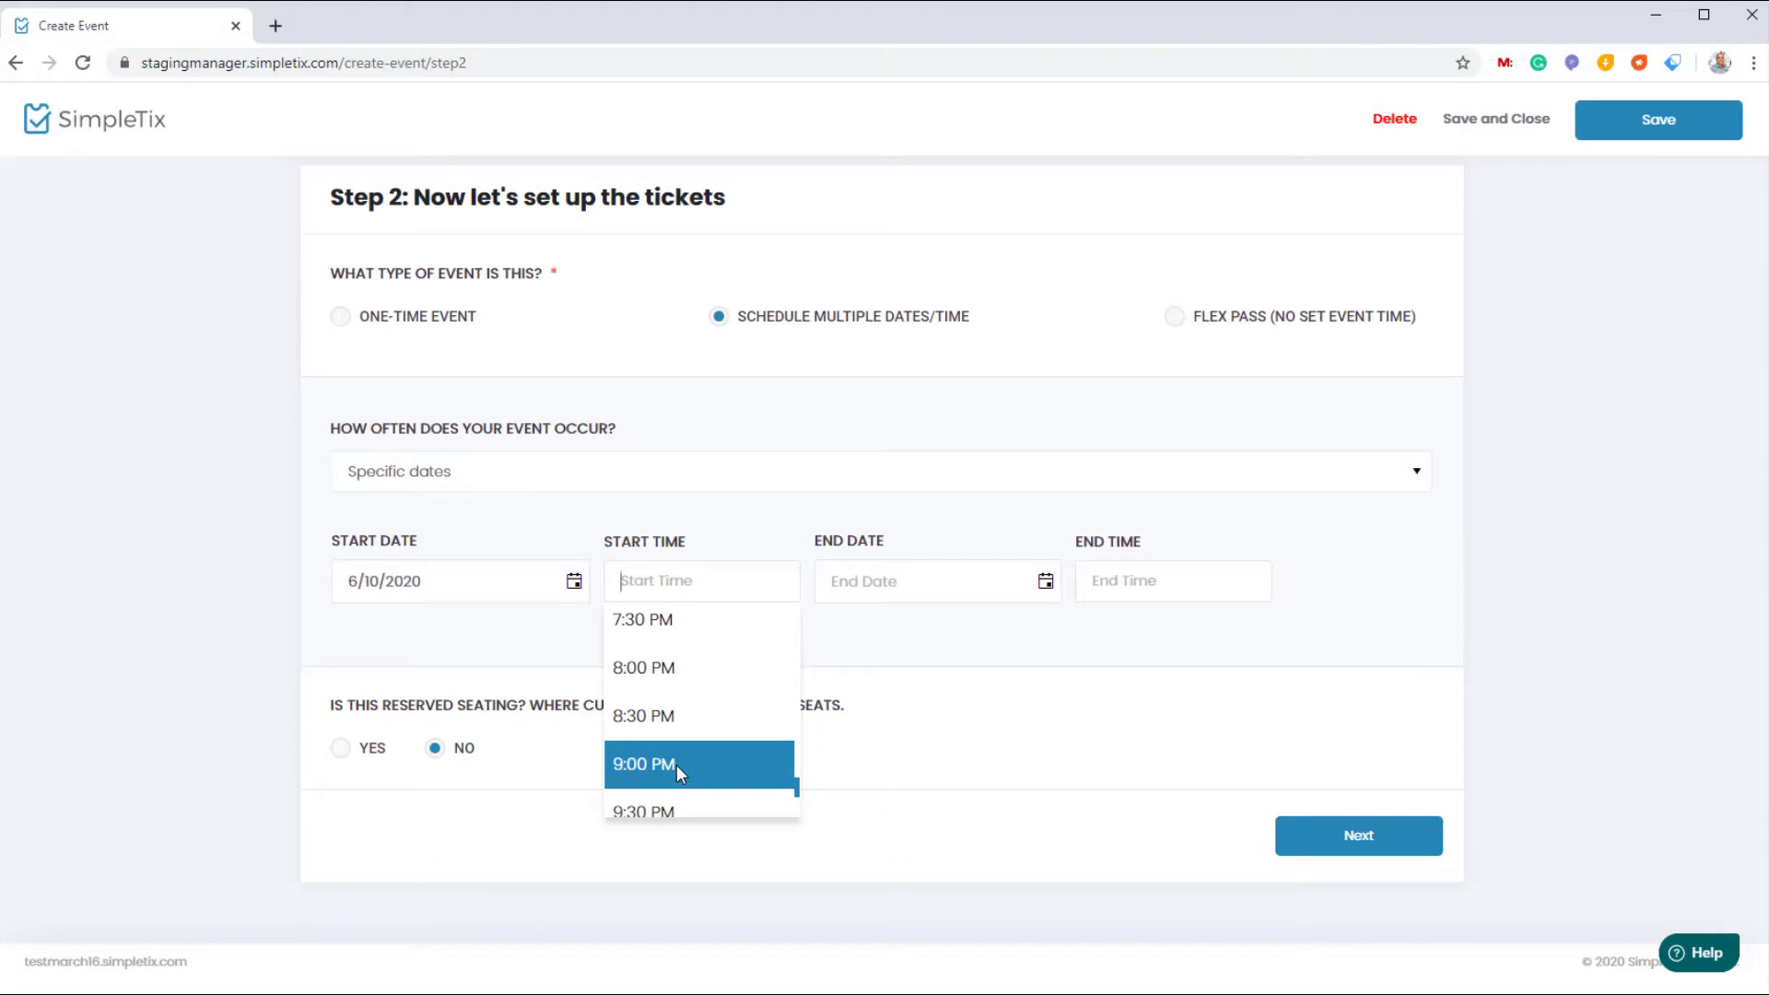
click(697, 765)
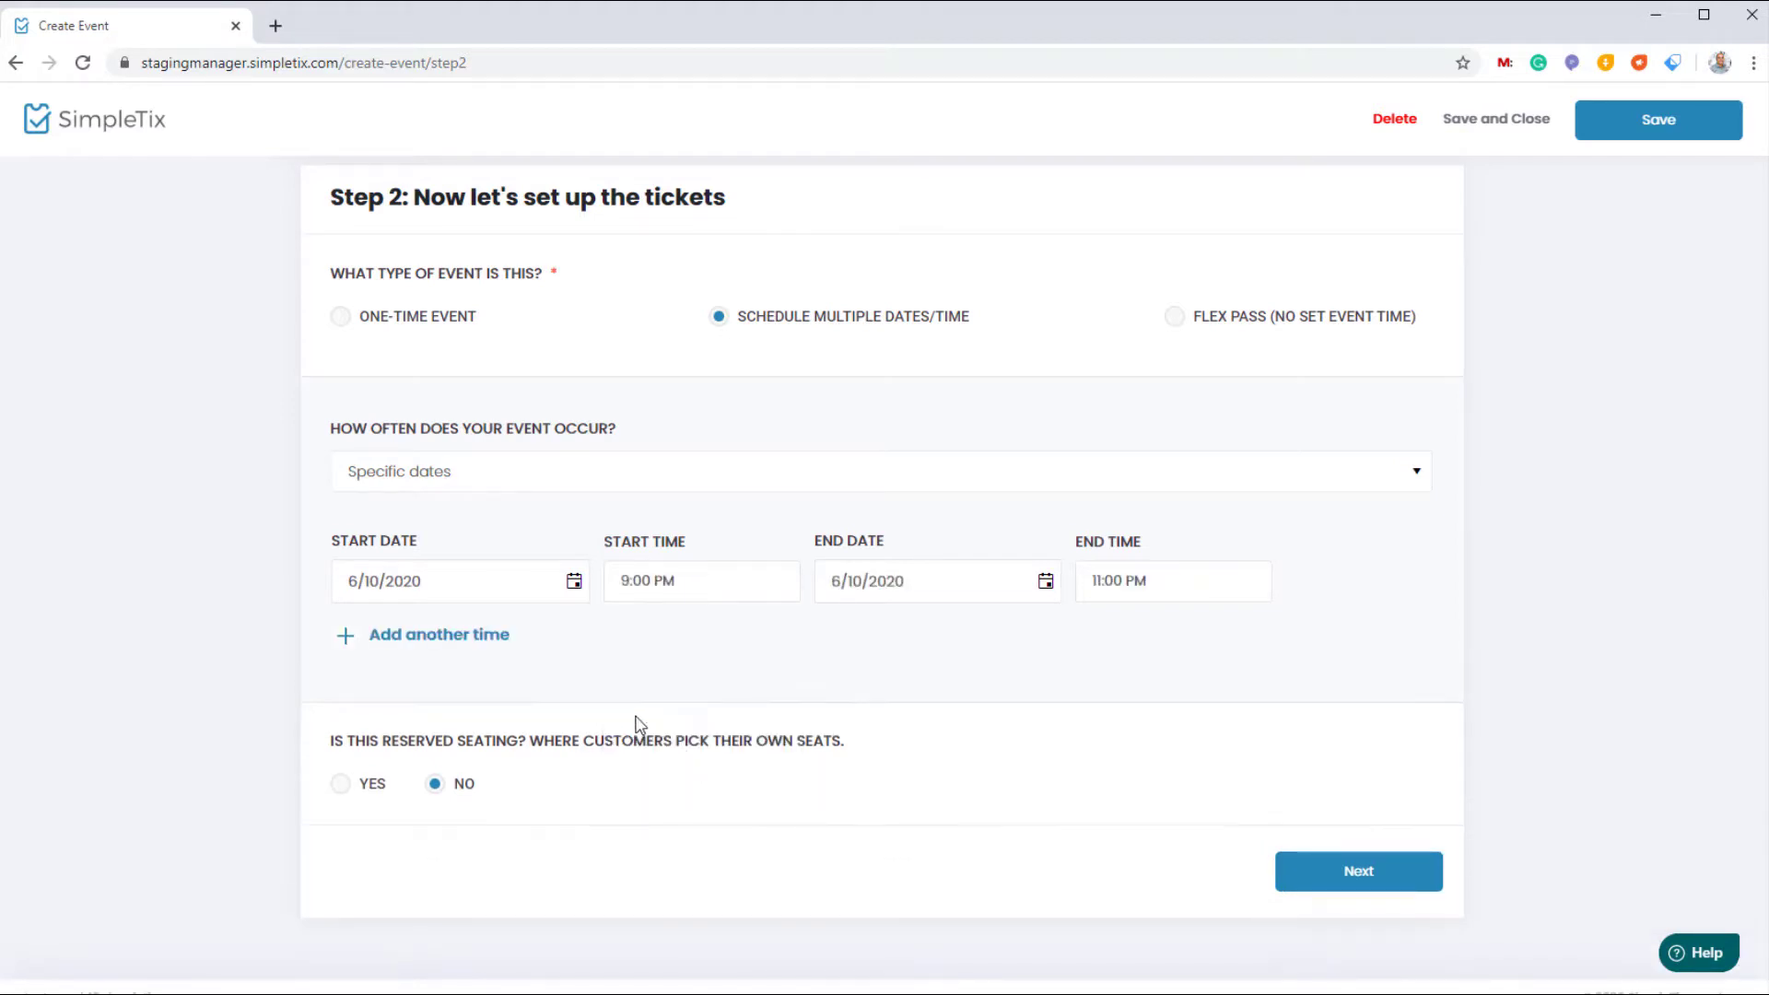
- Add three more event times for the days following the first date
click(424, 638)
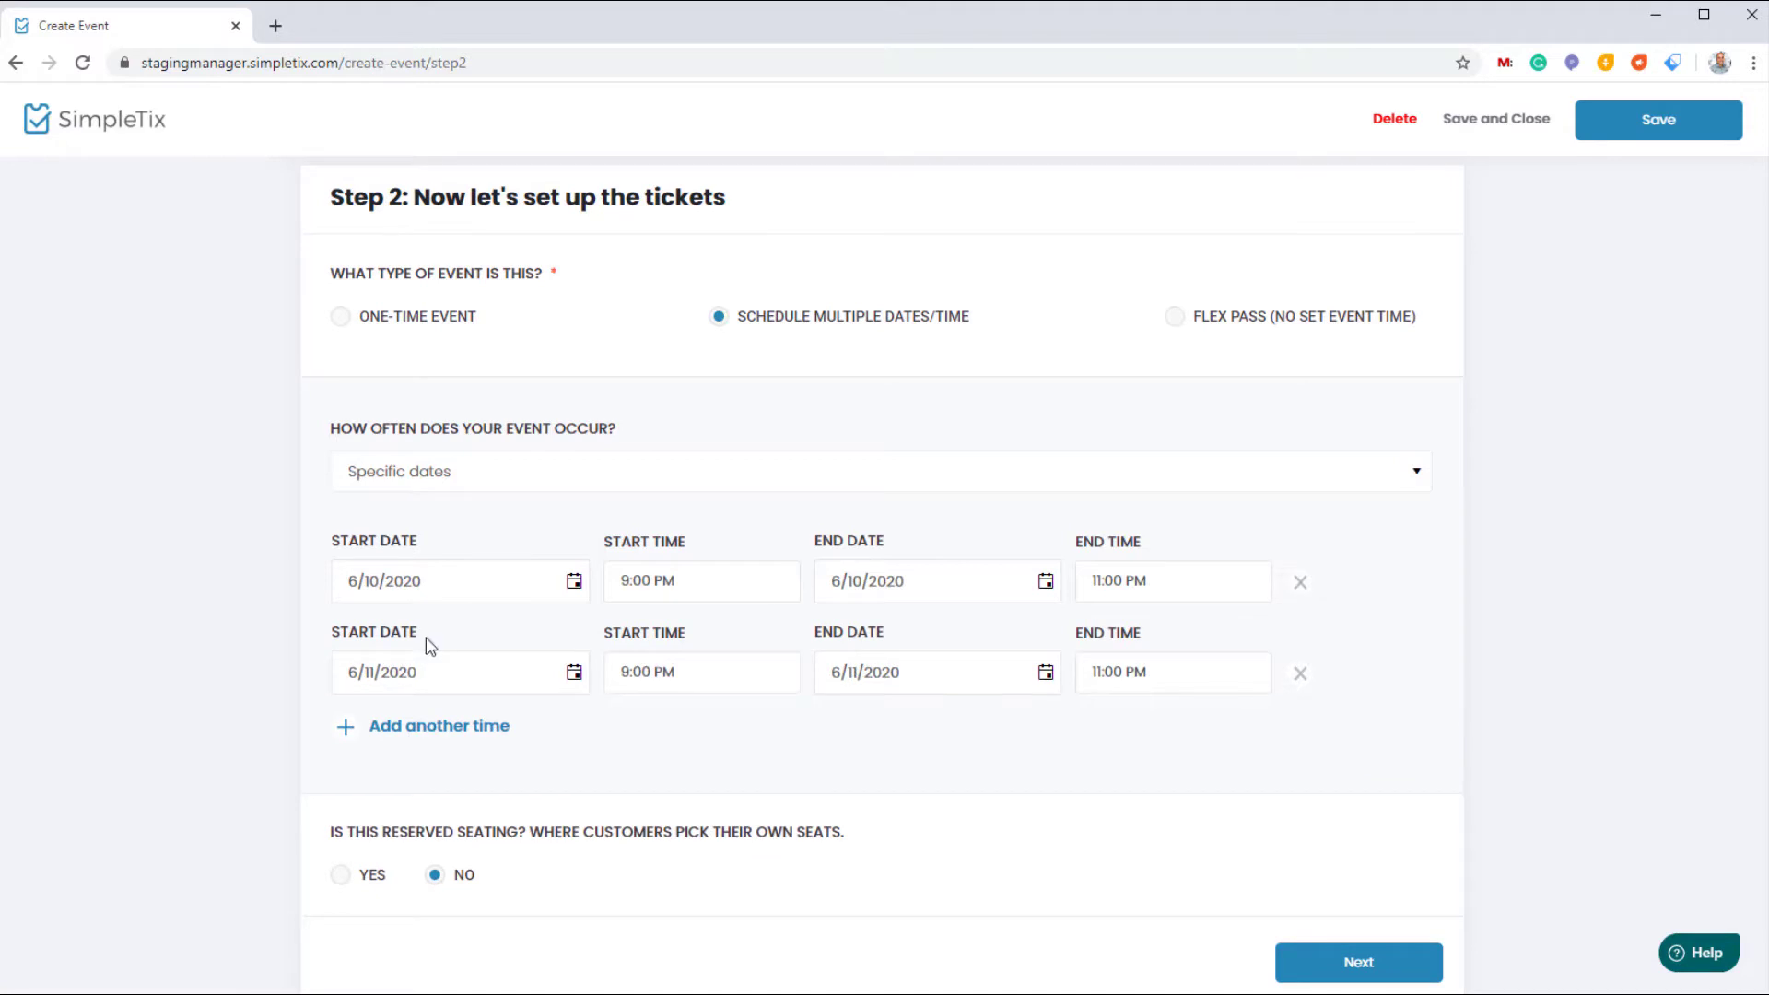
click(414, 728)
click(433, 820)
- Mark the event as reserved seating and continue to step 3 of the event setup
scroll(693, 797, down, 3)
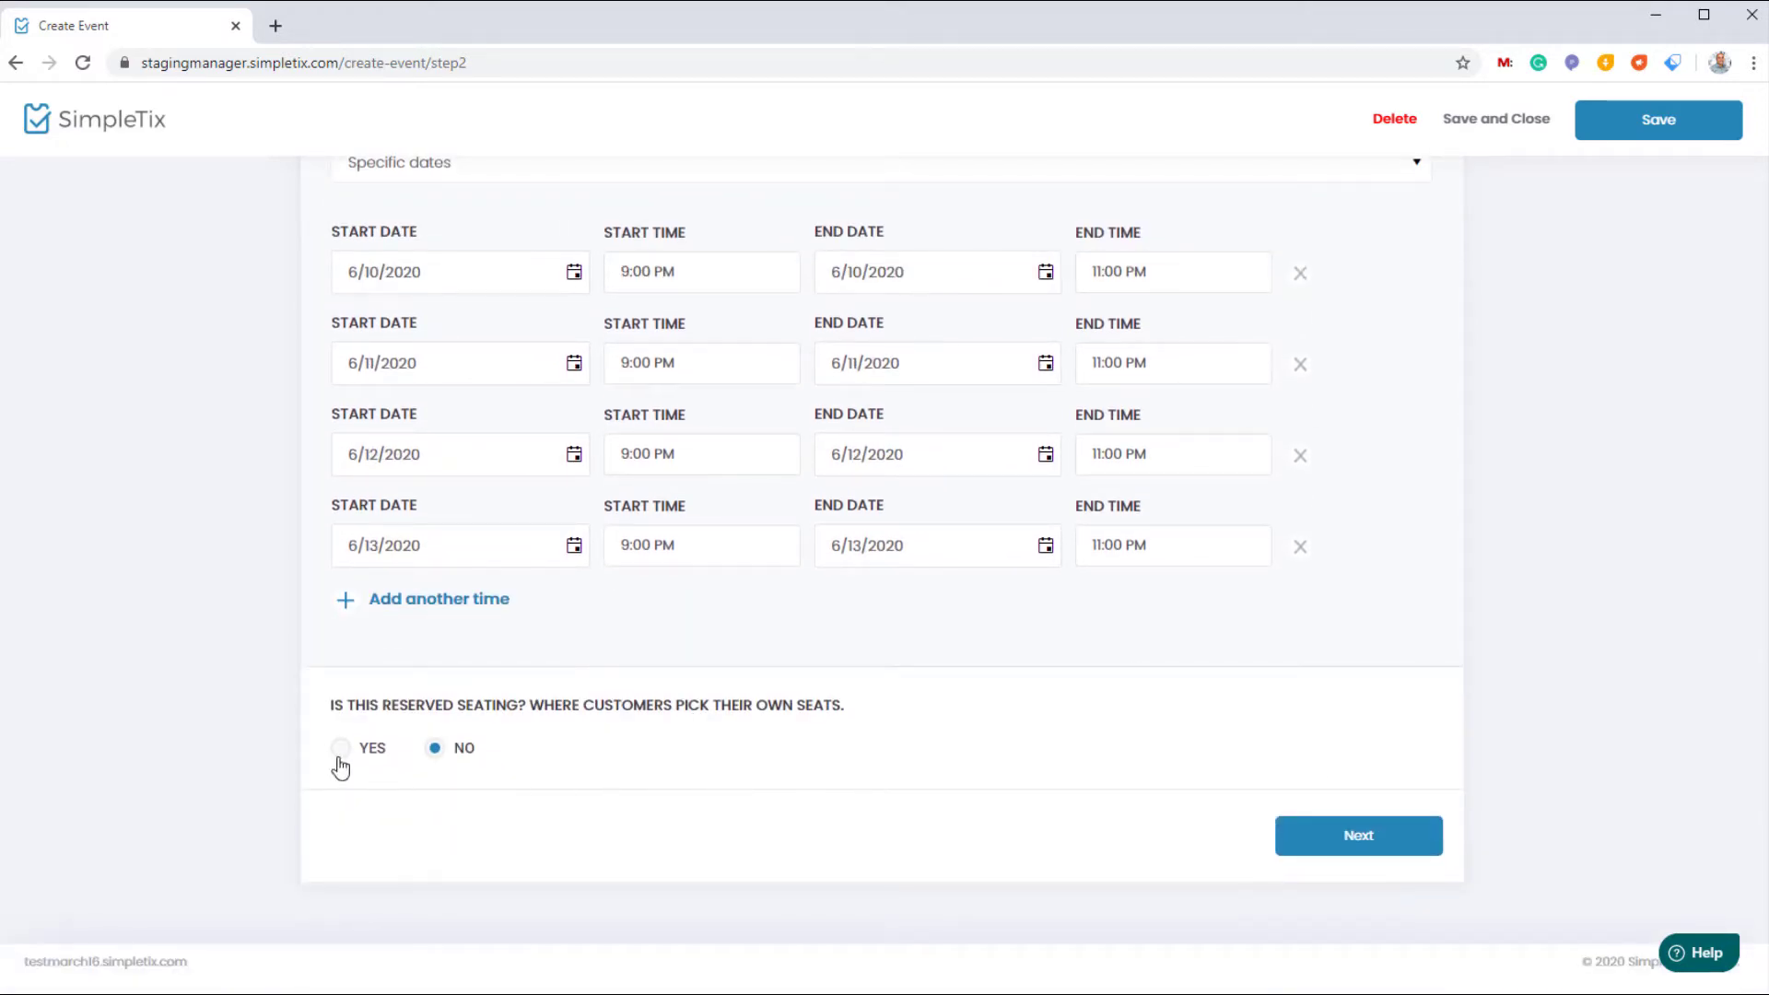
click(339, 757)
click(1351, 840)
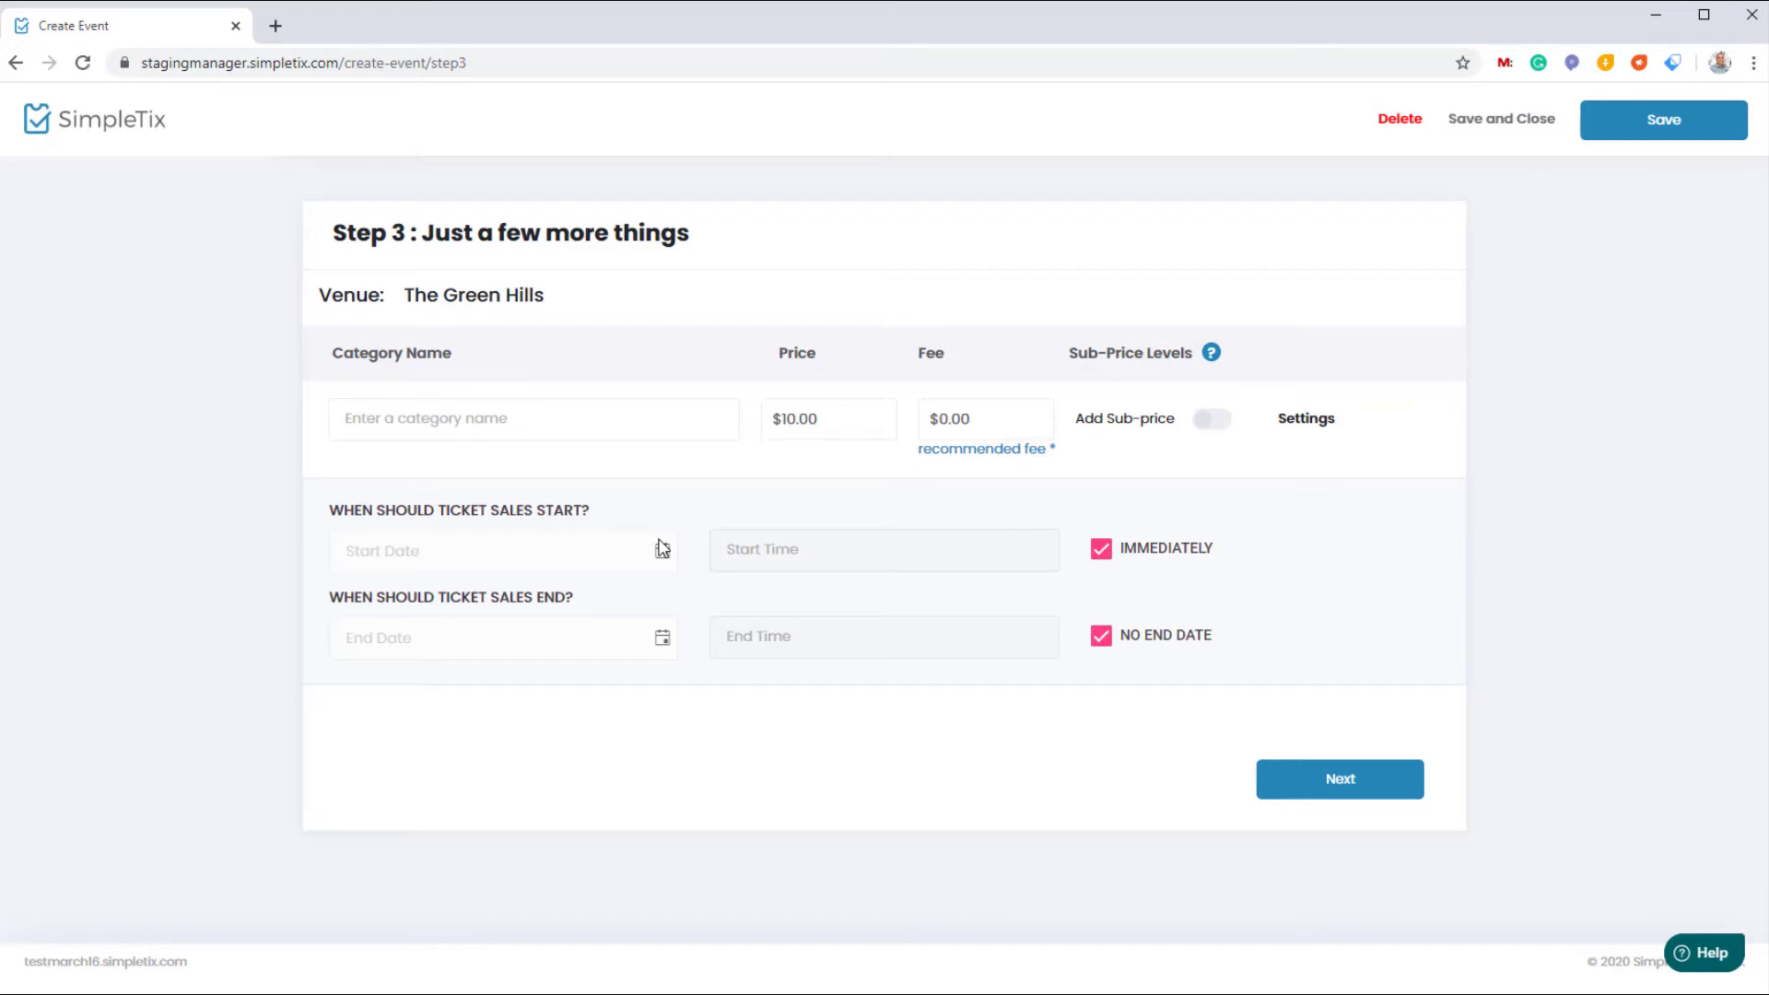
- Name the first ticket category "Cars" and enable sub-prices for it
click(550, 423)
text(C)
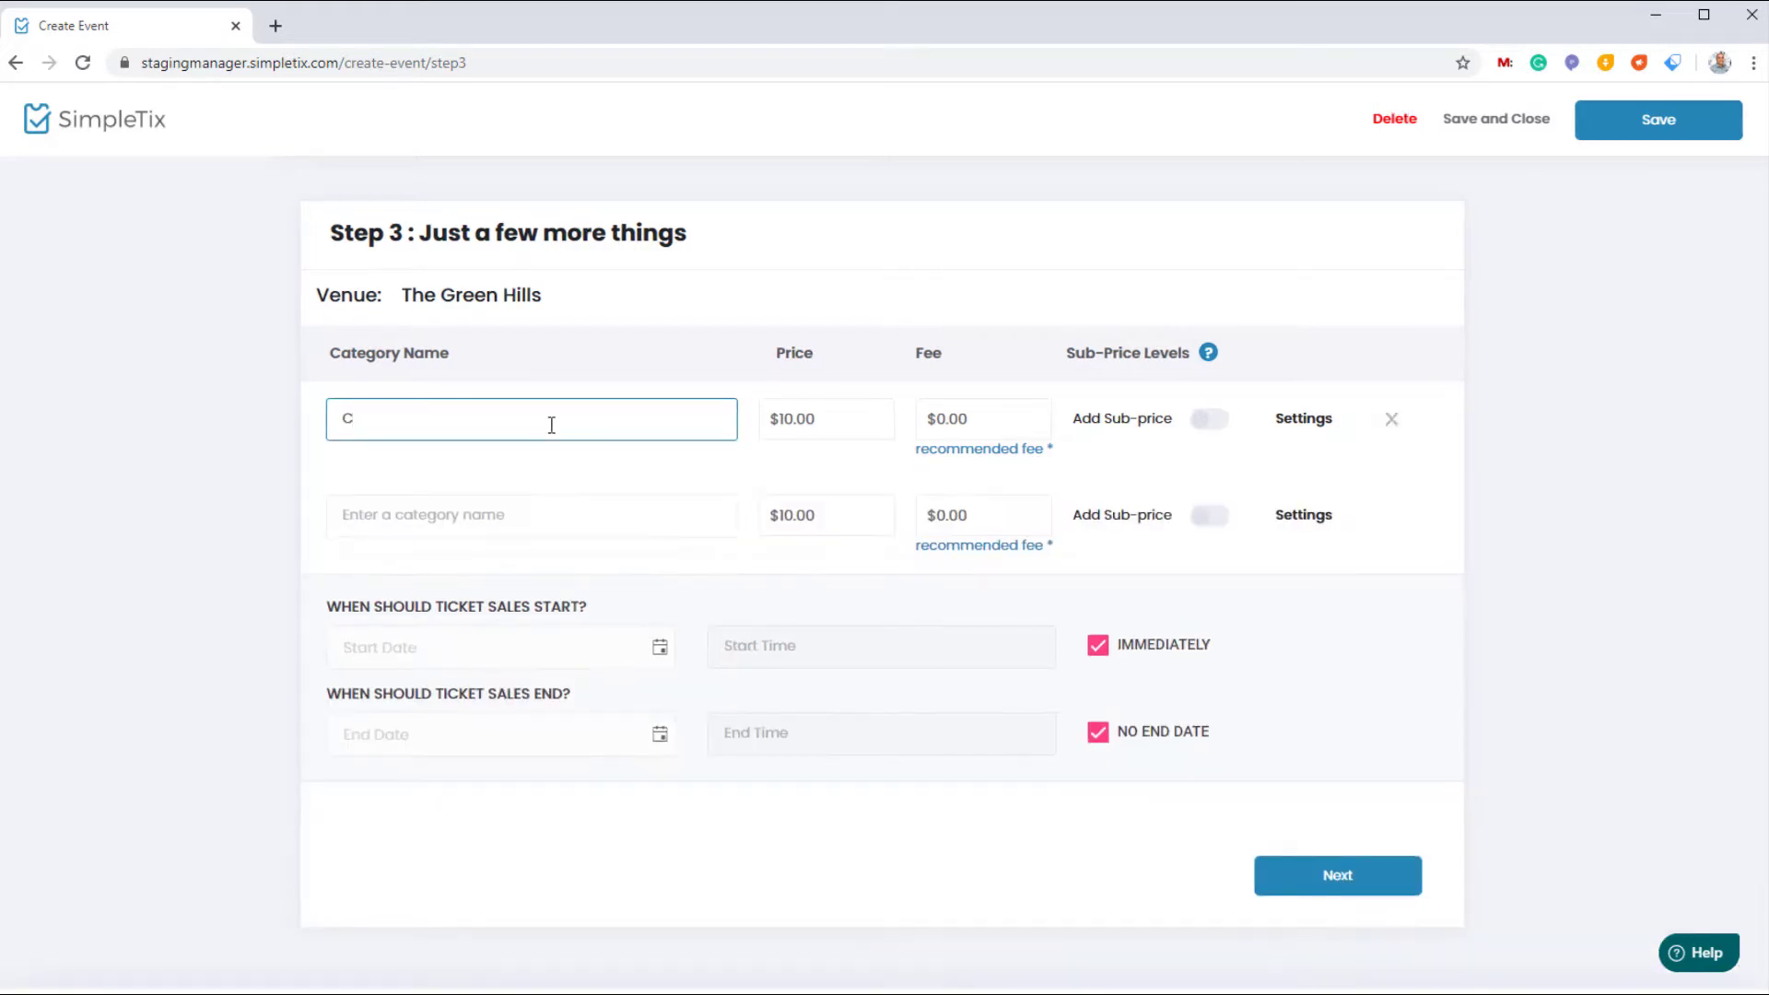
text(ars)
click(1210, 420)
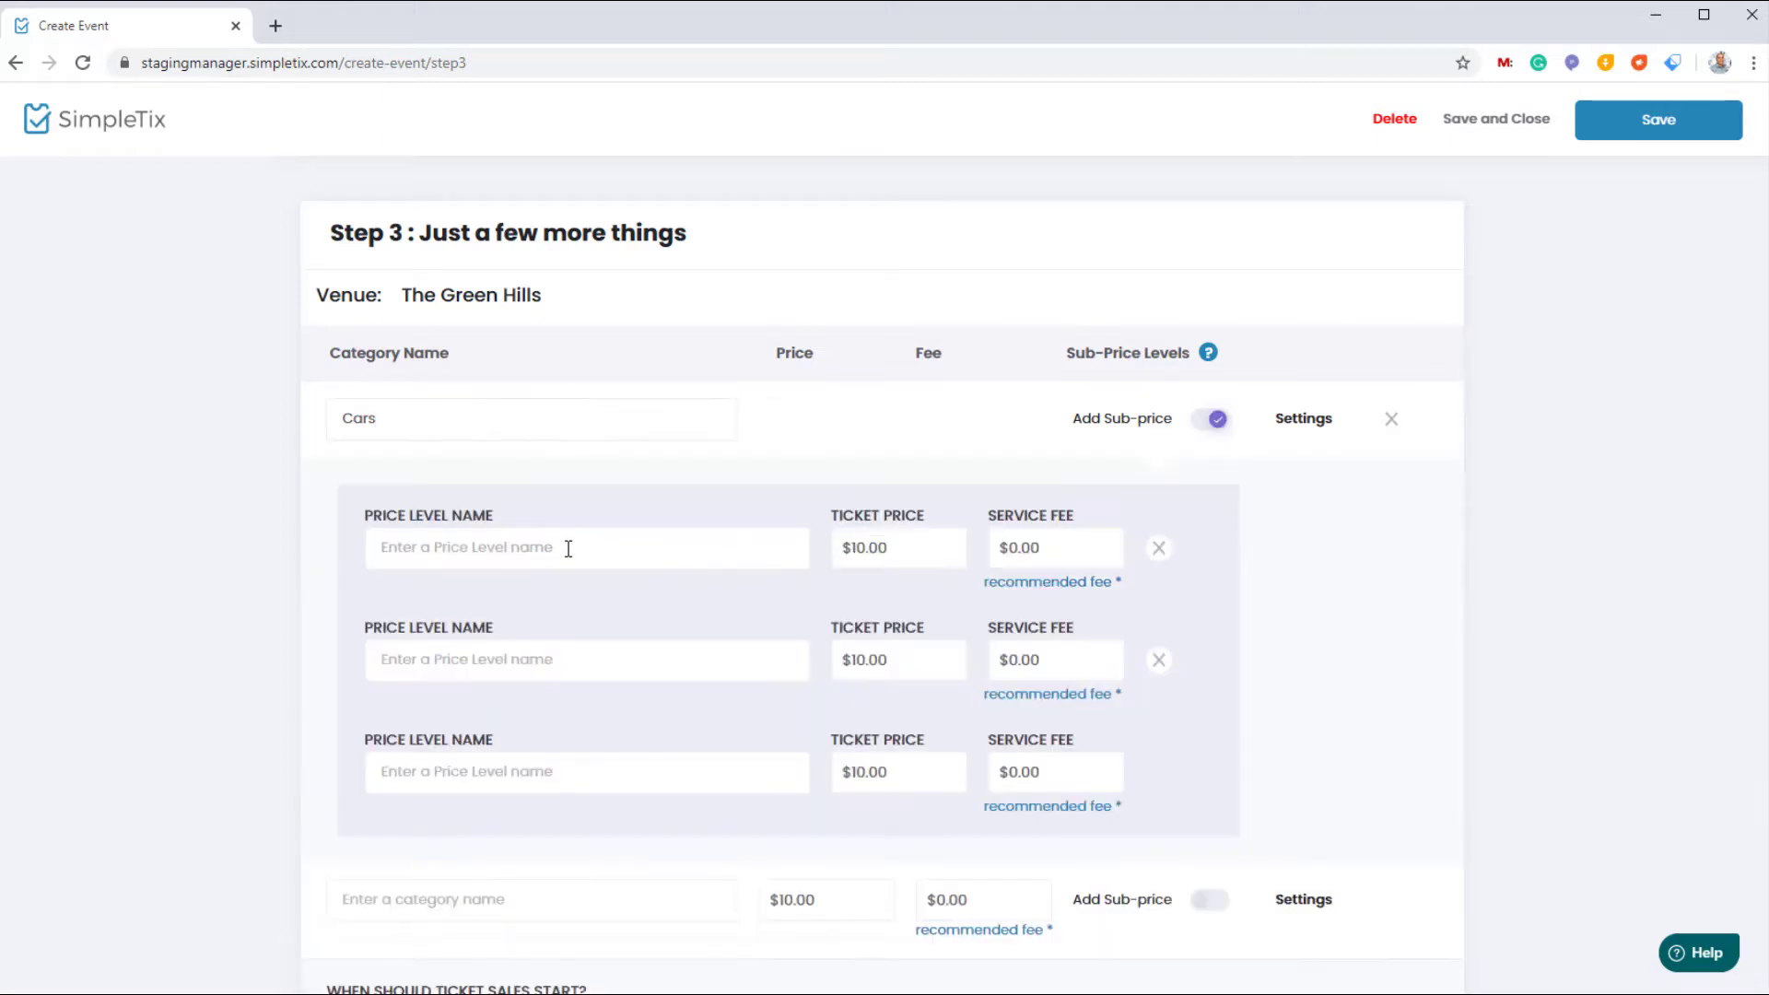
- Create the first price level "Car (2 Passengers)" under Cars with a $15.00 ticket price and a $1.75 service fee
click(568, 548)
text(Car (2 Passengers))
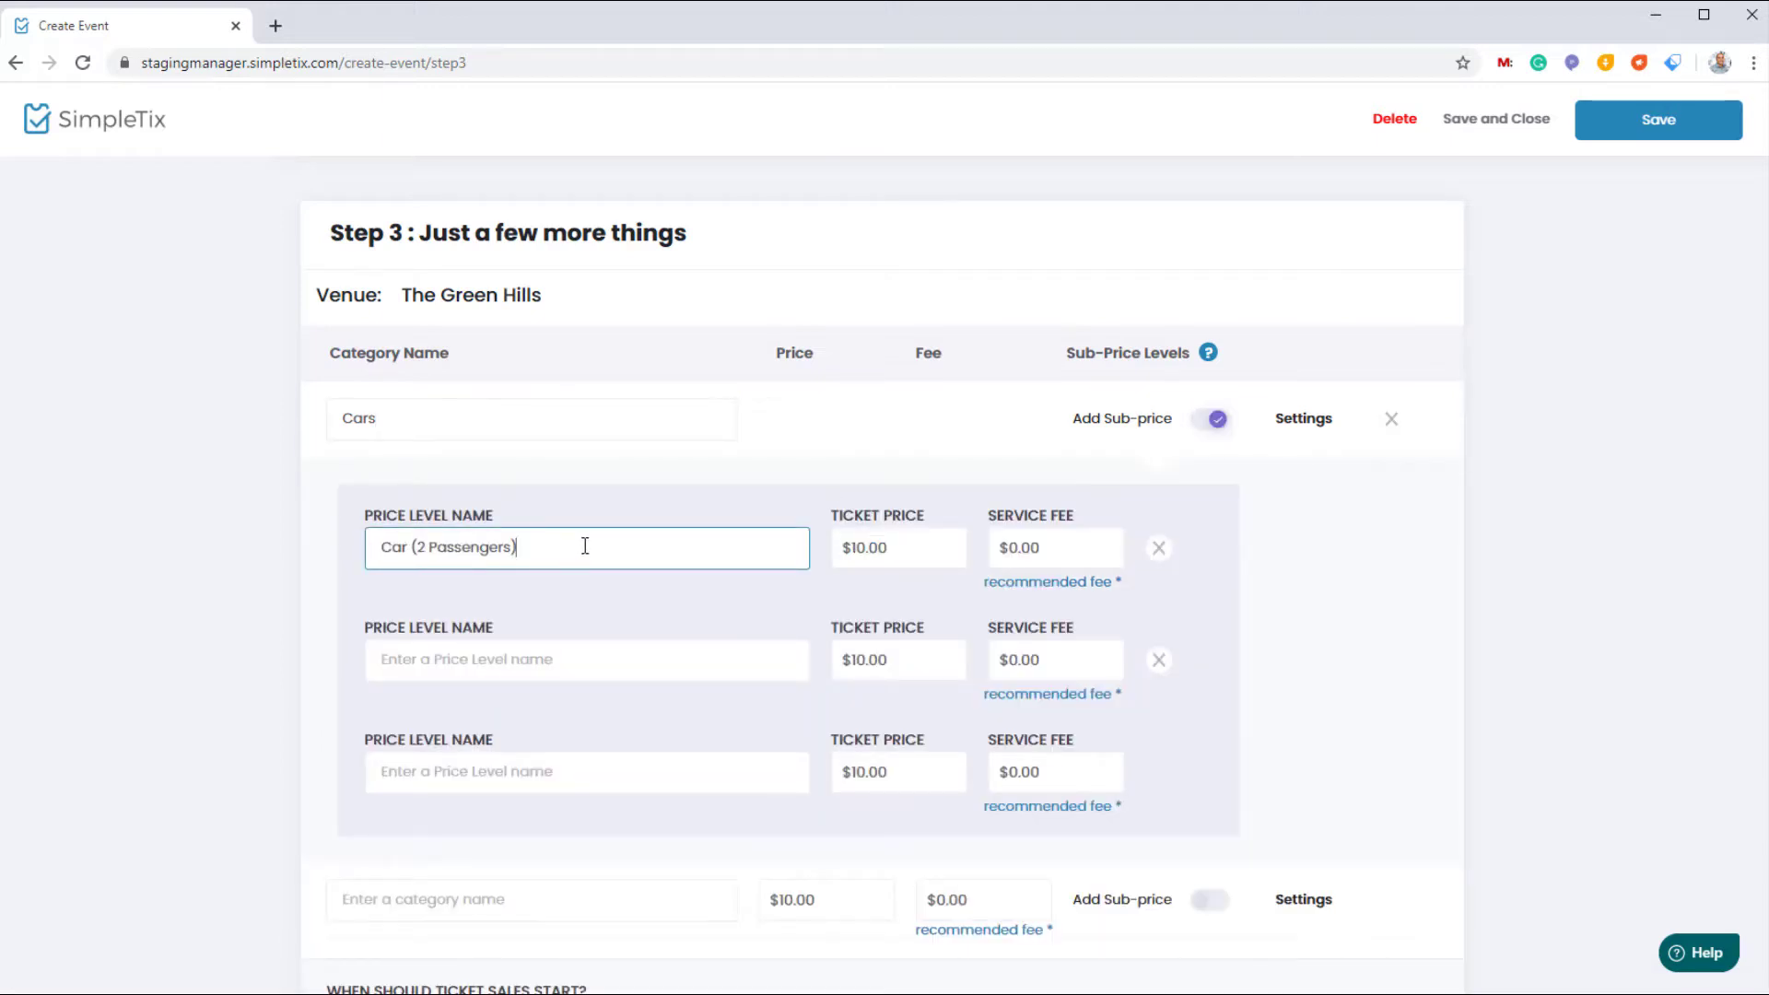
click(898, 551)
double_click(898, 551)
text(15)
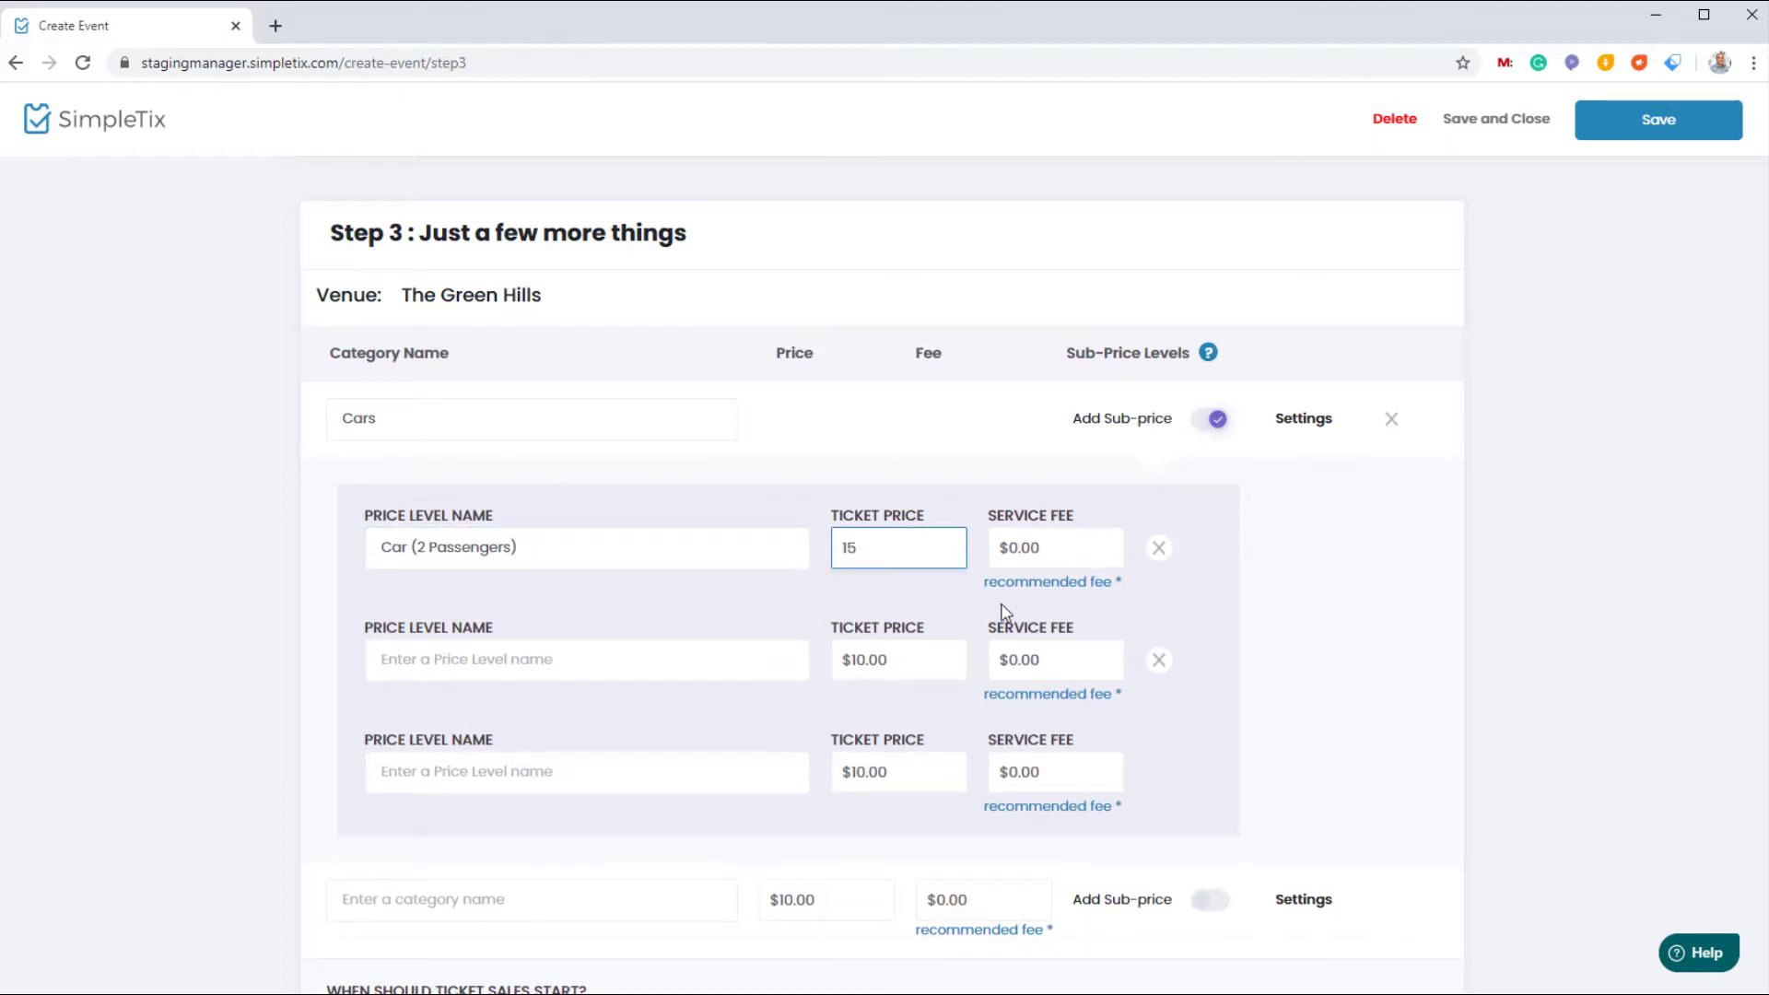
click(1035, 584)
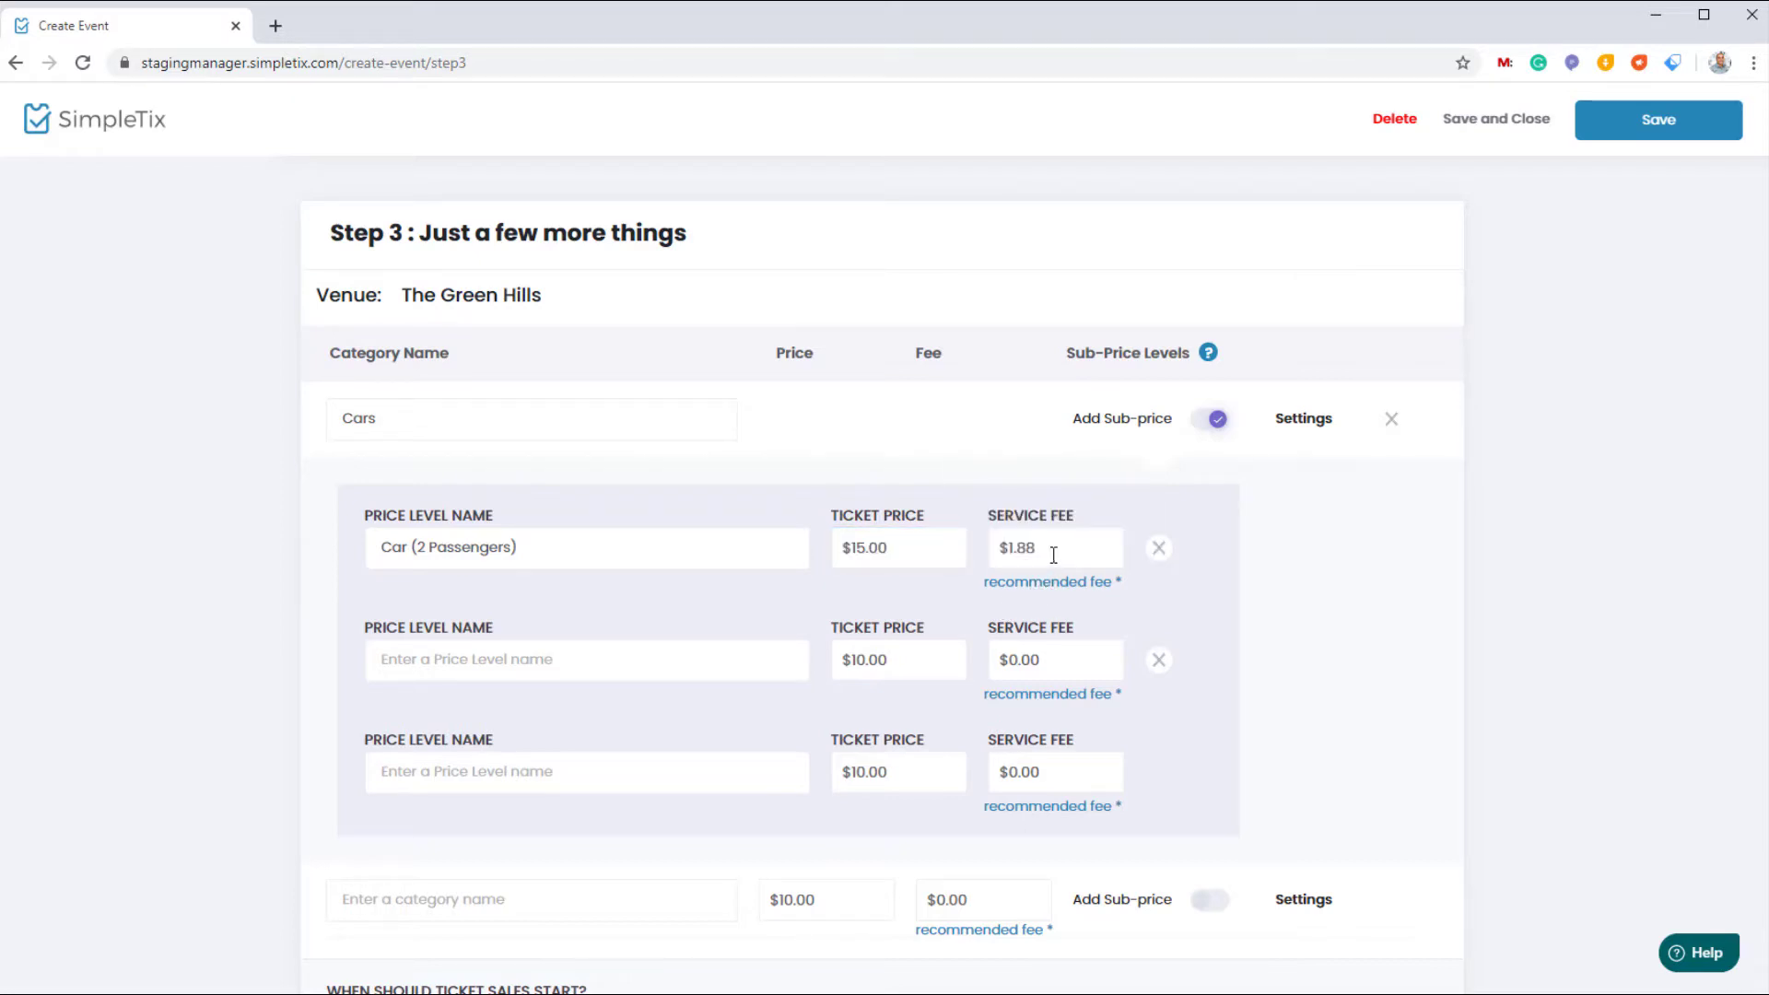
click(1052, 555)
text(1.75)
click(1283, 592)
- Copy the first price level's name into the second one and change it to "Car (3+ Passengers)"
drag(518, 548, 373, 551)
key(ctrl+c)
click(420, 659)
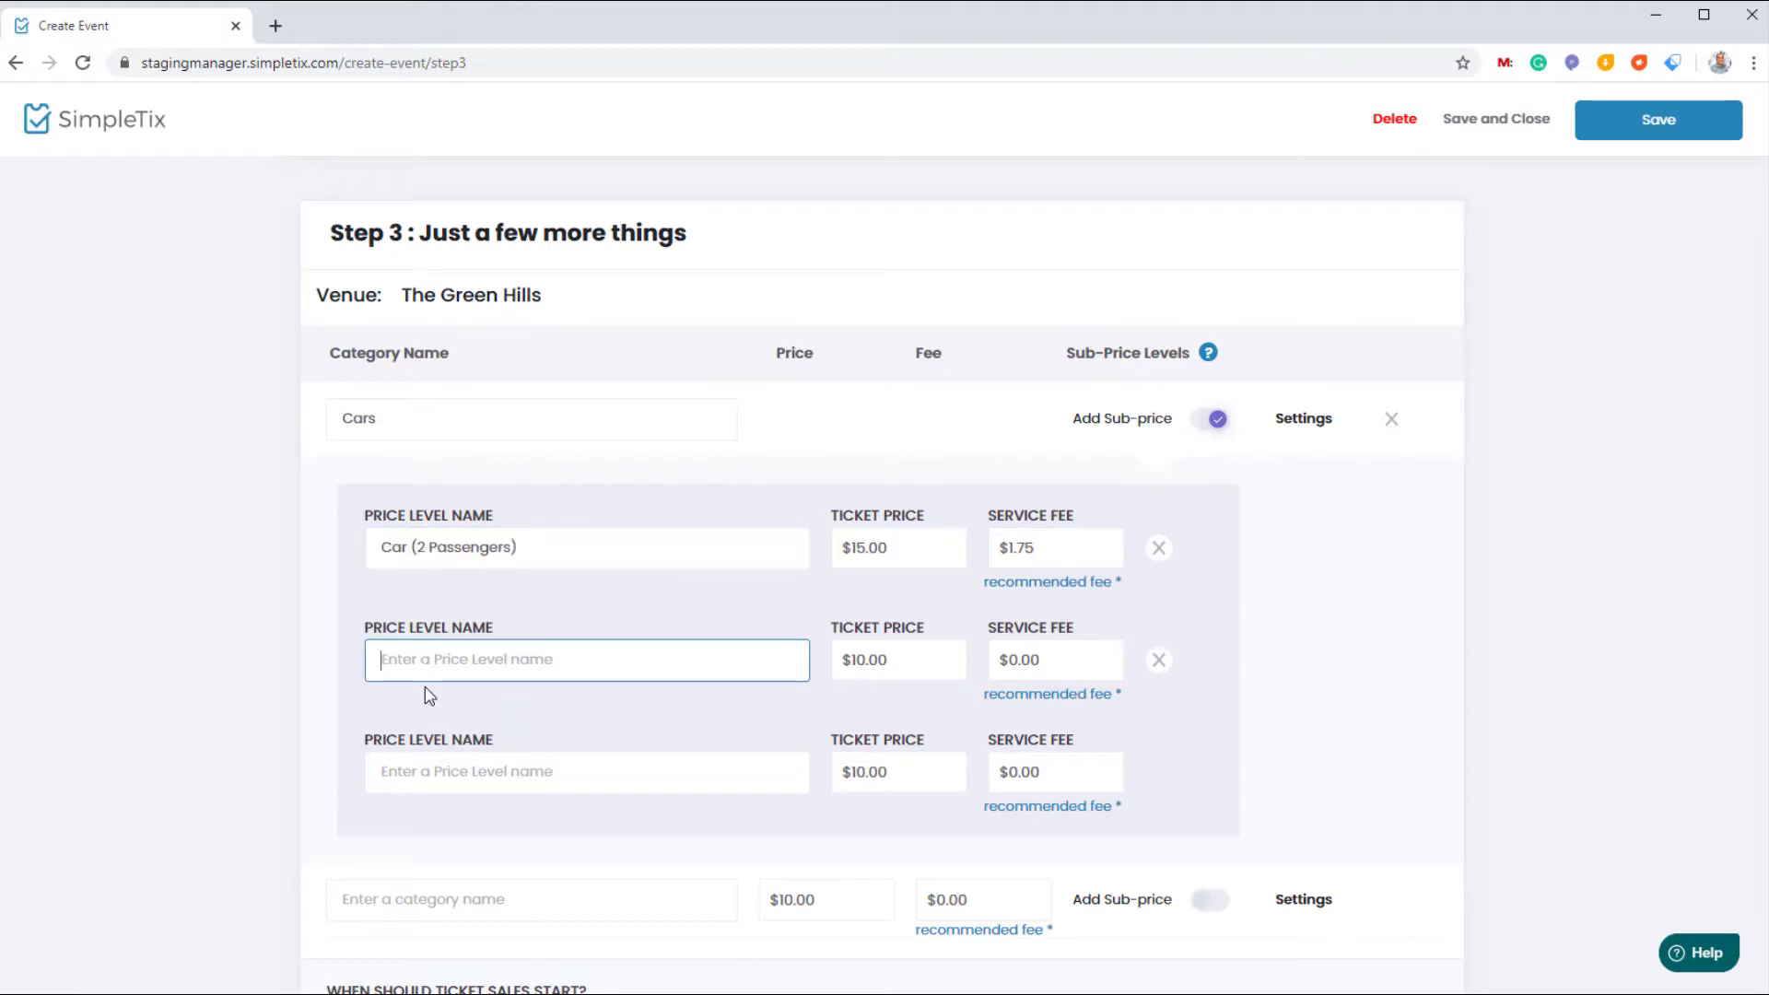
key(ctrl+v)
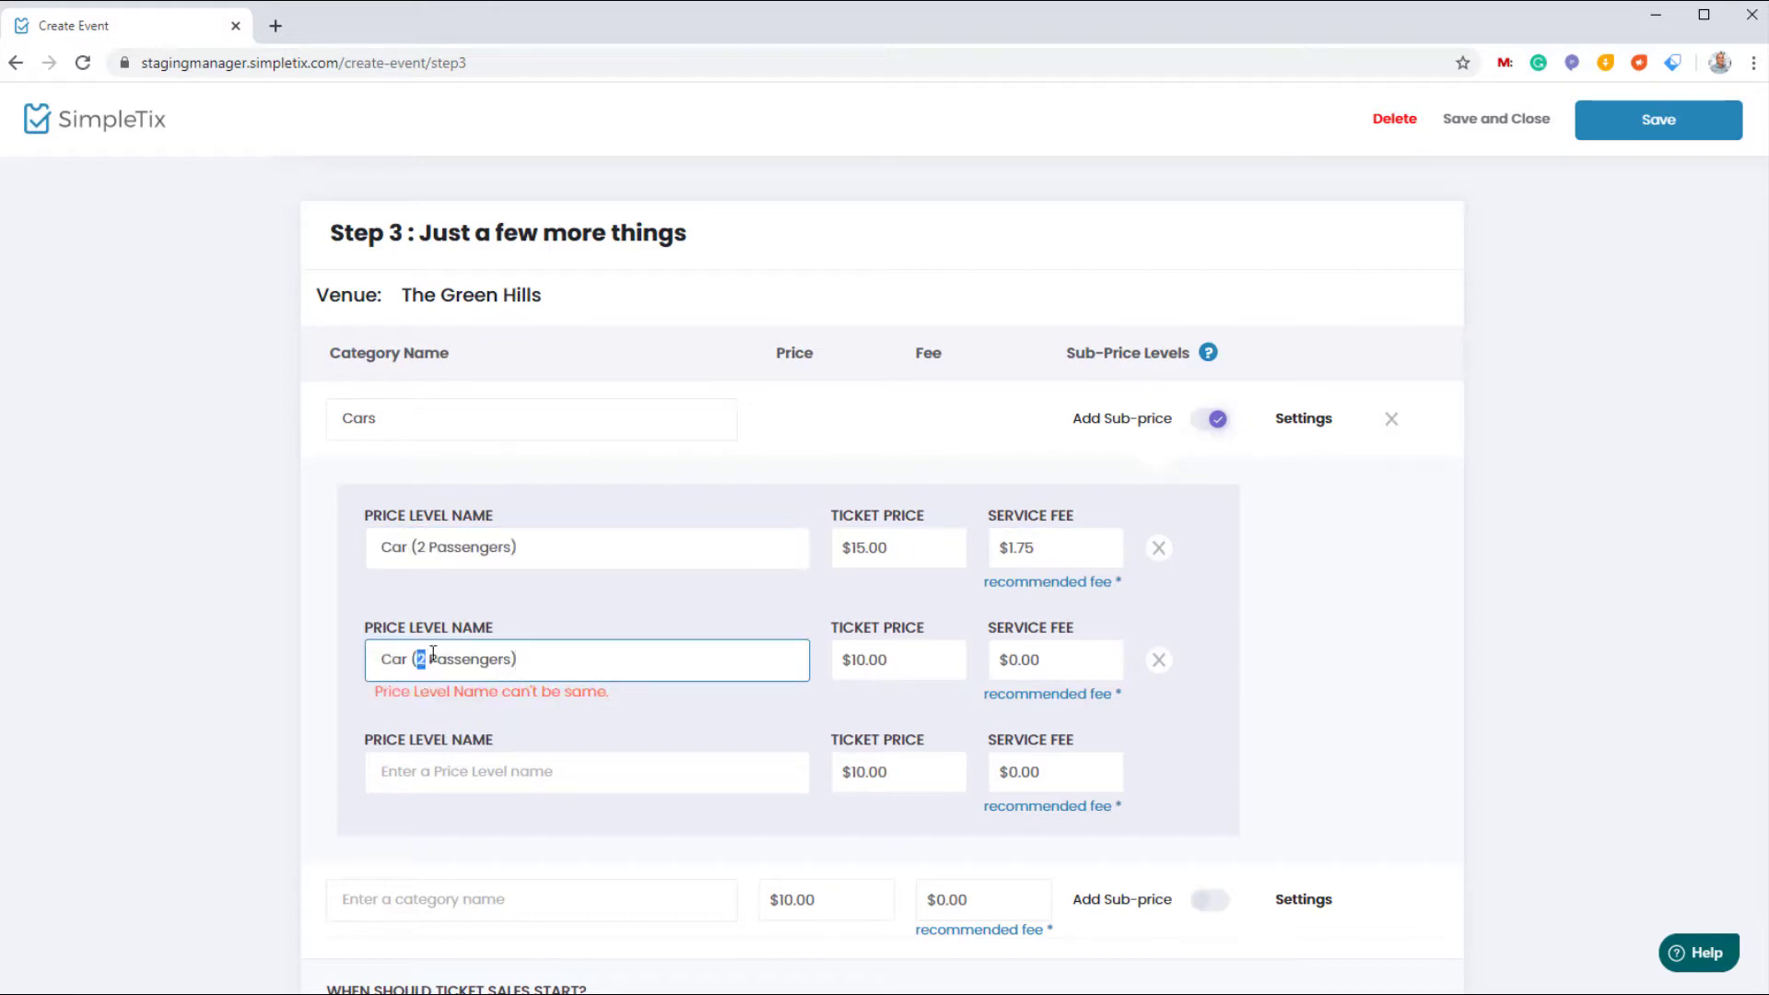
text(3+)
- Set the second price level's ticket price to $20.00 and its service fee to $2.00
click(958, 659)
text(20)
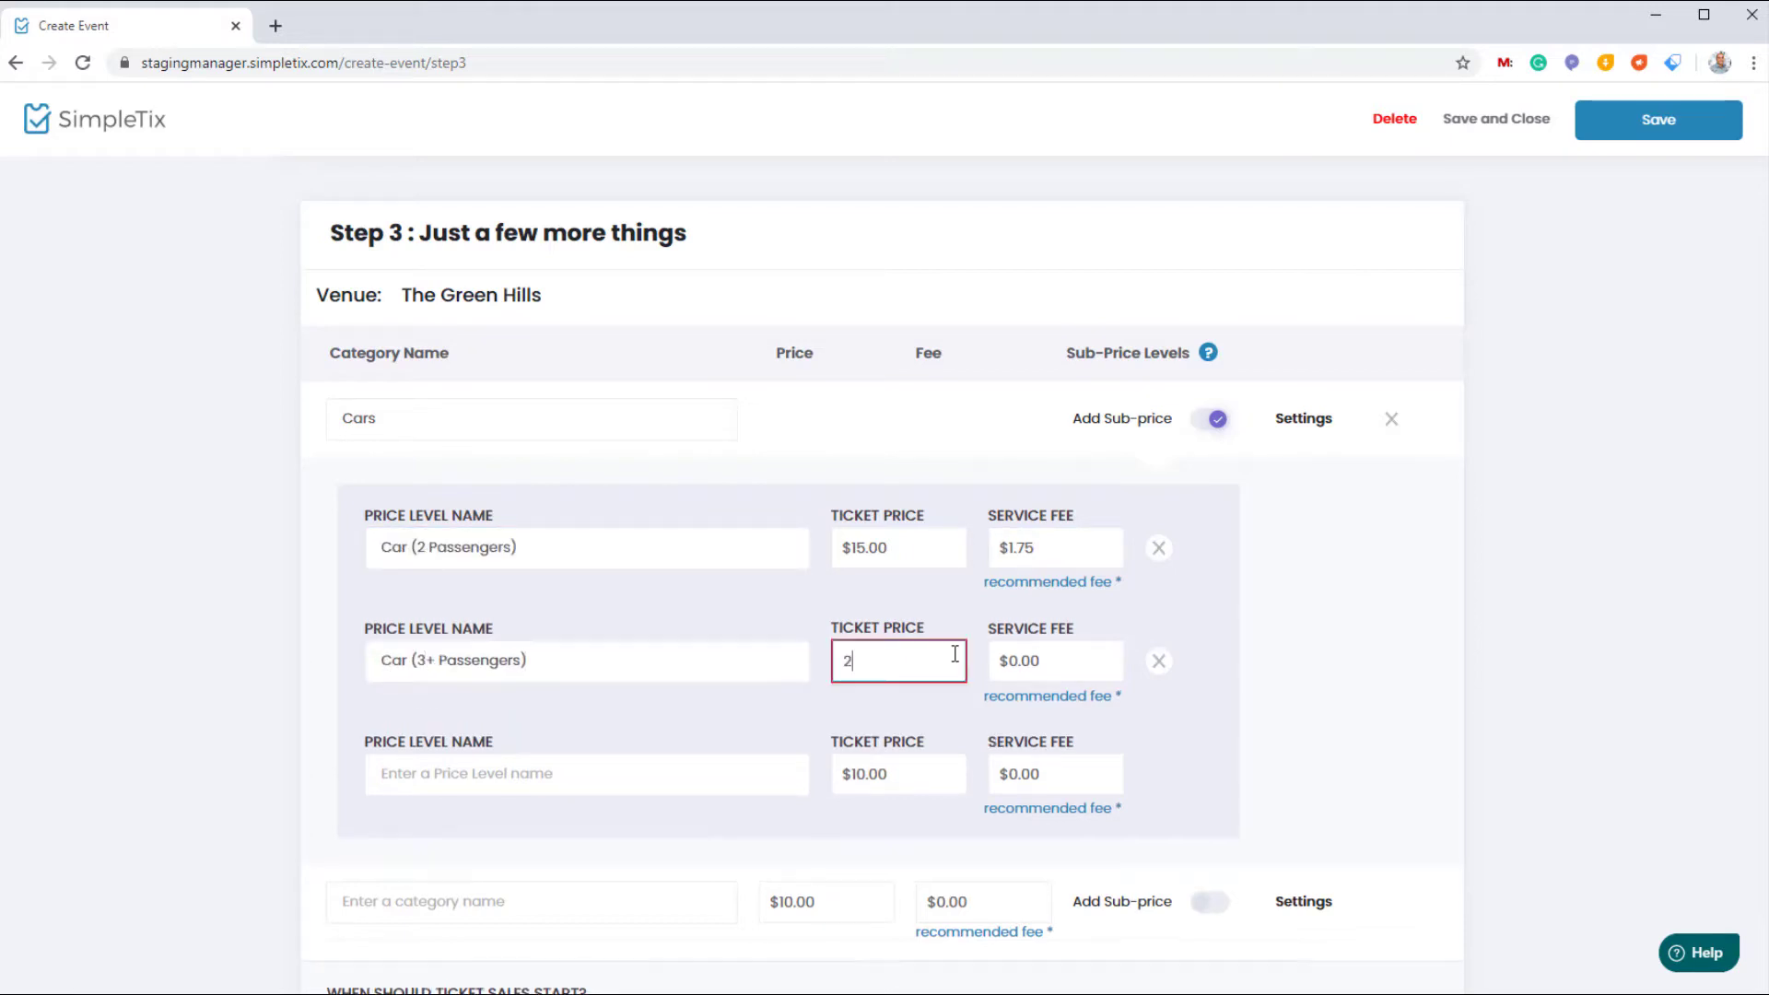
click(1253, 680)
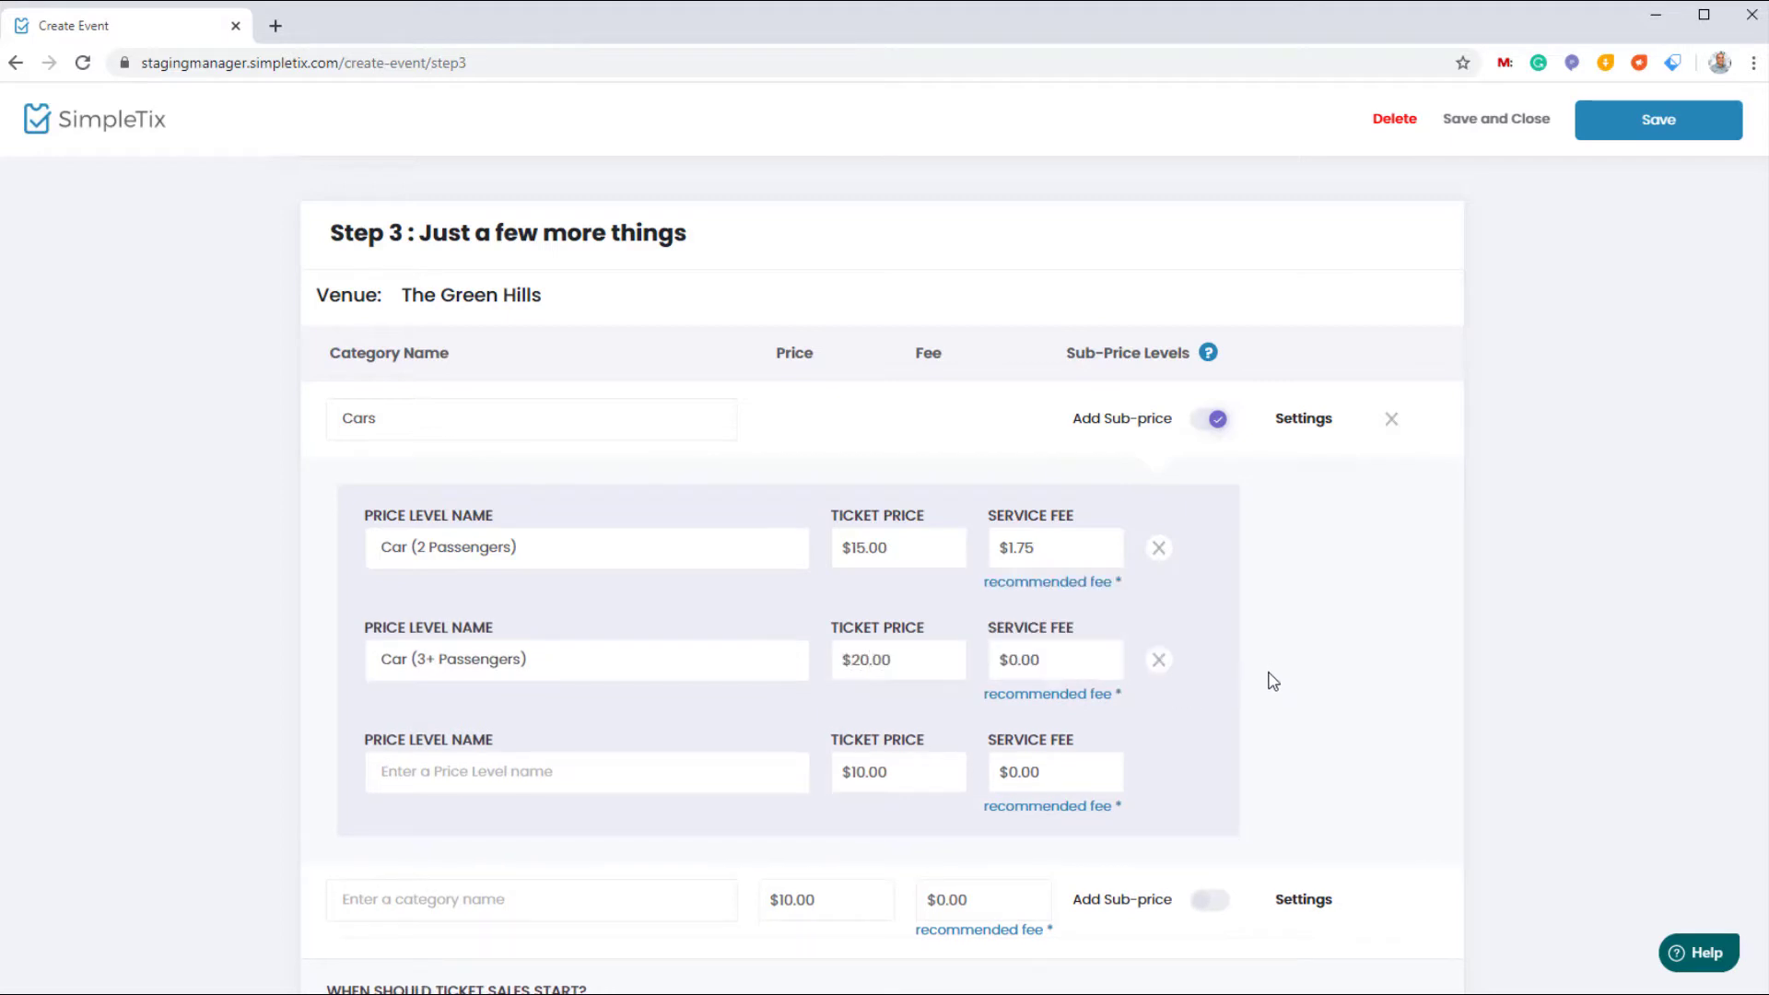
click(1076, 706)
click(1056, 667)
click(1064, 661)
text(00)
click(1323, 700)
- Change the Cars category's color to a darker olive green, about #8fa557, and close its settings
scroll(1321, 705, down, 2)
scroll(1321, 706, down, 2)
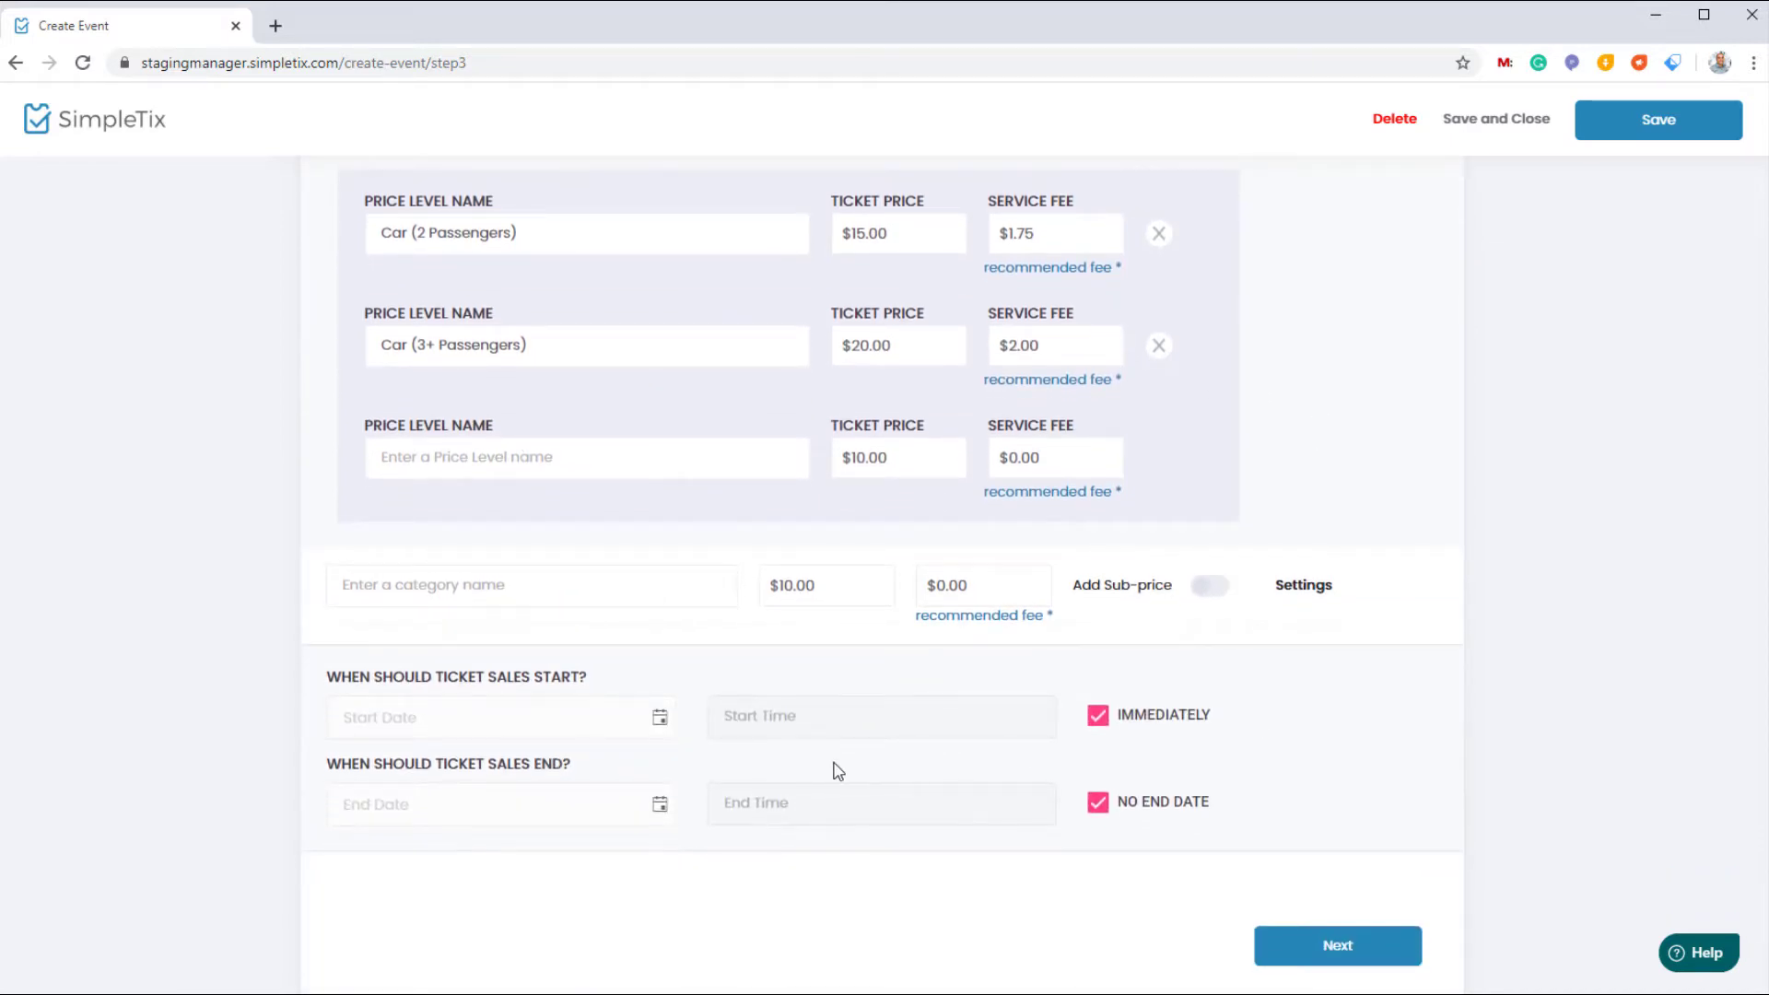
scroll(837, 770, up, 1)
scroll(837, 770, up, 1)
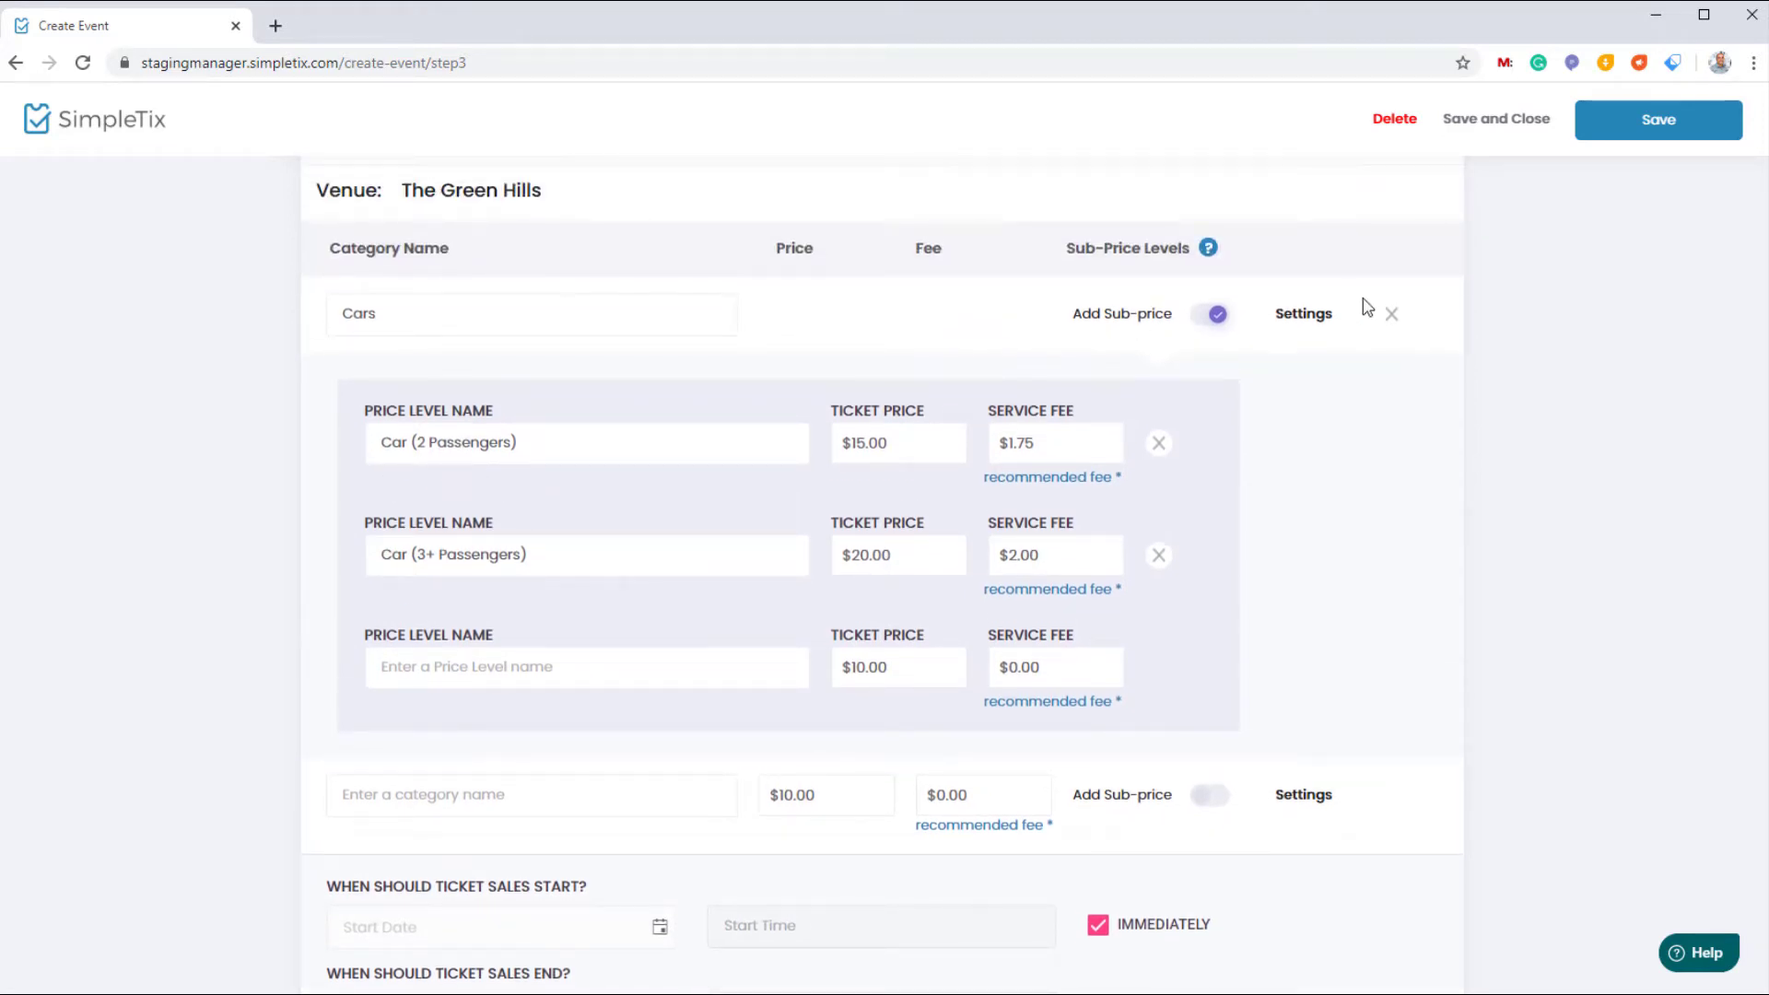
click(1304, 318)
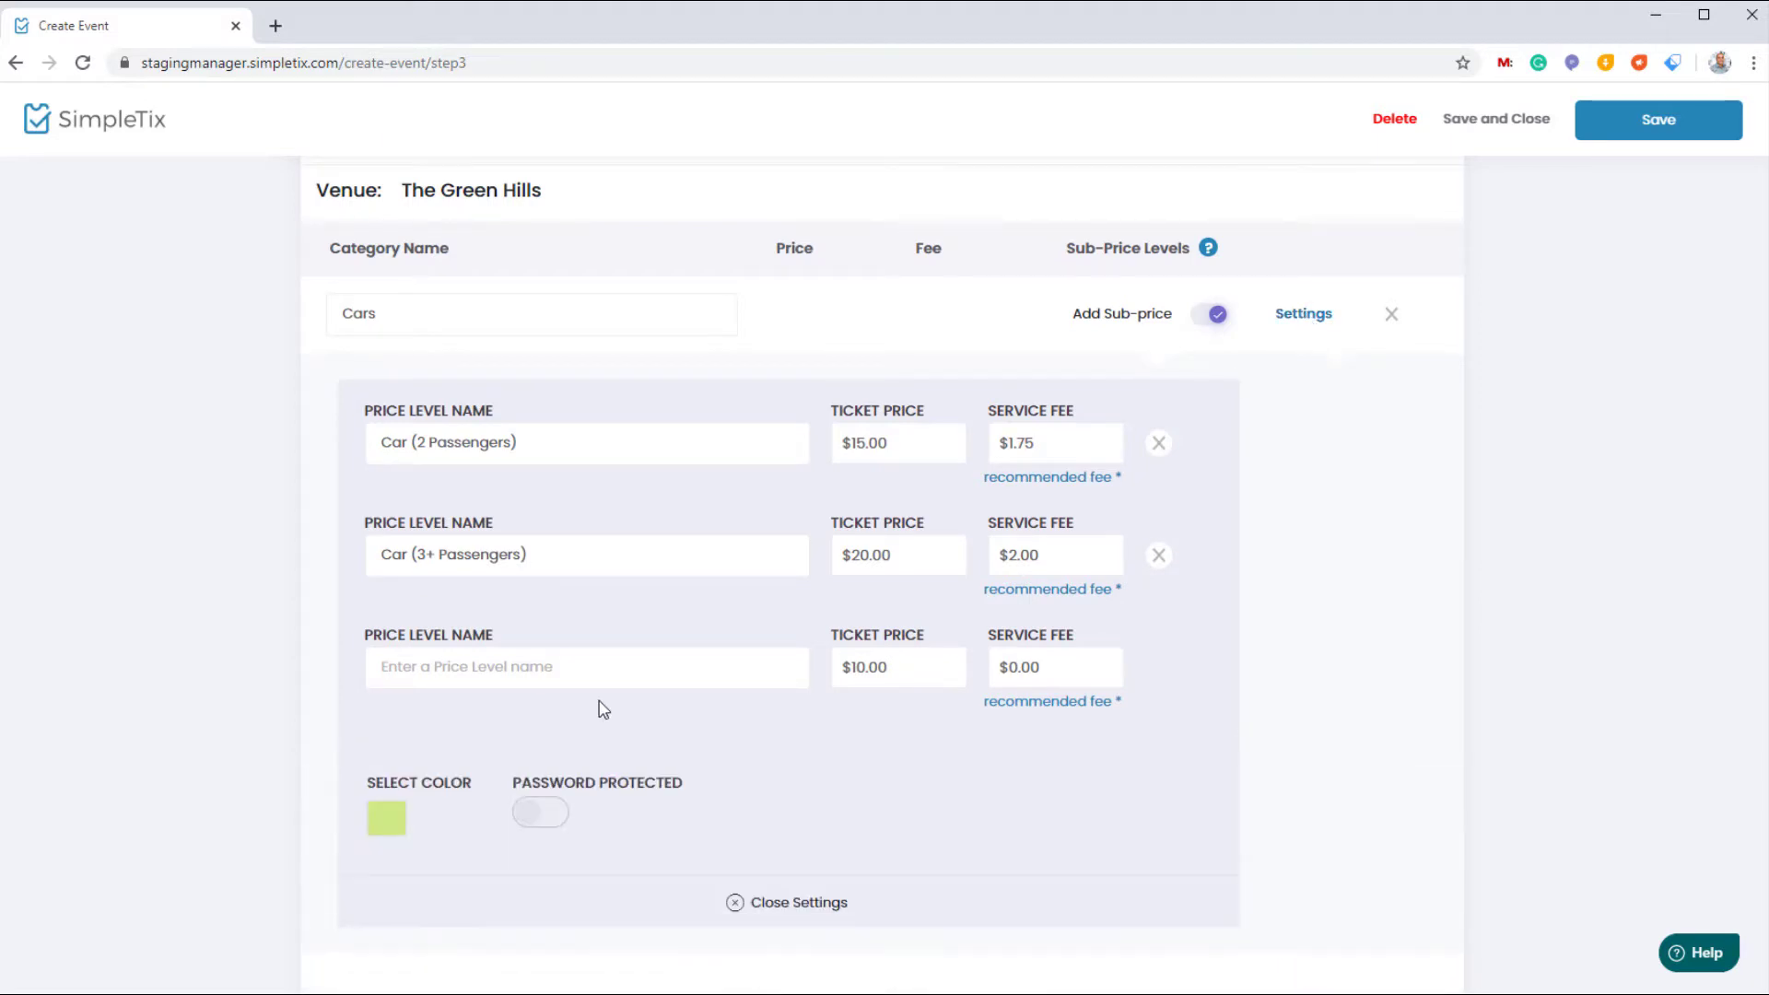
scroll(626, 741, down, 2)
click(383, 610)
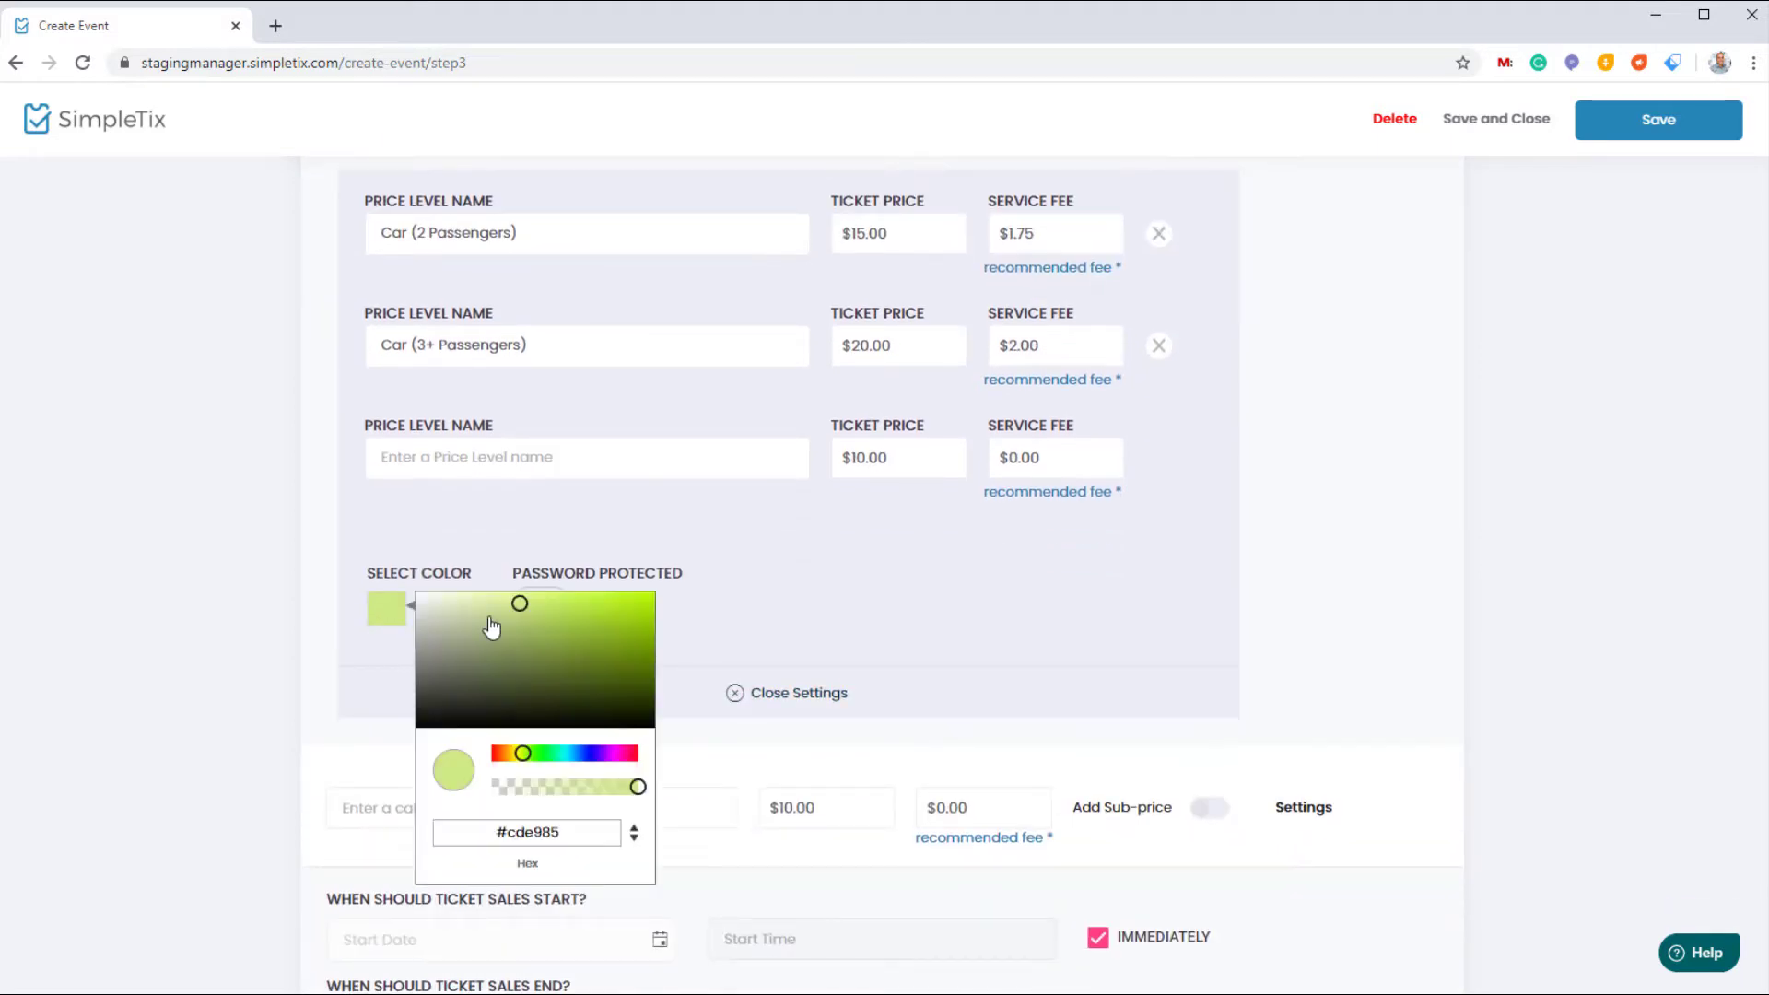
drag(507, 602, 529, 640)
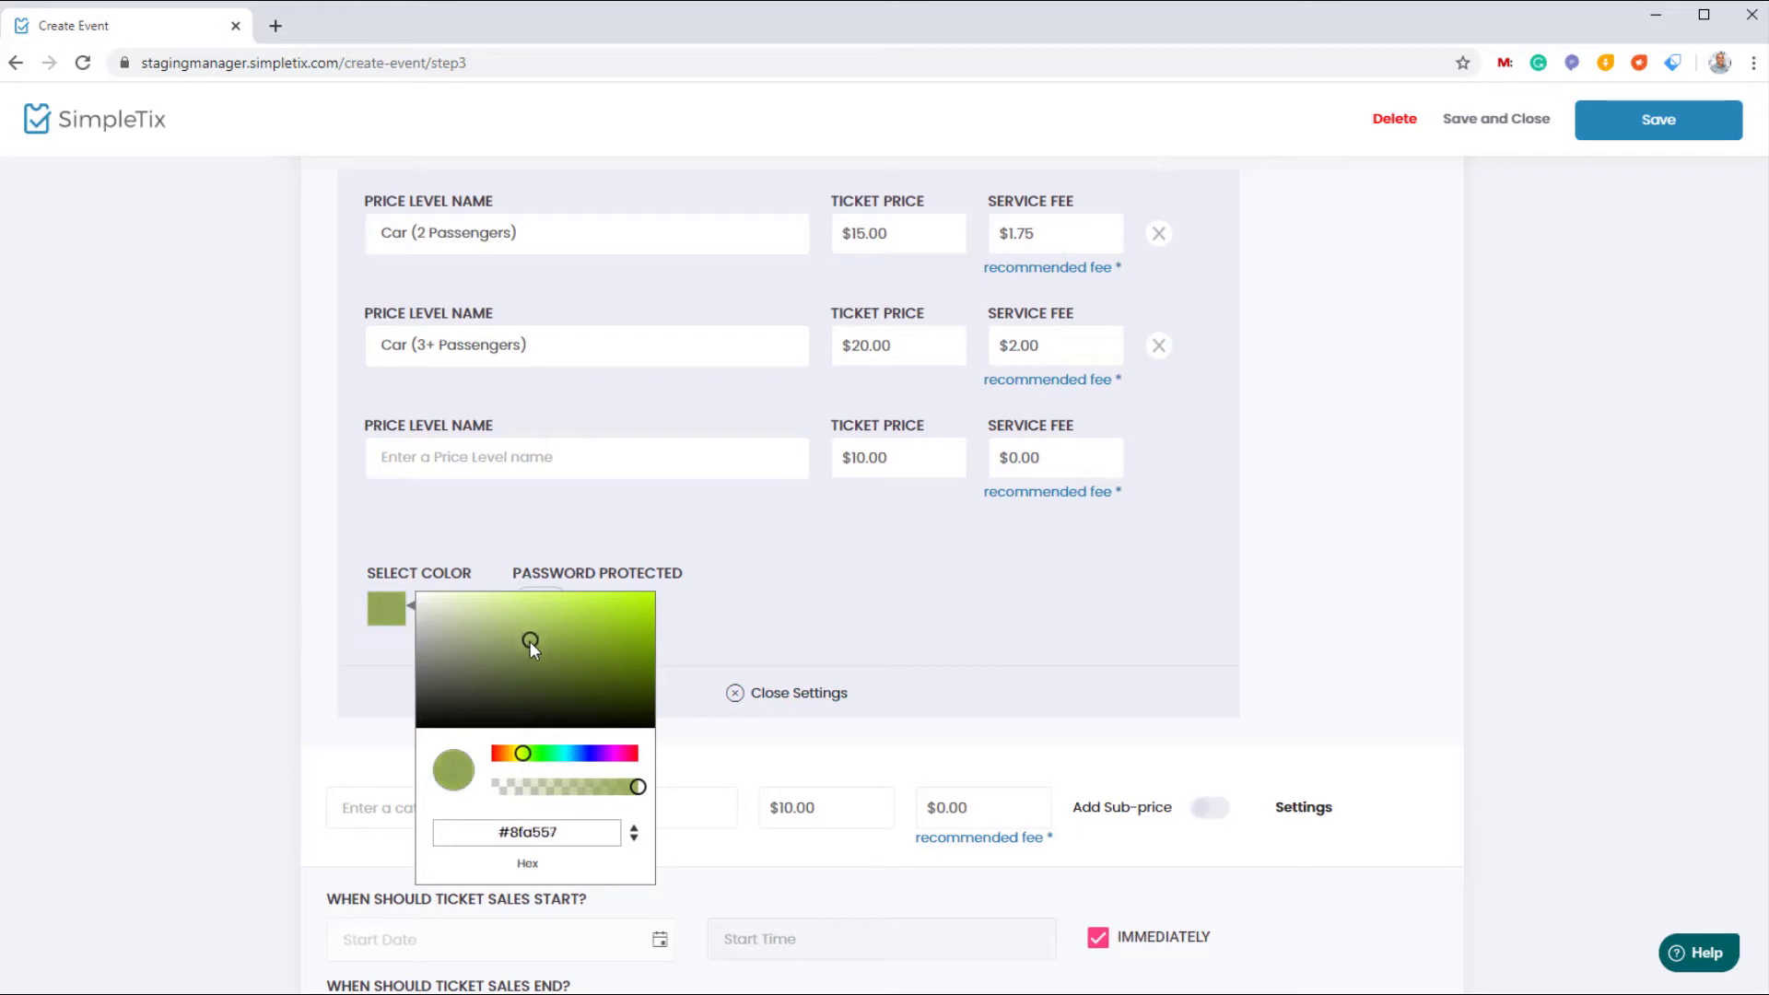
click(169, 651)
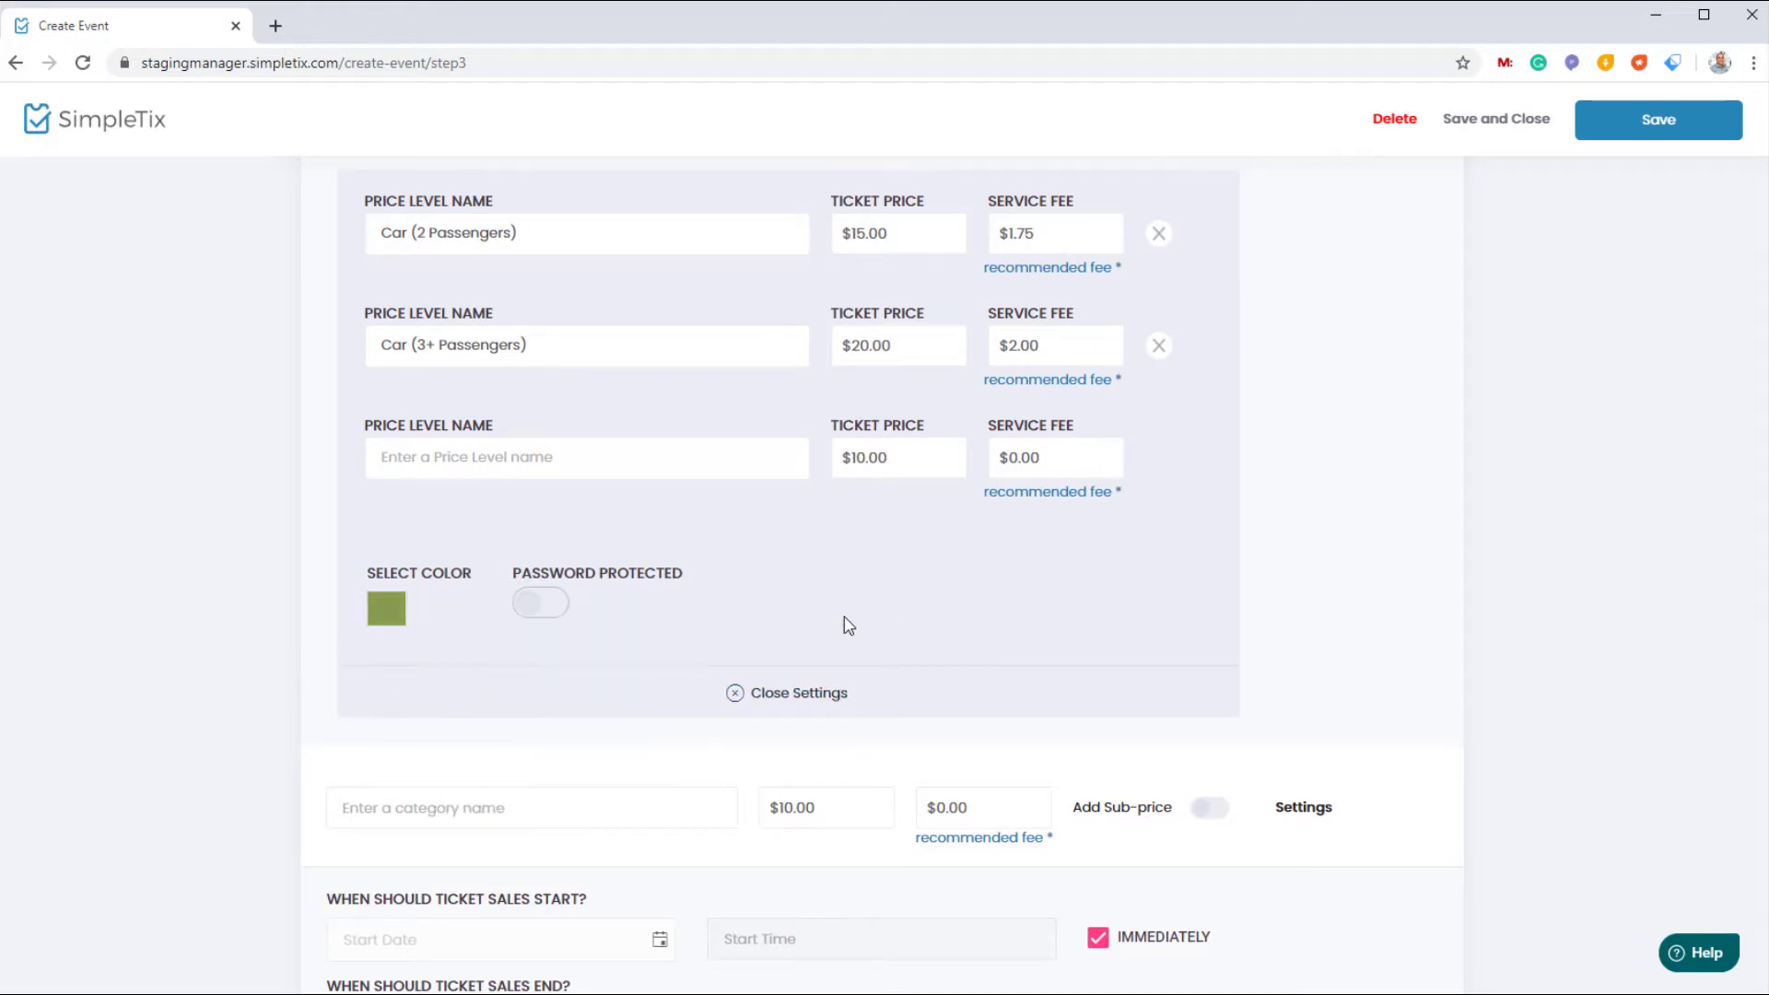
click(809, 707)
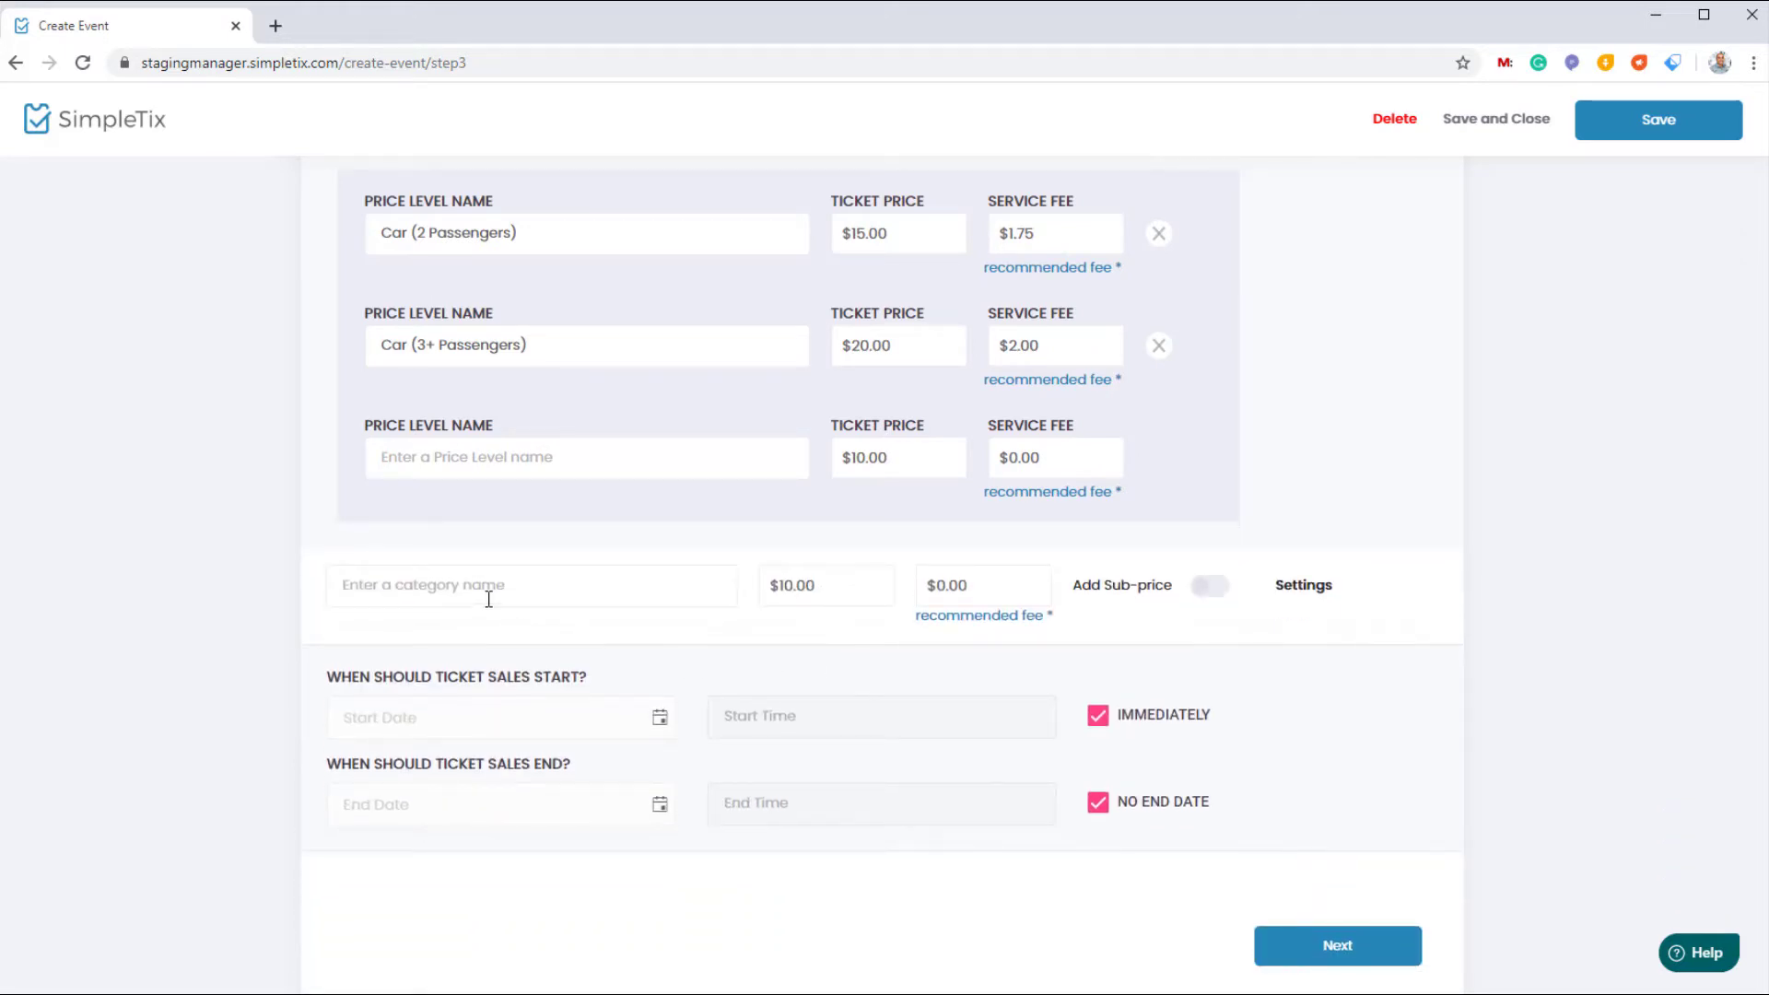
- Add a second ticket category named "Larger Vehicles" below the Cars category
click(494, 592)
text(Larger Vehicles)
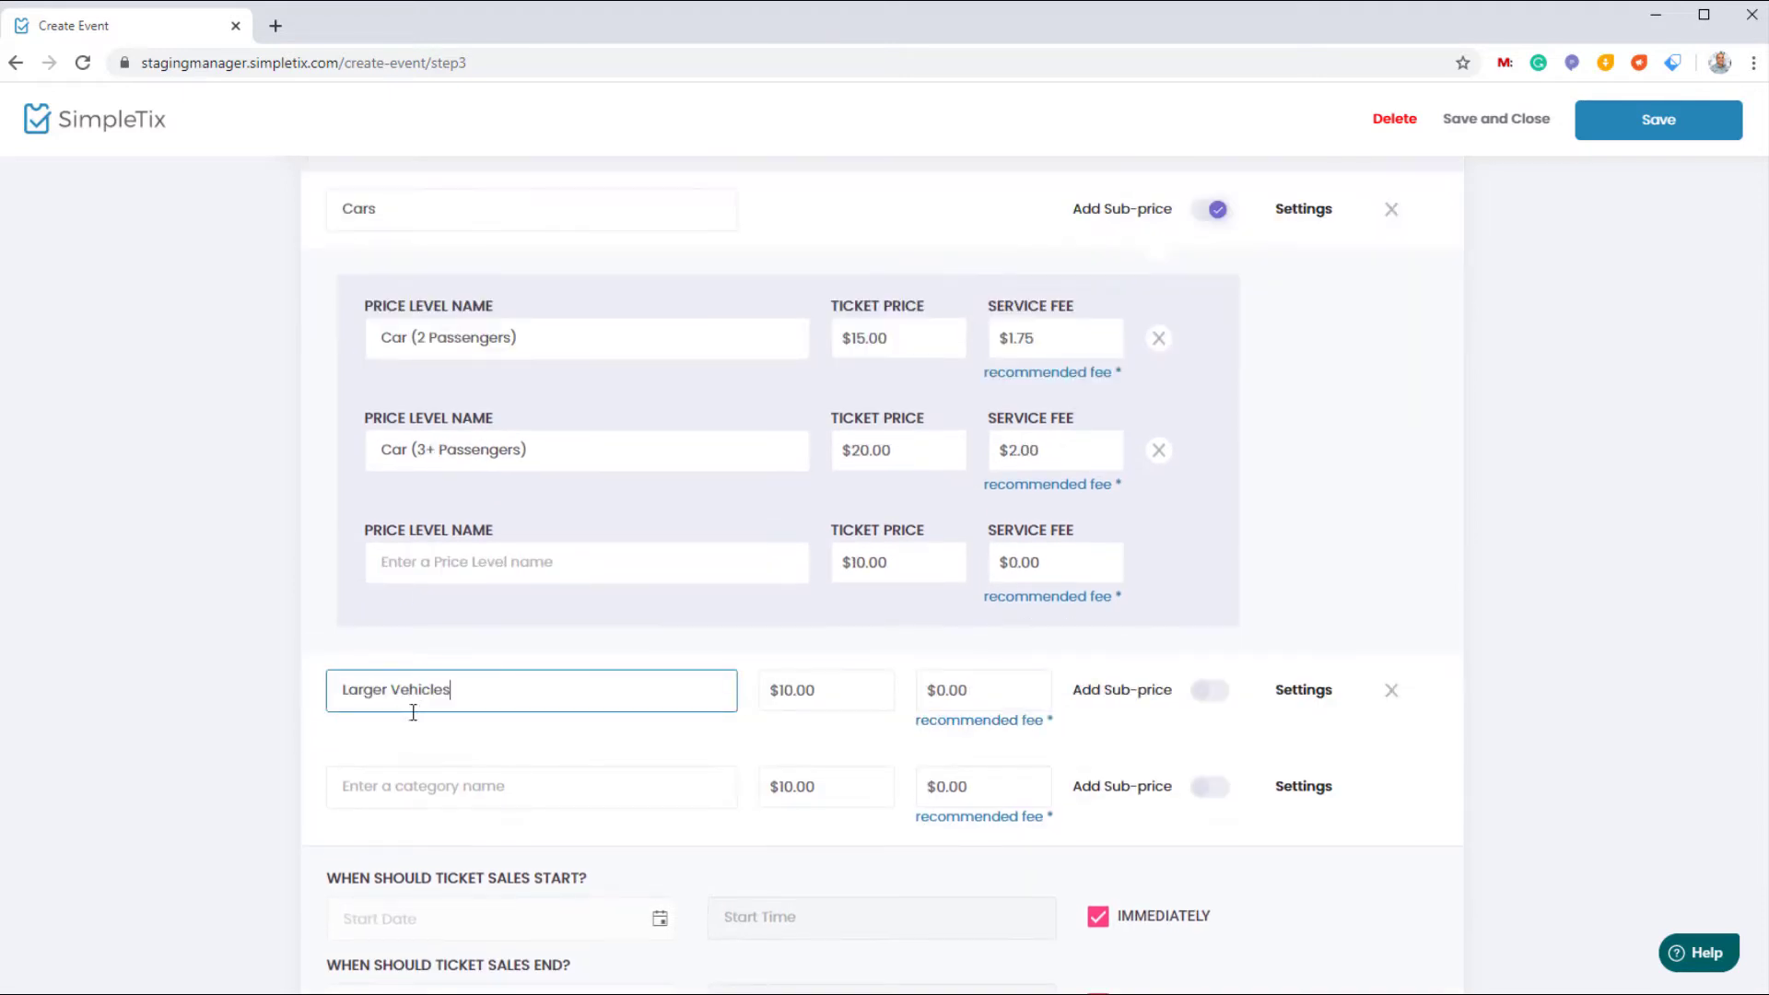
- Add sub-prices to Larger Vehicles: "Larger Vehicle (2 Passengers)" at $15.00 and "Larger Vehicle (3+ Passengers)" at $20.00
click(1204, 702)
scroll(502, 786, down, 1)
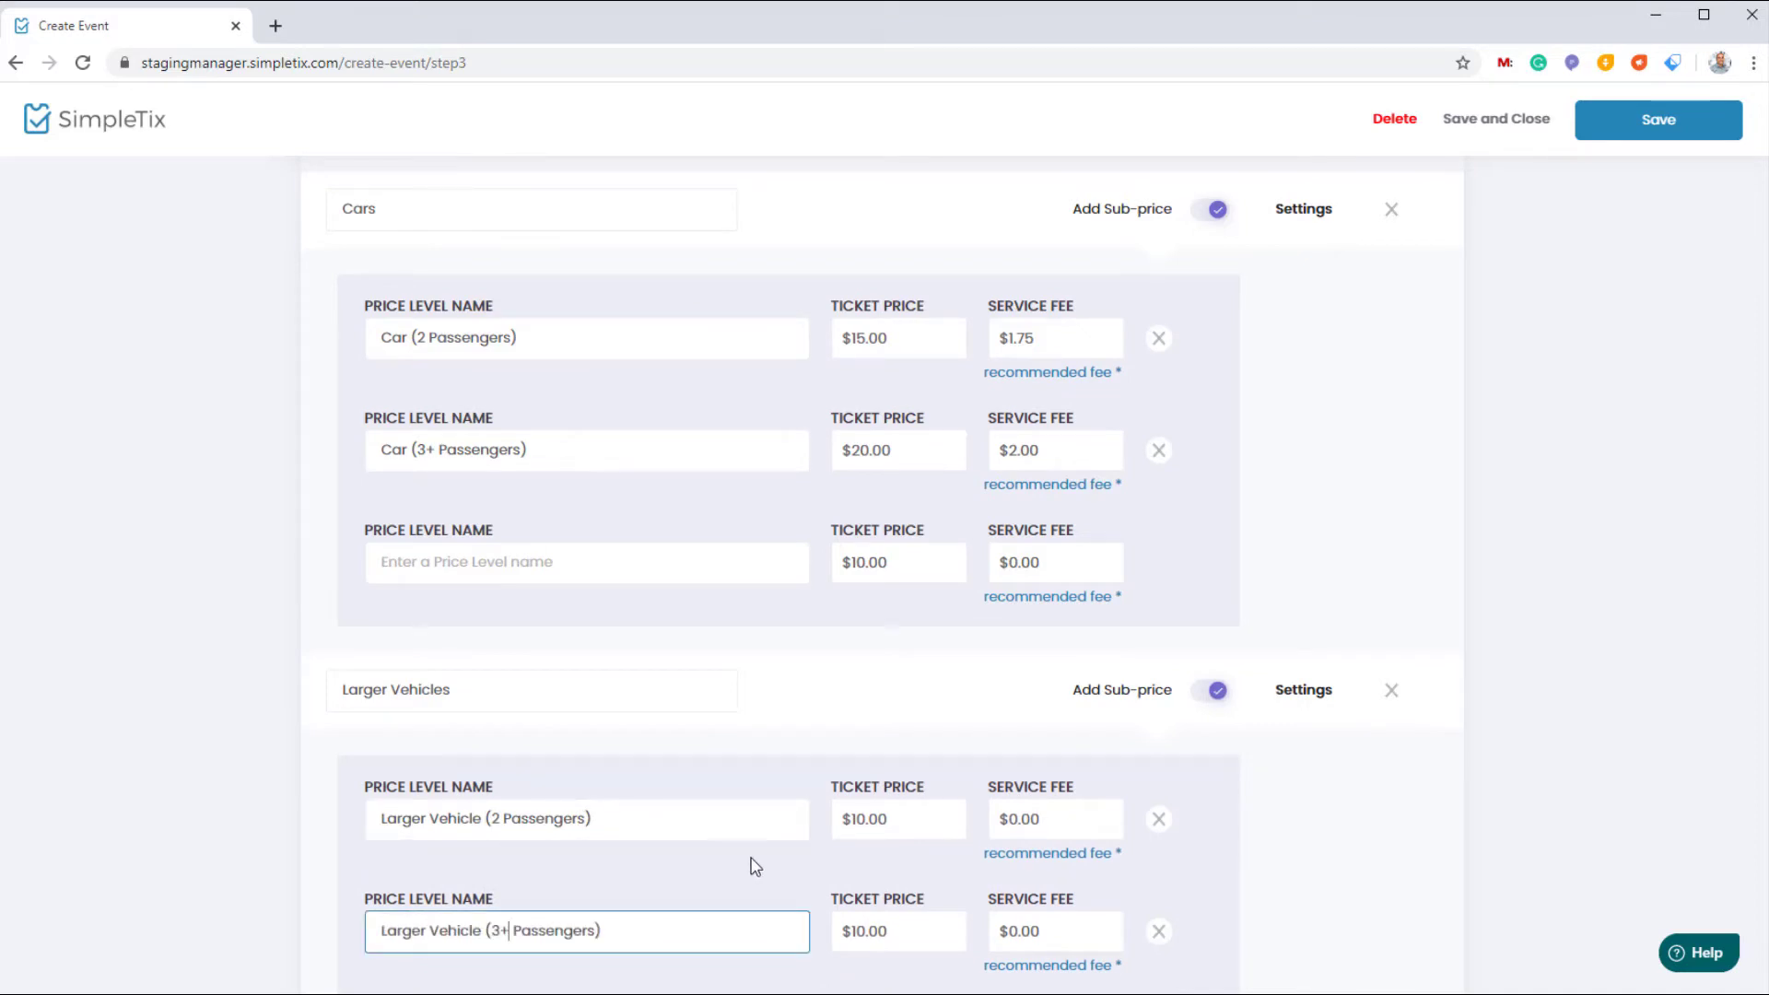
click(906, 818)
text(15)
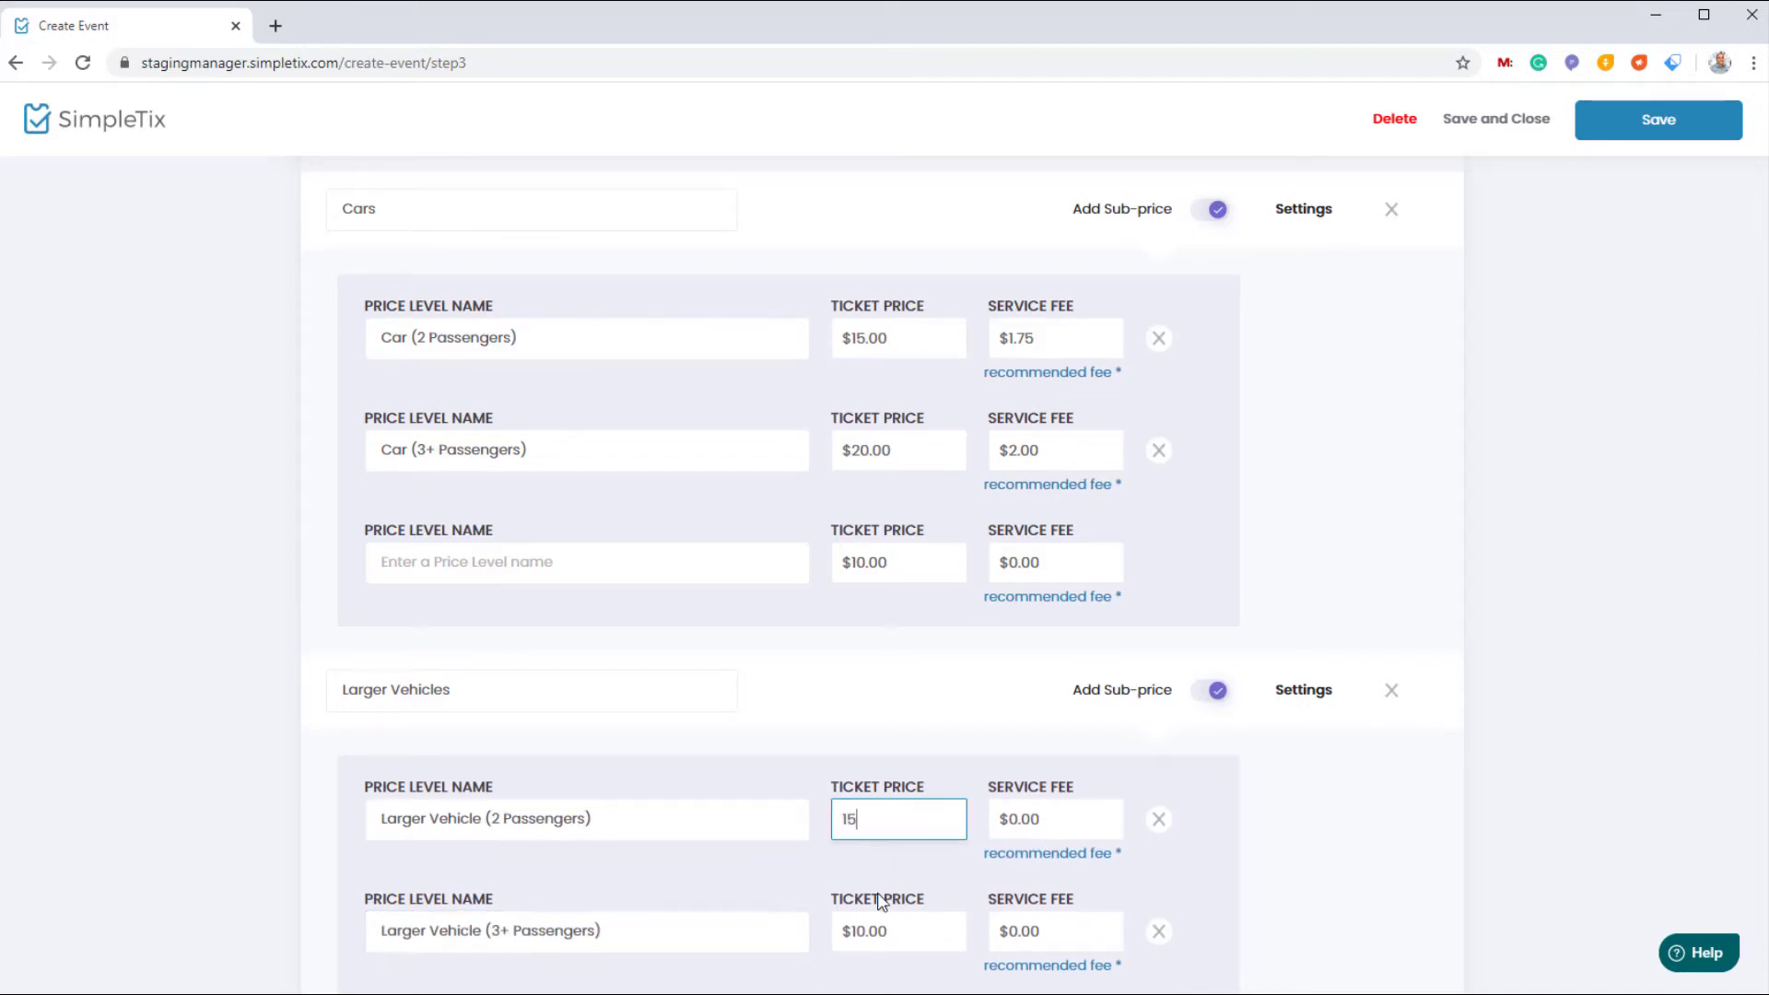
click(910, 930)
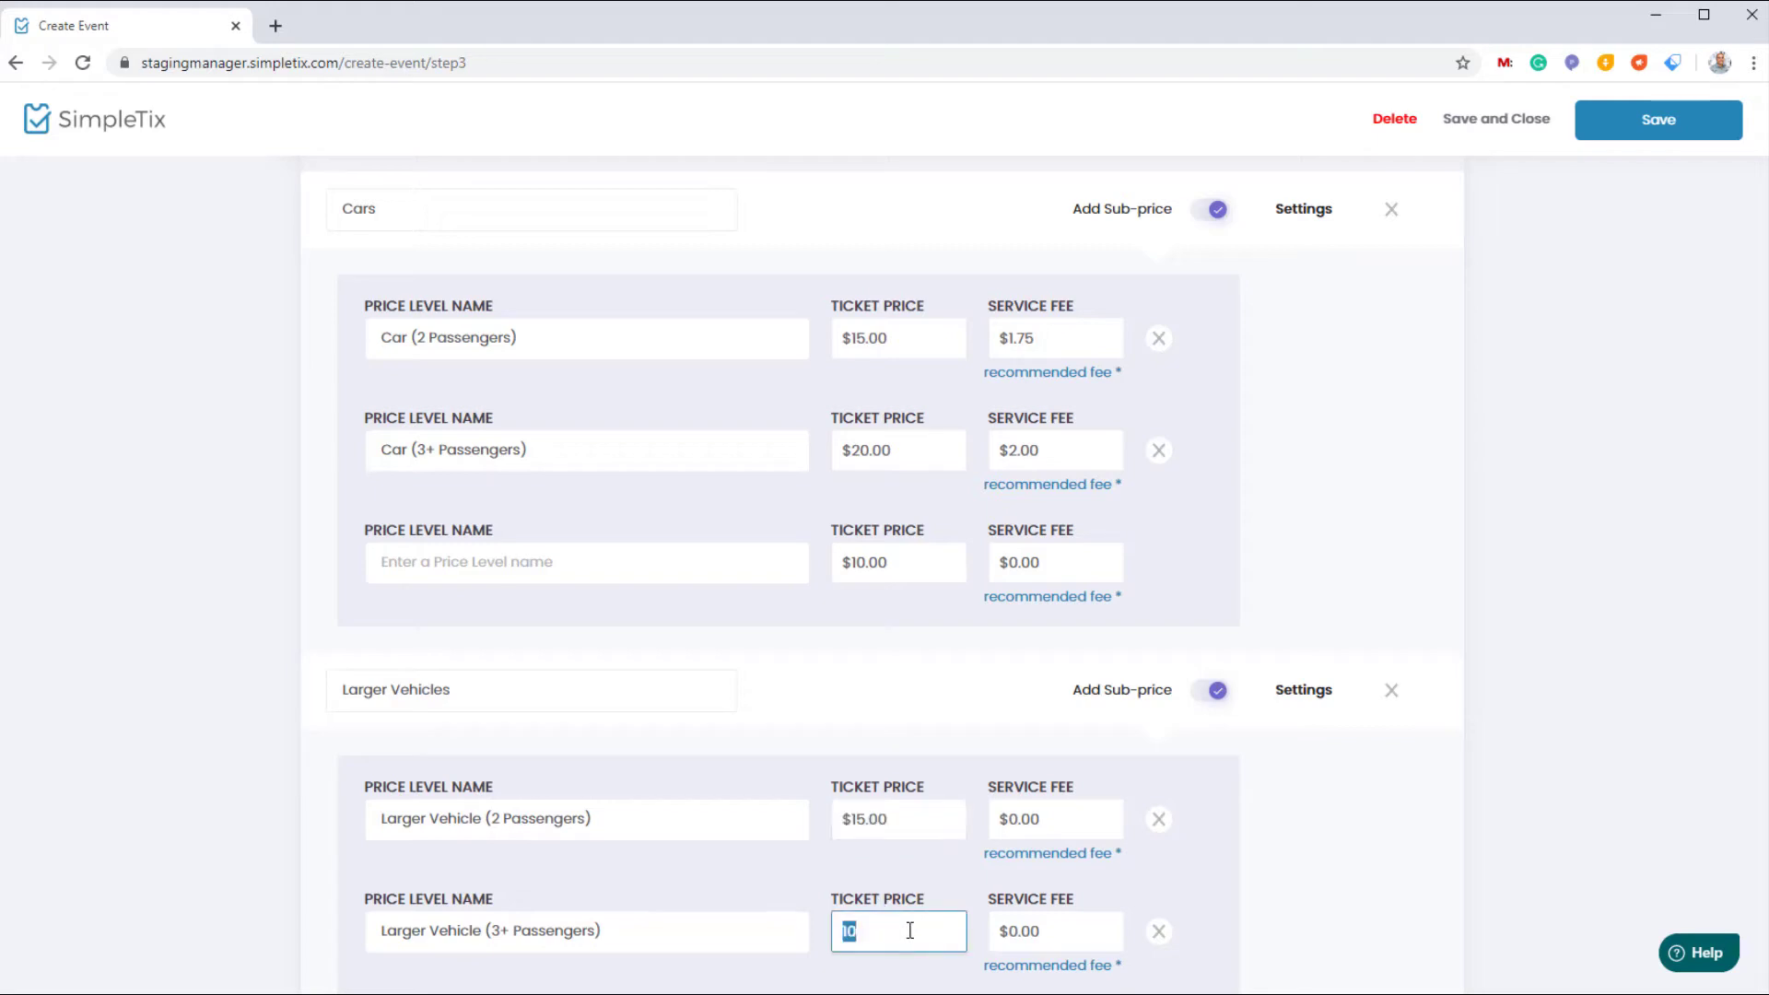
text(2)
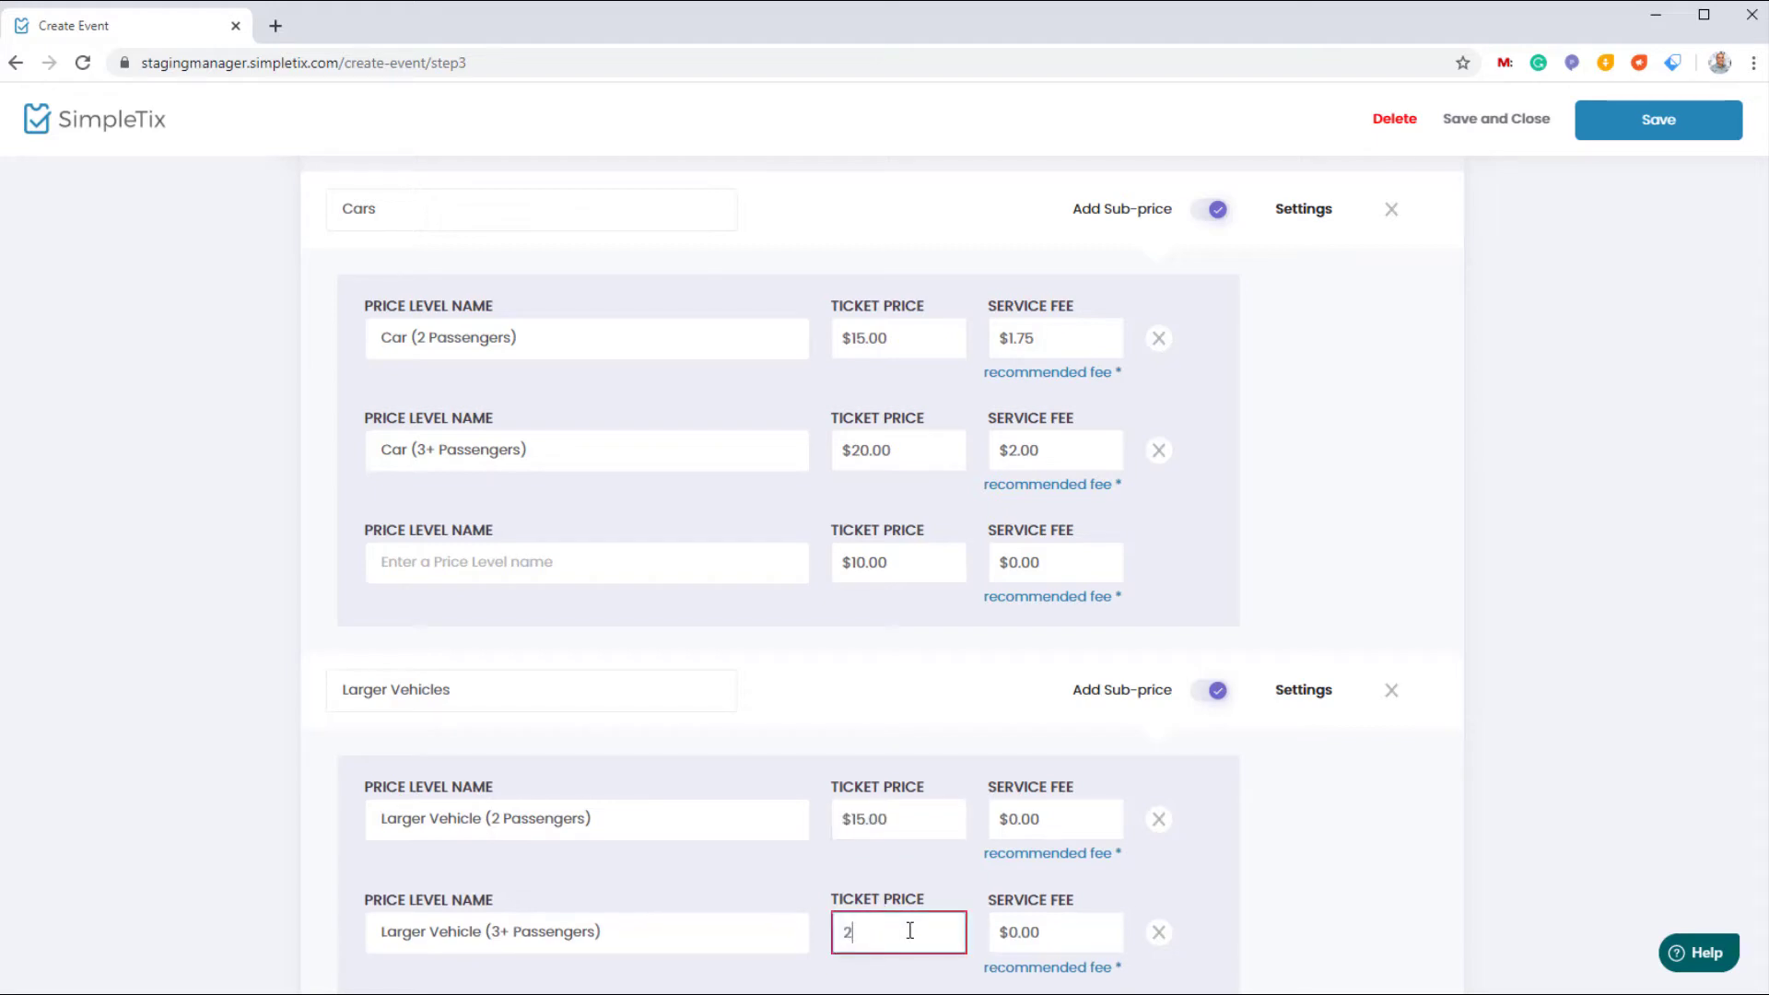
text(0)
click(1348, 870)
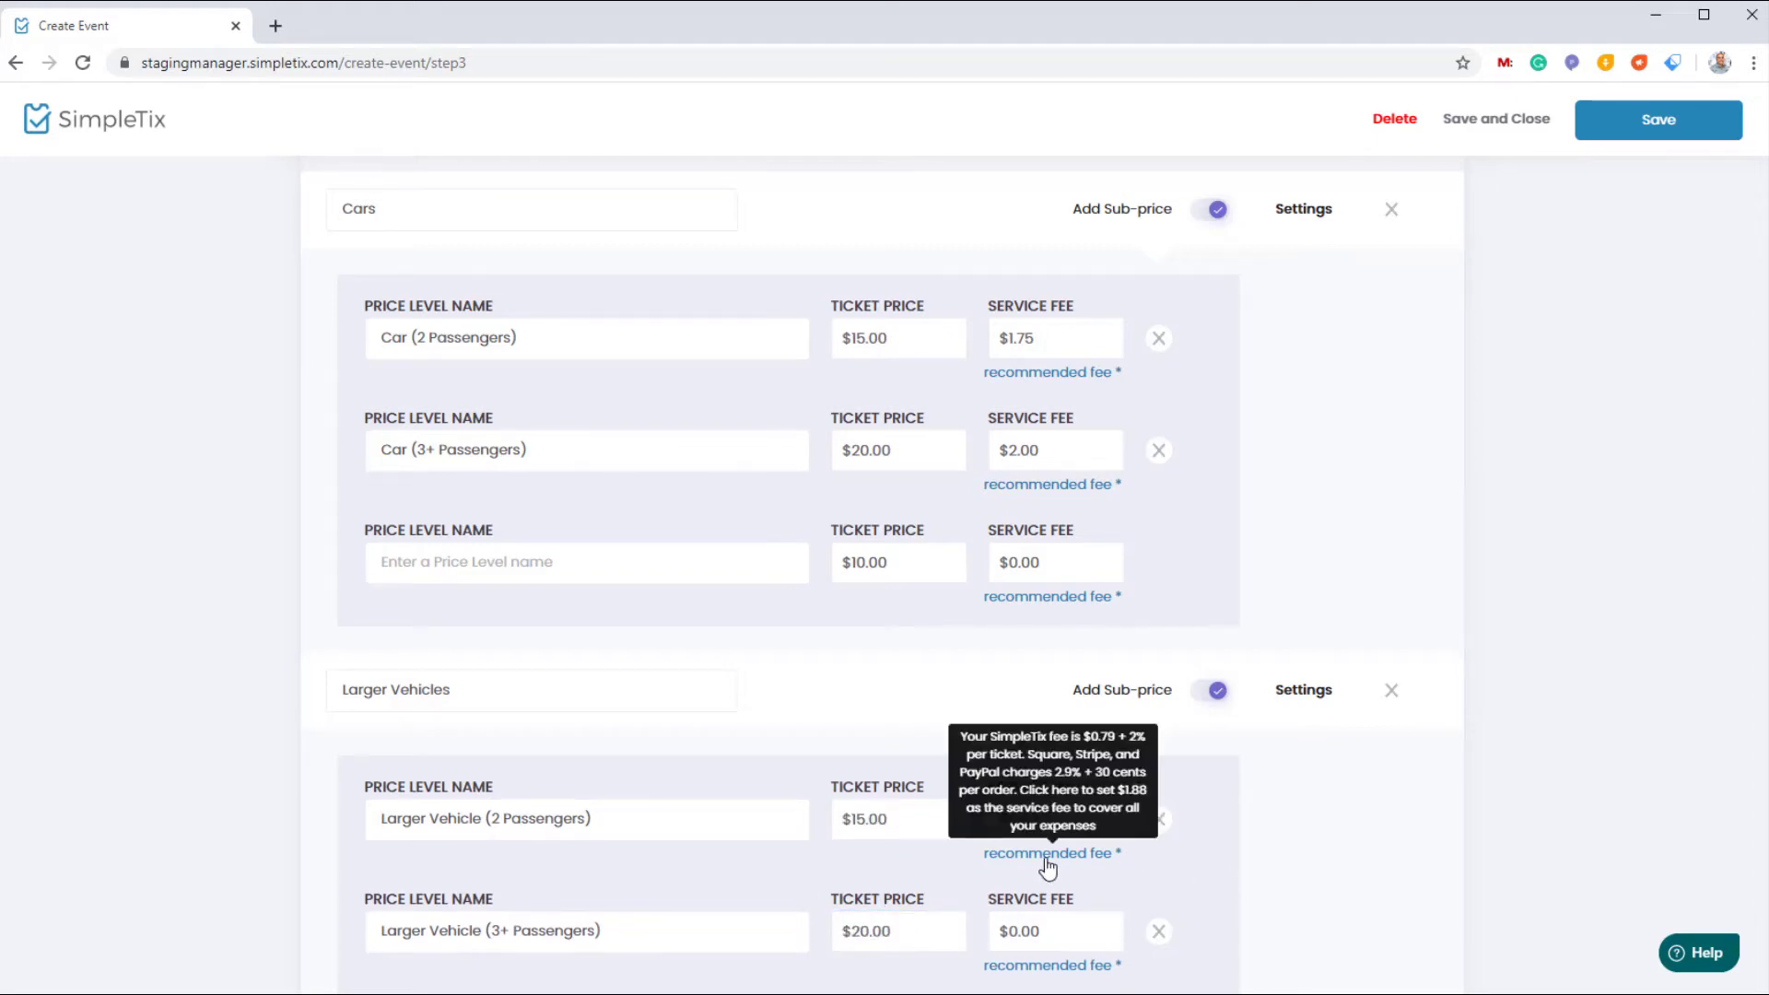
- Apply the recommended service fees to both Larger Vehicle price levels, and adjust them to $1.75 and $2.00
click(1047, 858)
click(1056, 969)
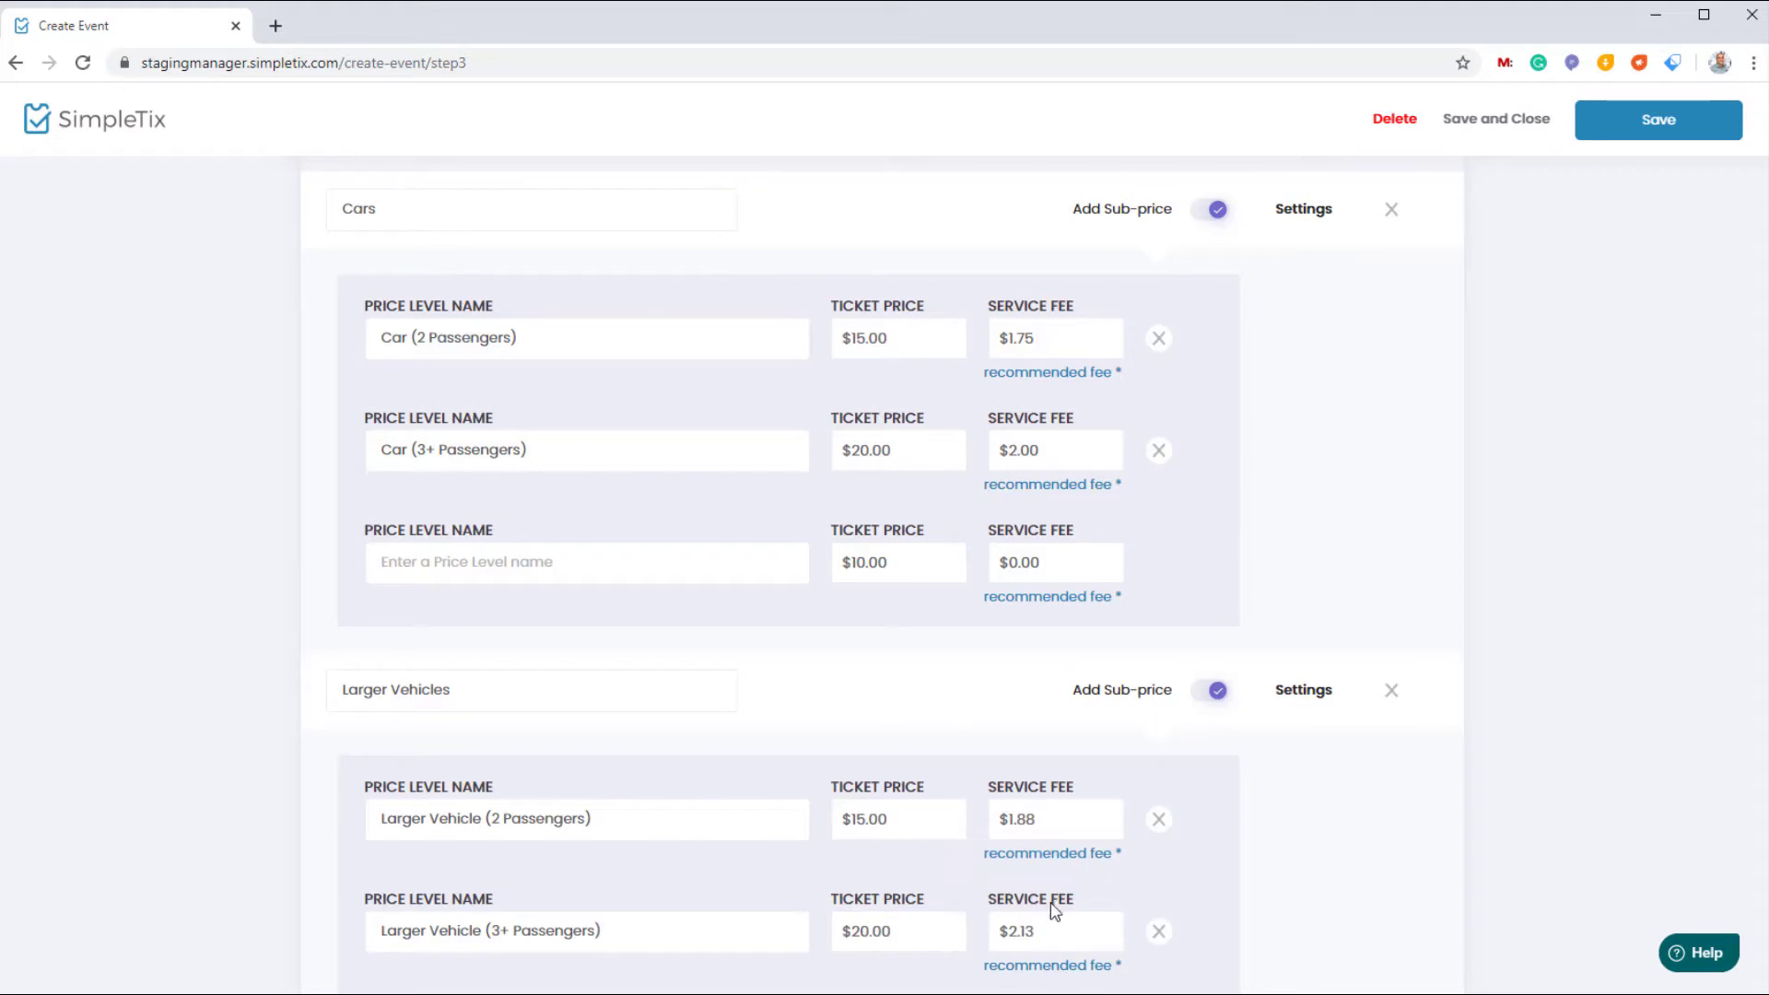
click(1043, 832)
click(1056, 820)
text(75)
click(1059, 932)
click(1053, 935)
text(00)
click(1381, 924)
- Change the Larger Vehicles category's color to a stronger magenta-violet and close its settings
scroll(1360, 914, down, 3)
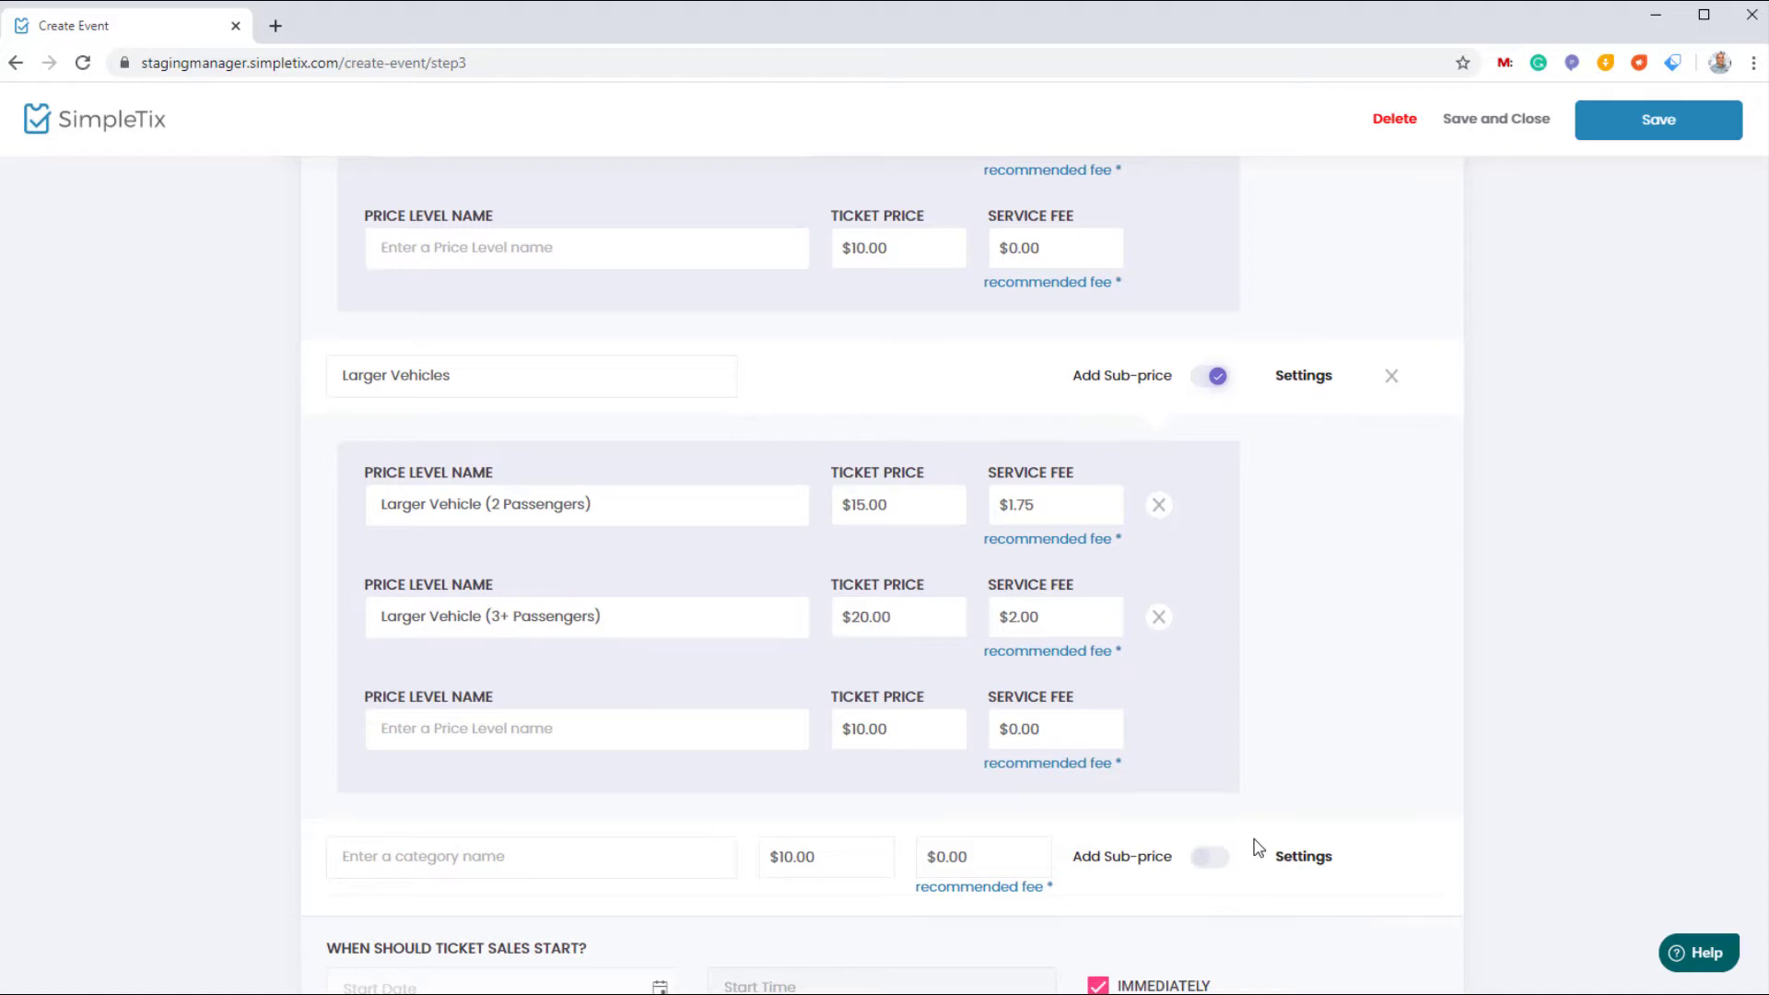
click(1303, 378)
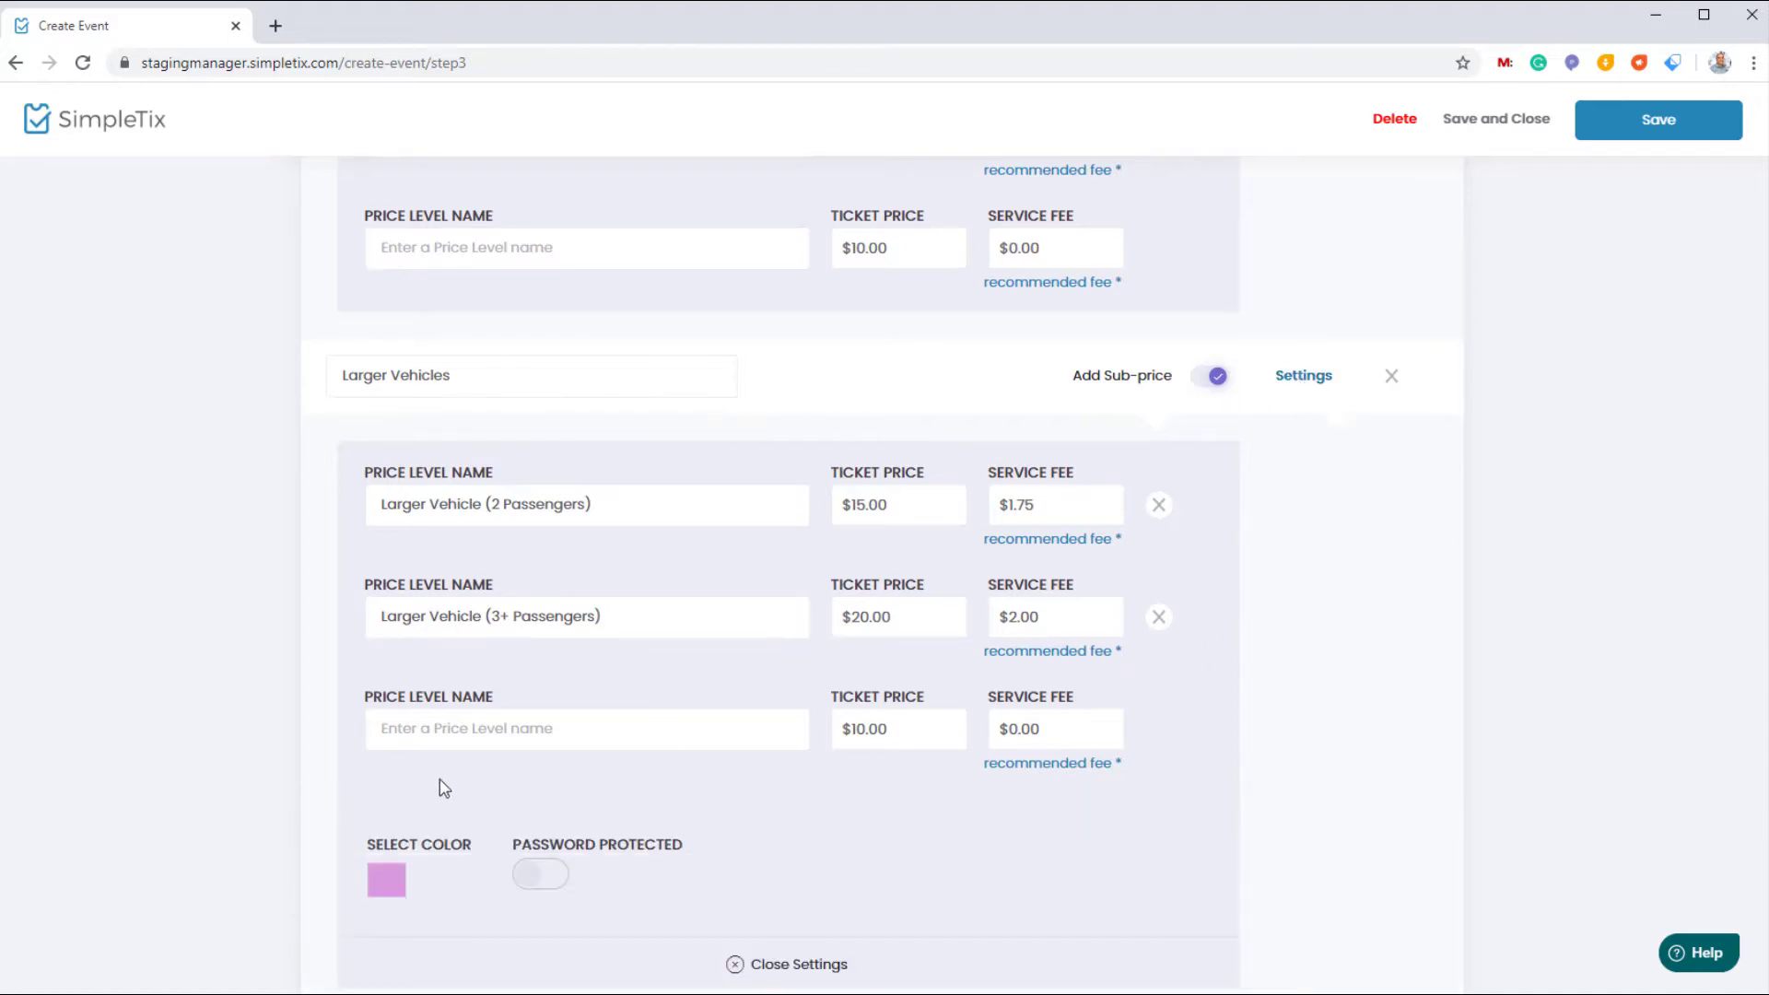
scroll(440, 785, down, 1)
click(394, 783)
click(568, 770)
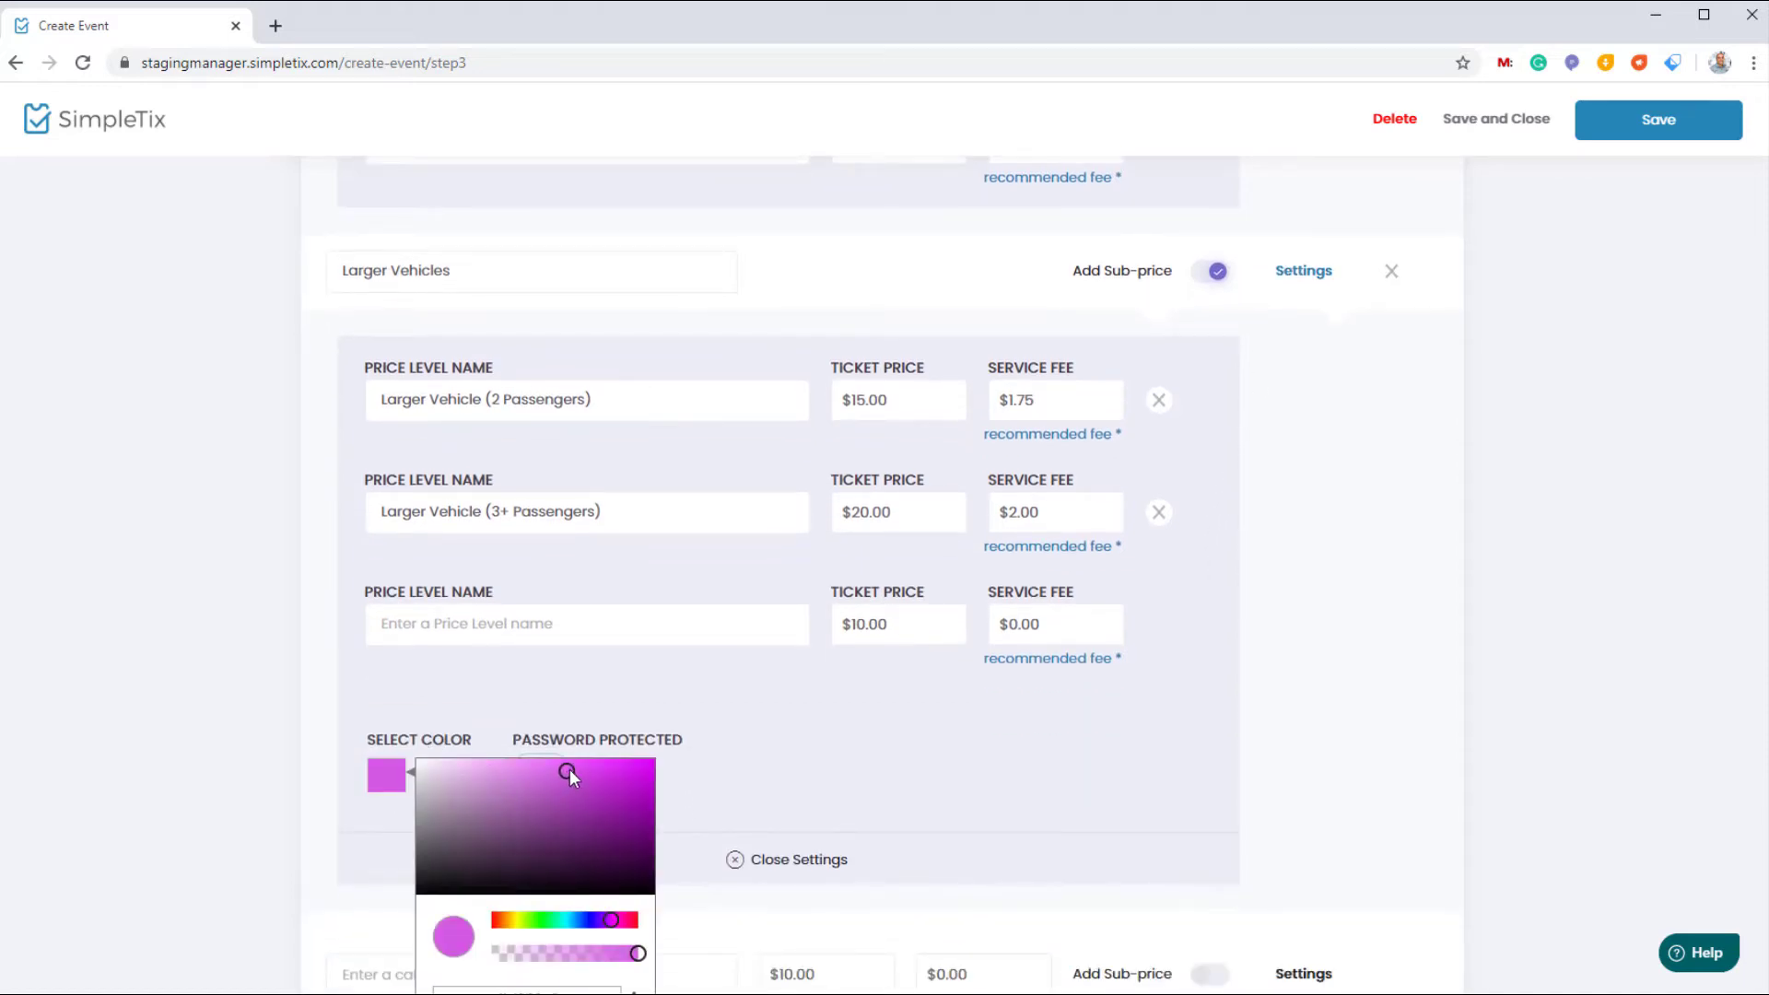
drag(571, 770, 560, 785)
click(868, 782)
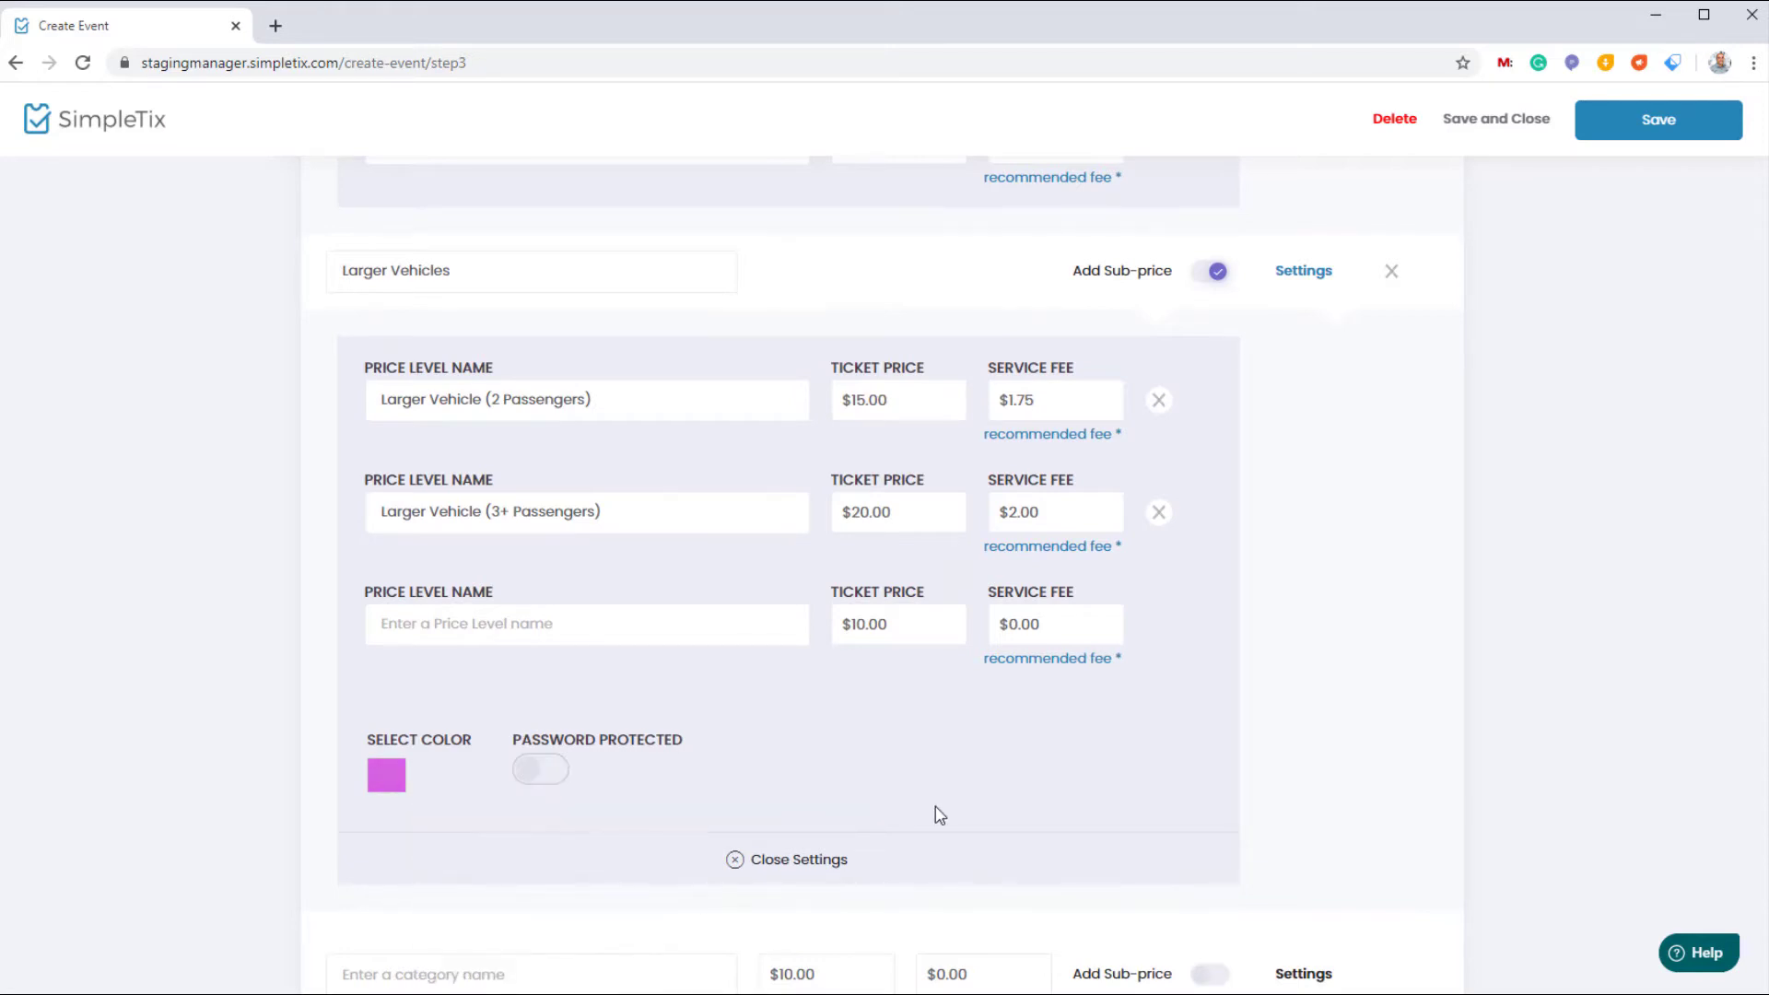
click(784, 875)
- Continue to the seating chart and draw a rectangle about 576 by 56 pt near the canvas's upper edge
scroll(802, 872, down, 3)
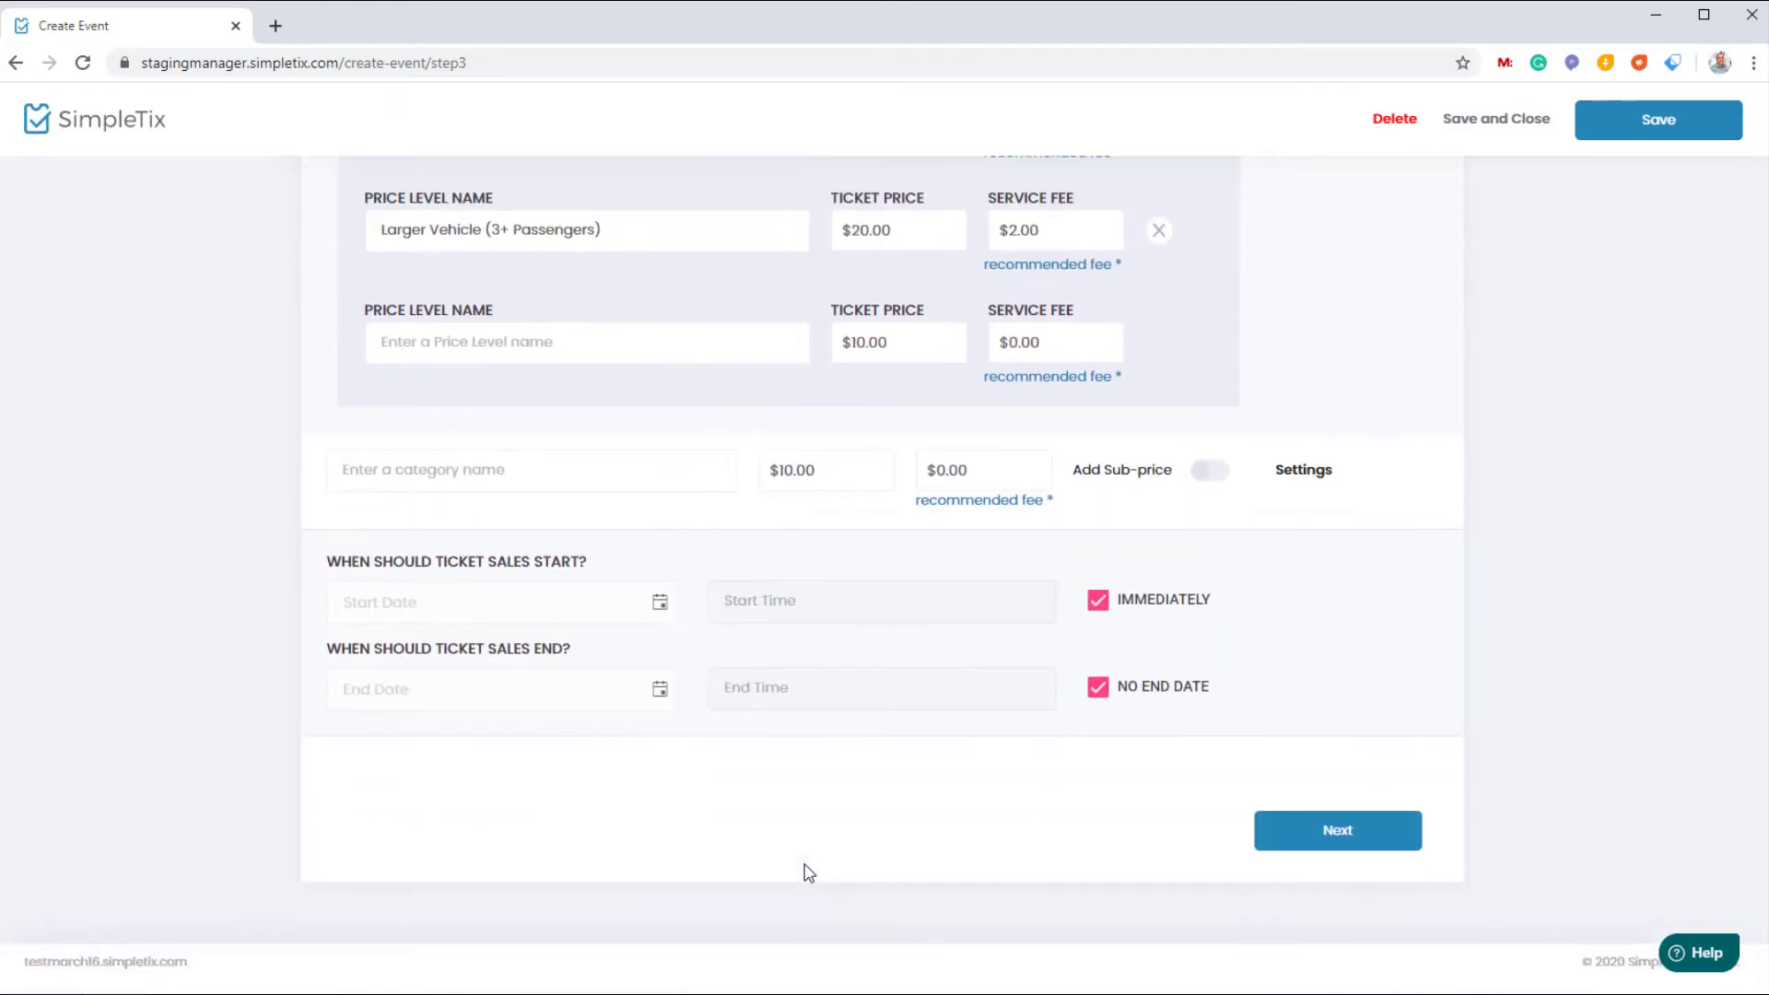
click(1366, 841)
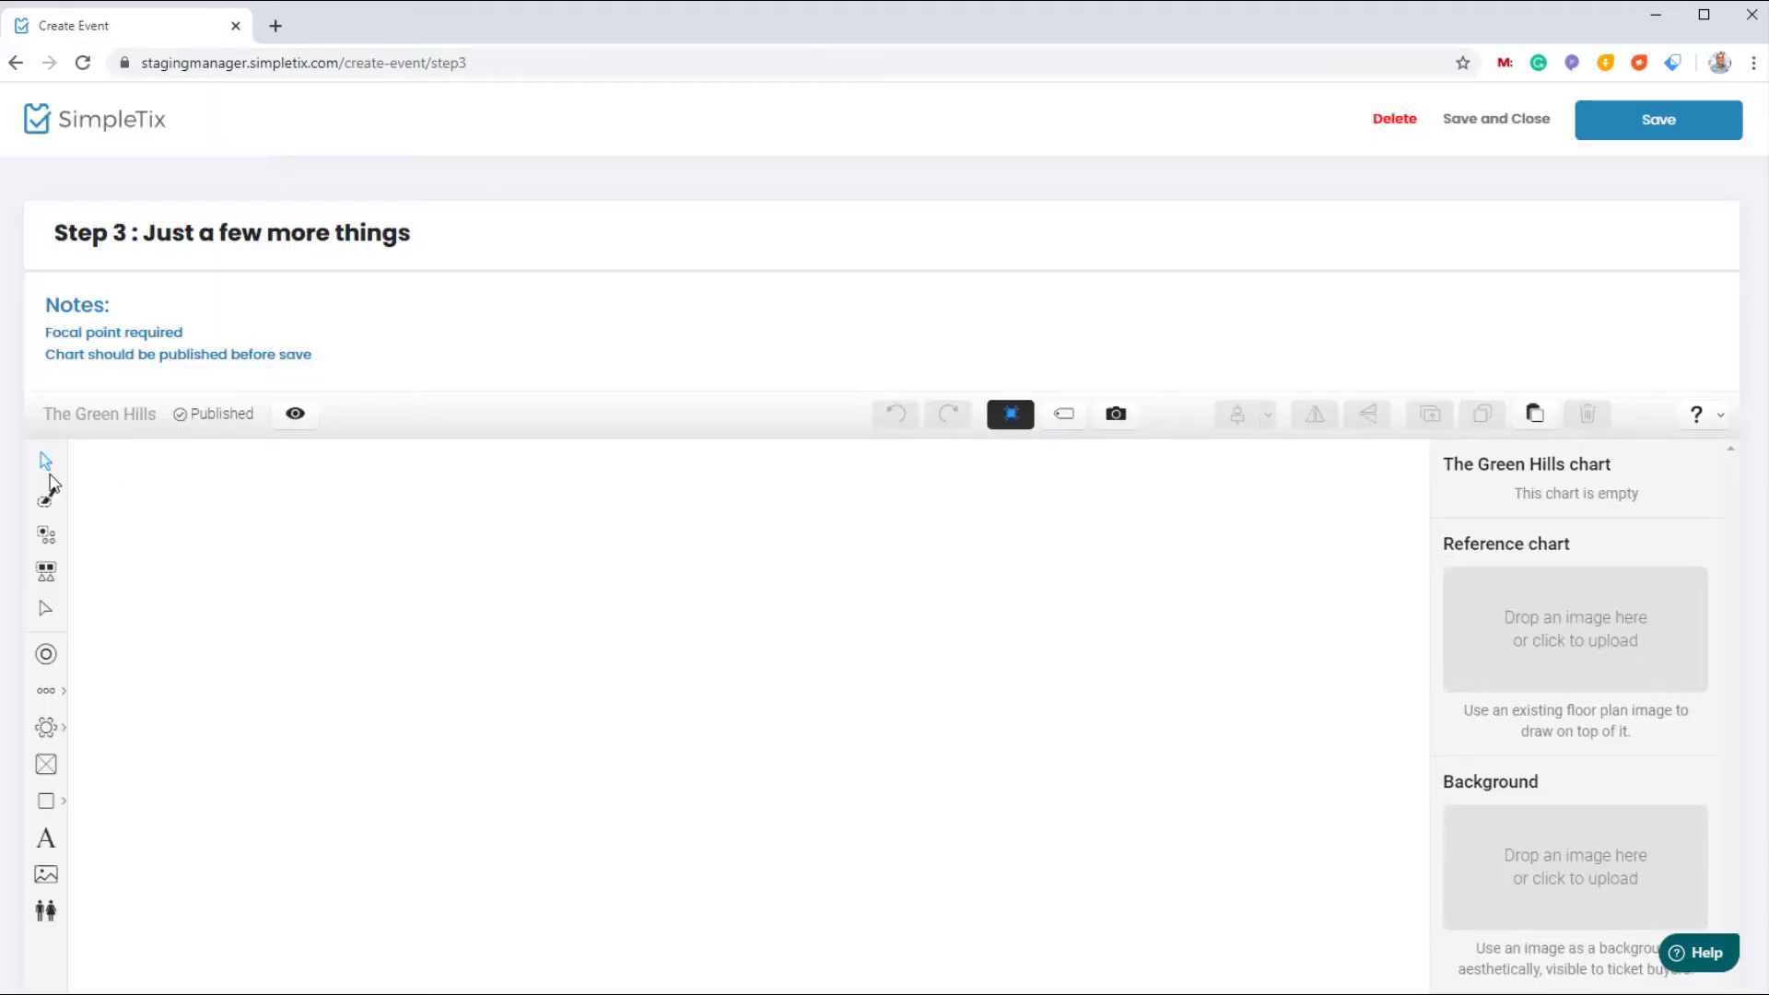
scroll(16, 491, down, 1)
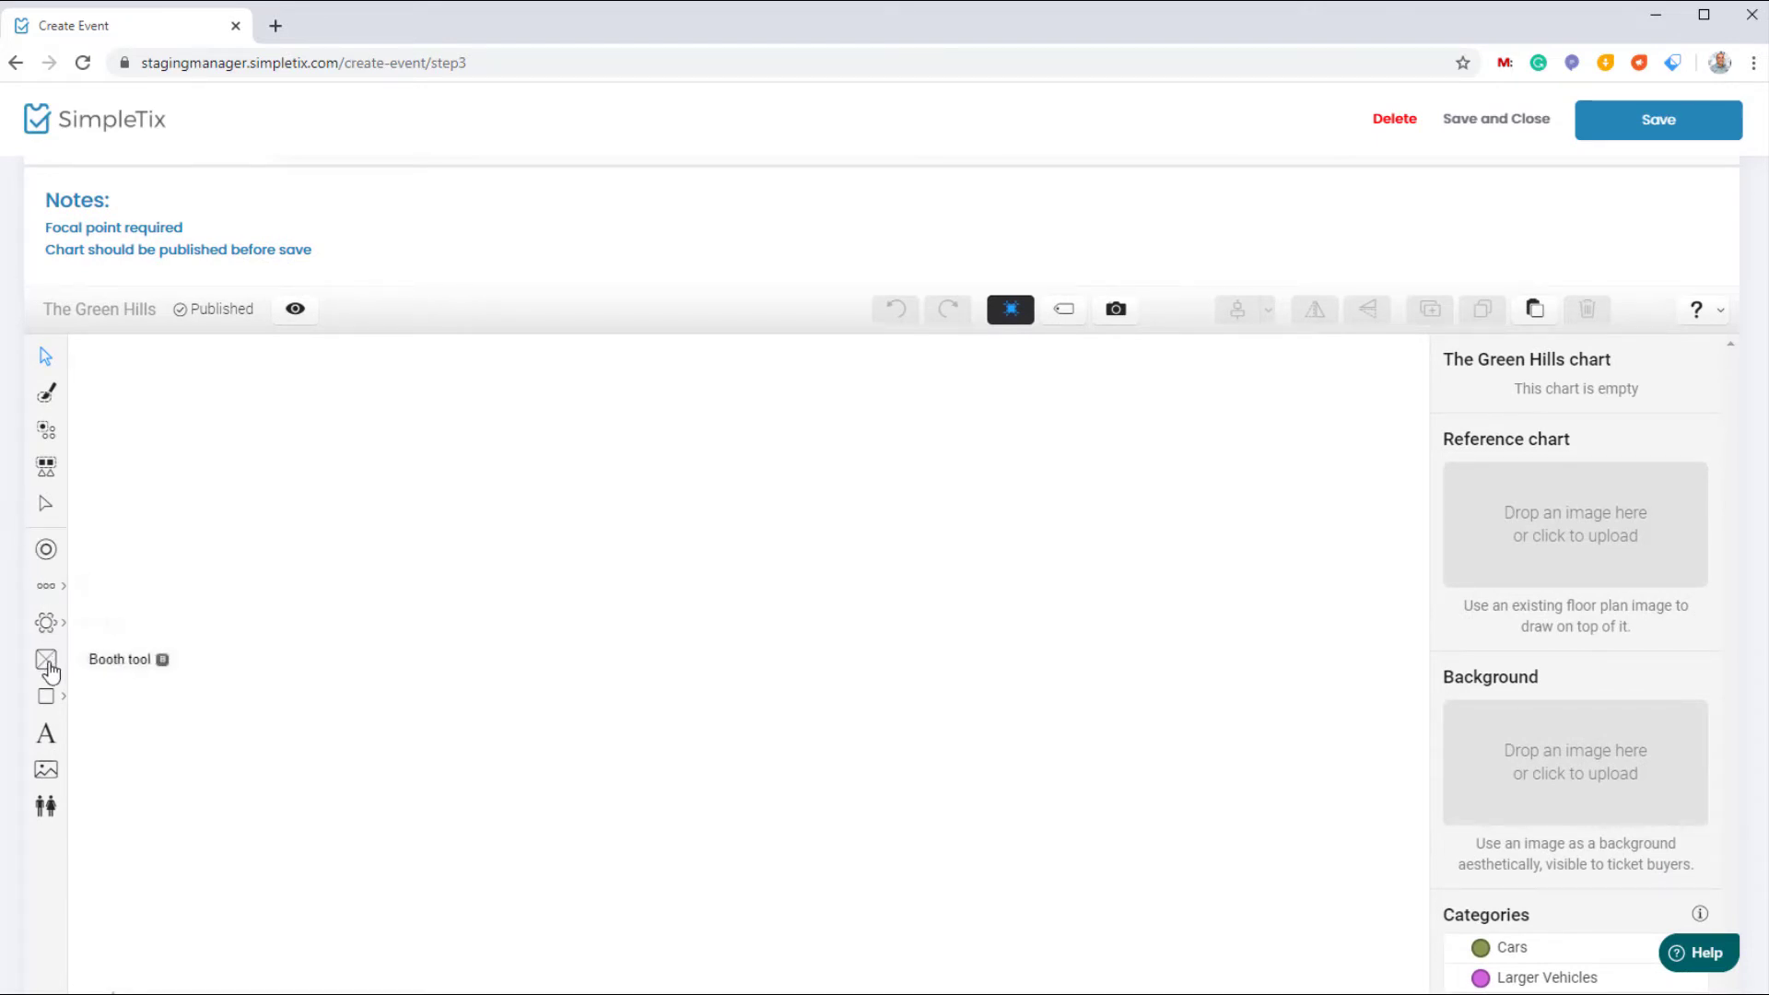
click(48, 698)
click(98, 698)
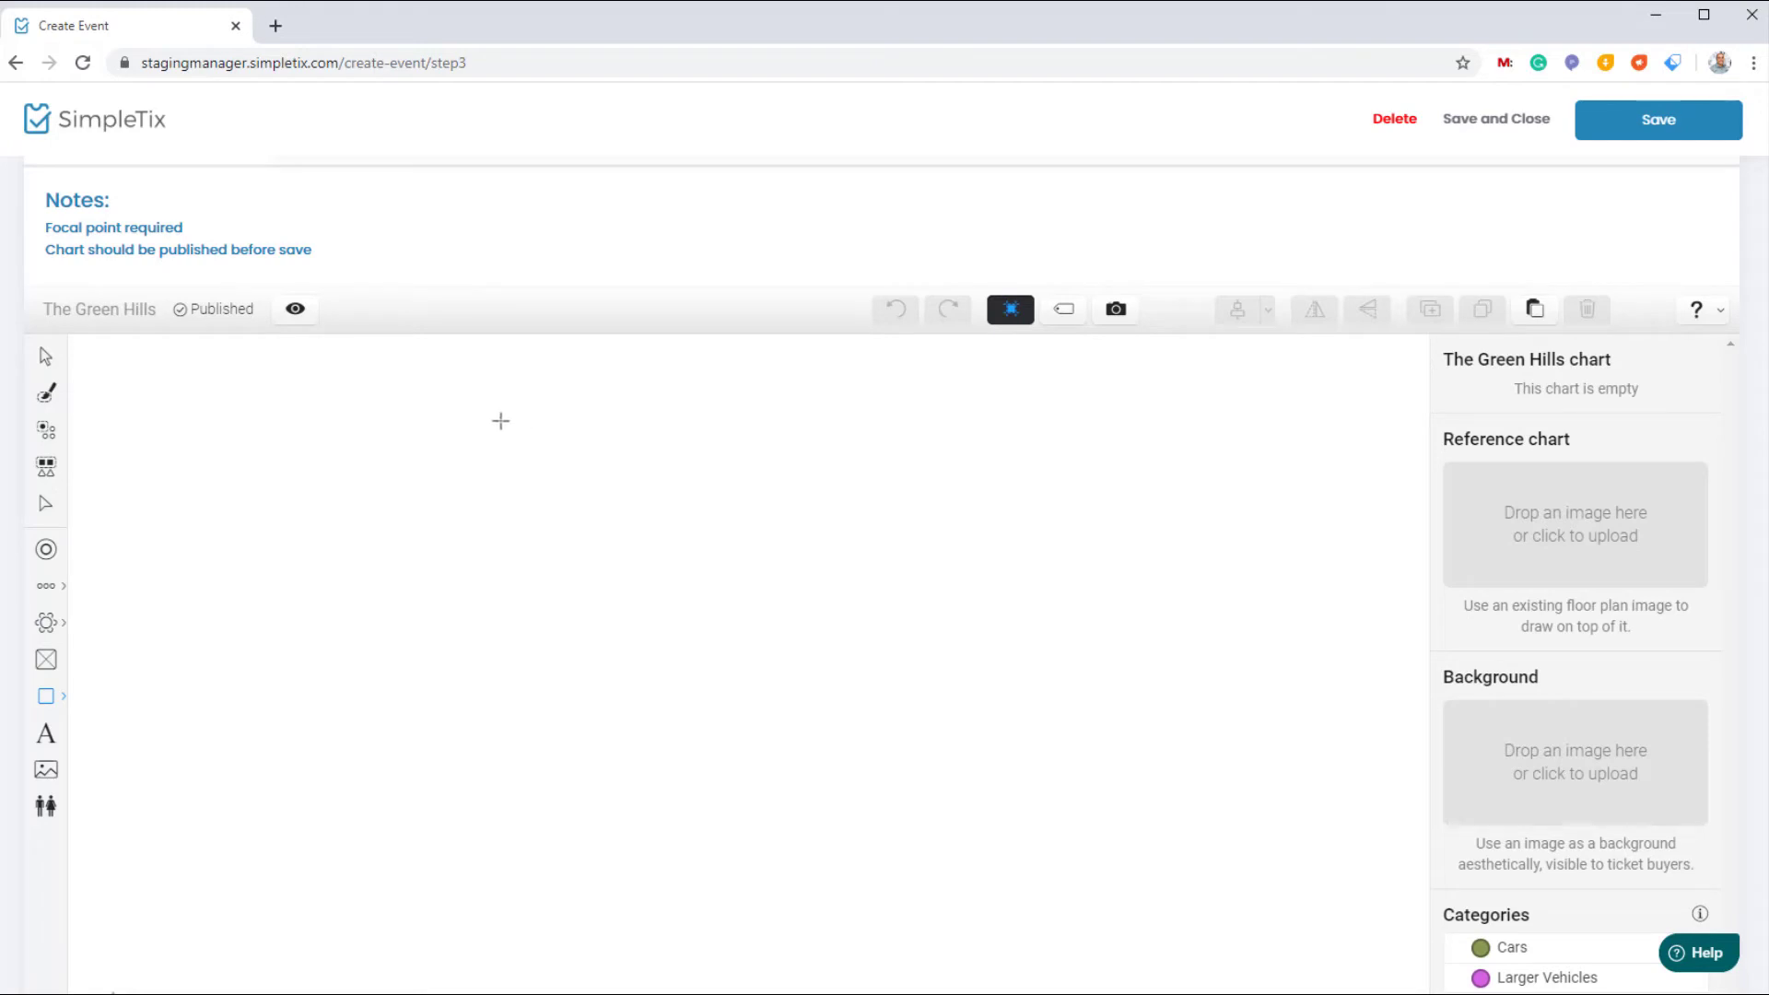
drag(497, 419, 1041, 472)
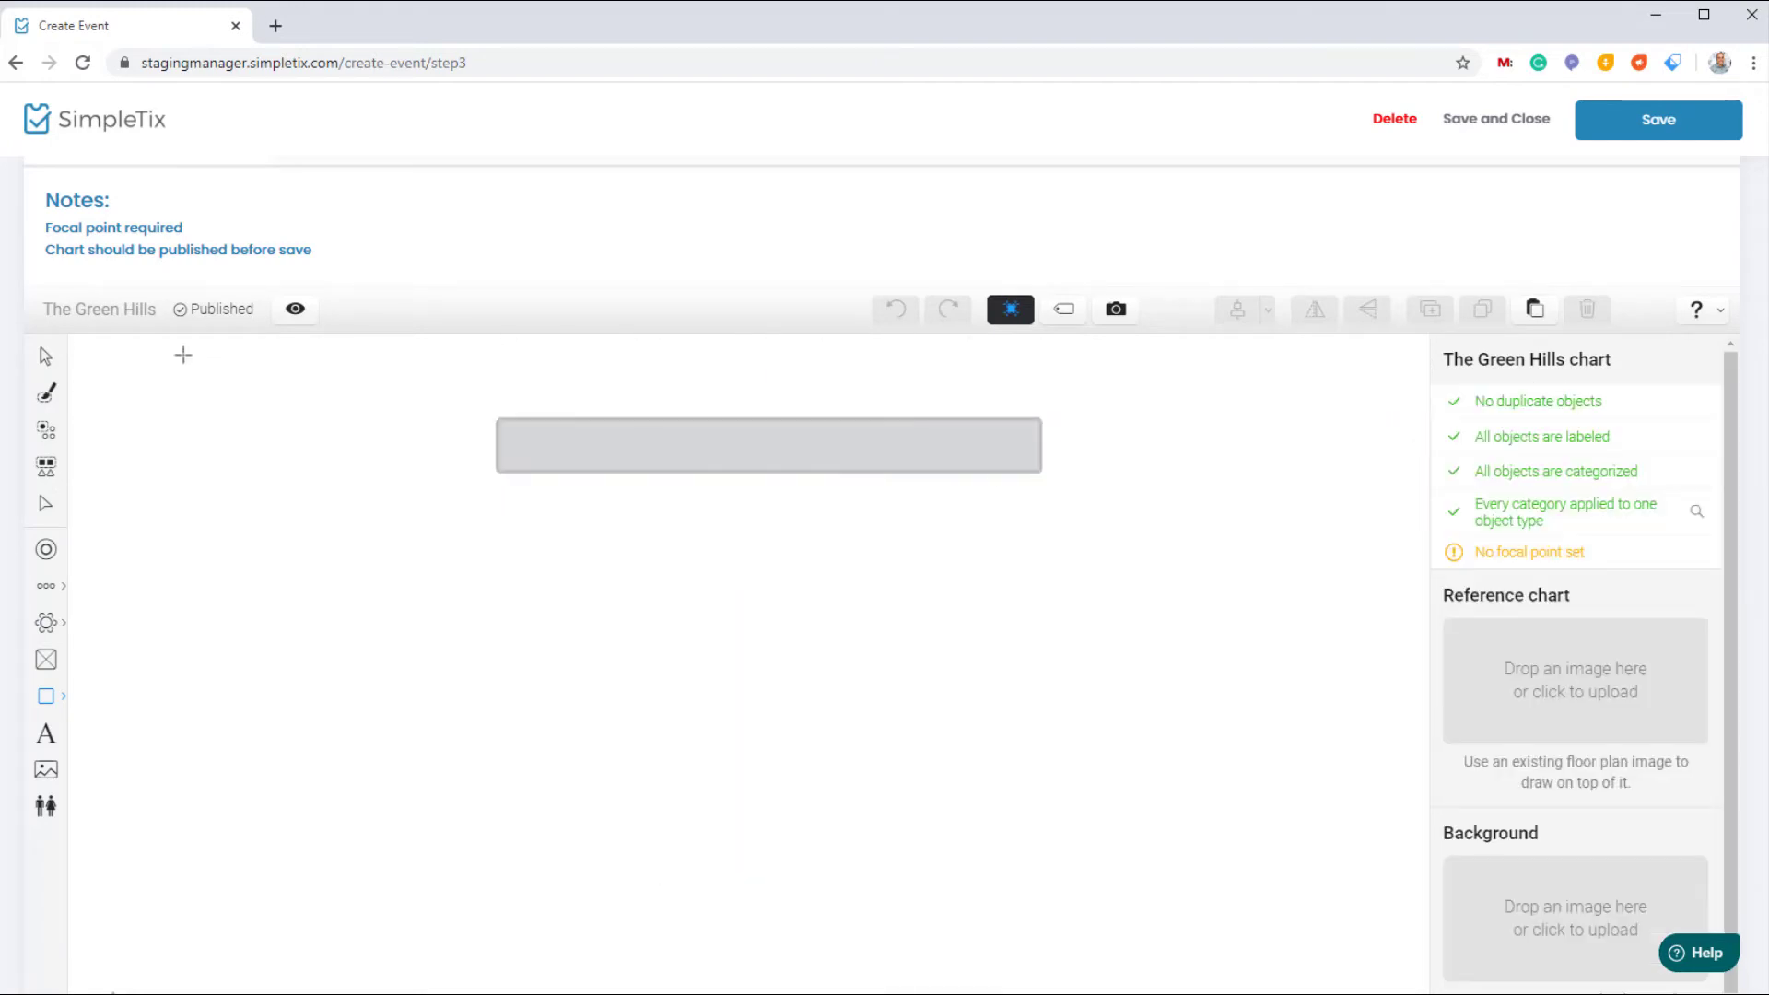
- Caption the rectangle "Movie Screen" and shift it slightly left and up on the chart
click(46, 357)
click(616, 458)
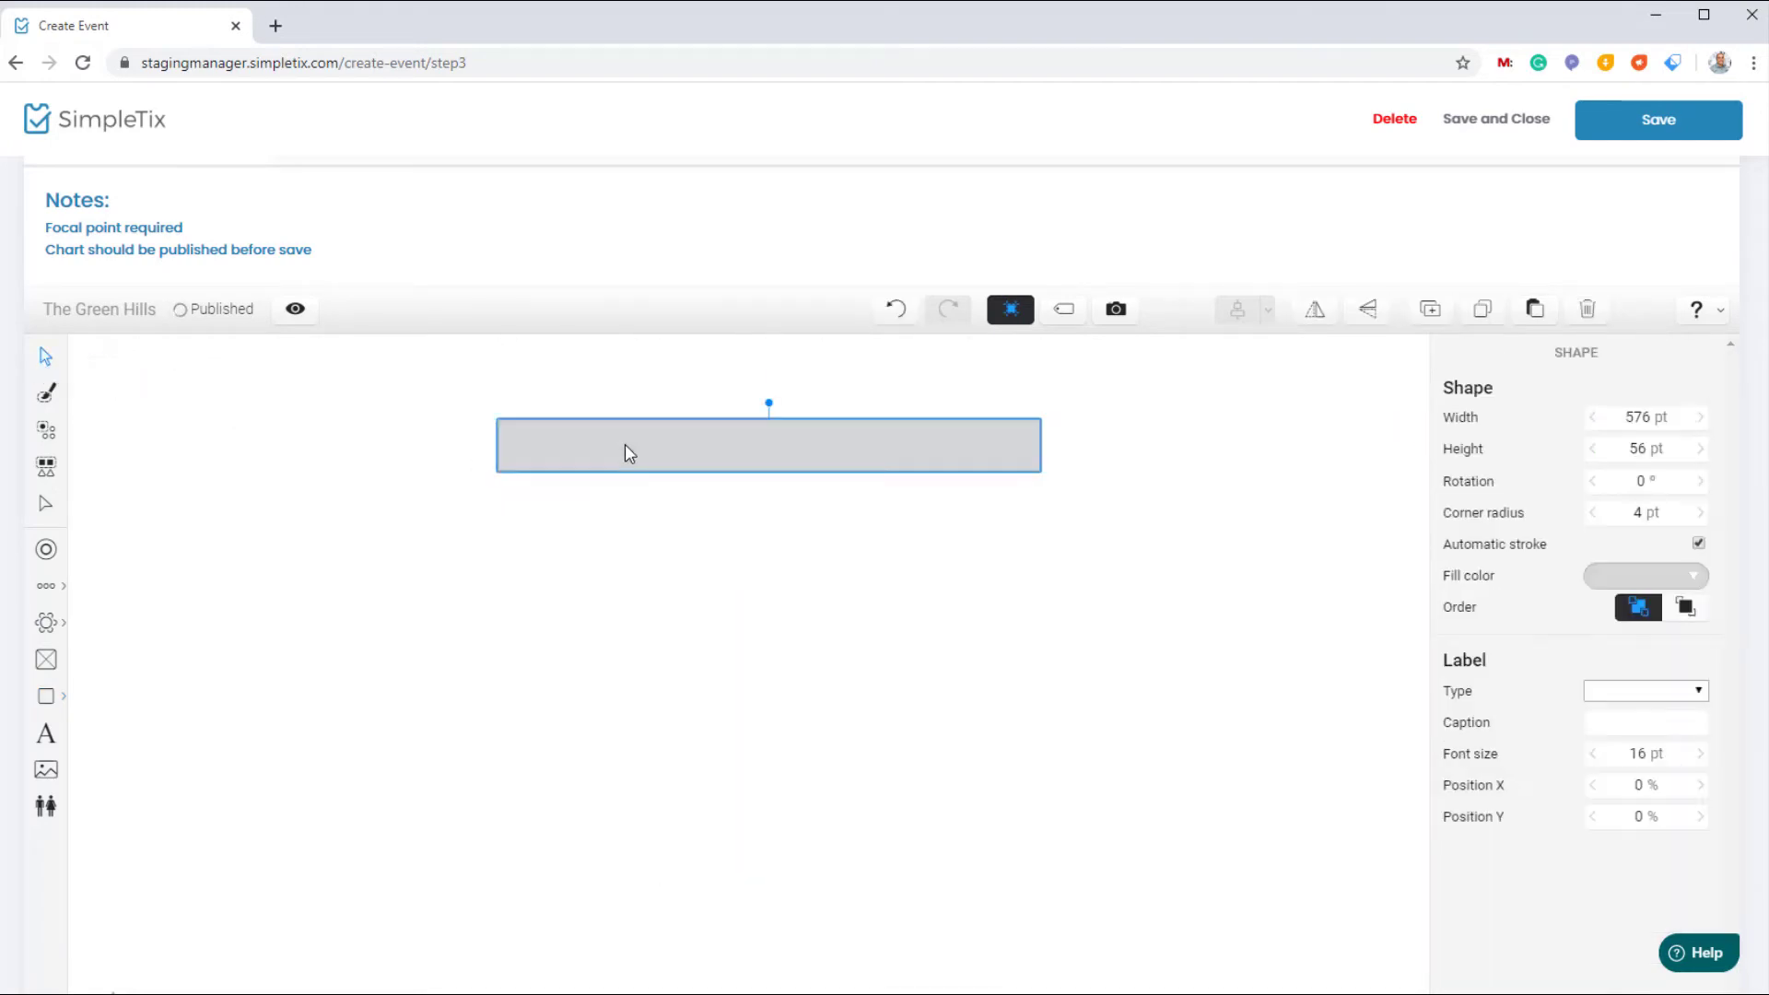
click(1615, 728)
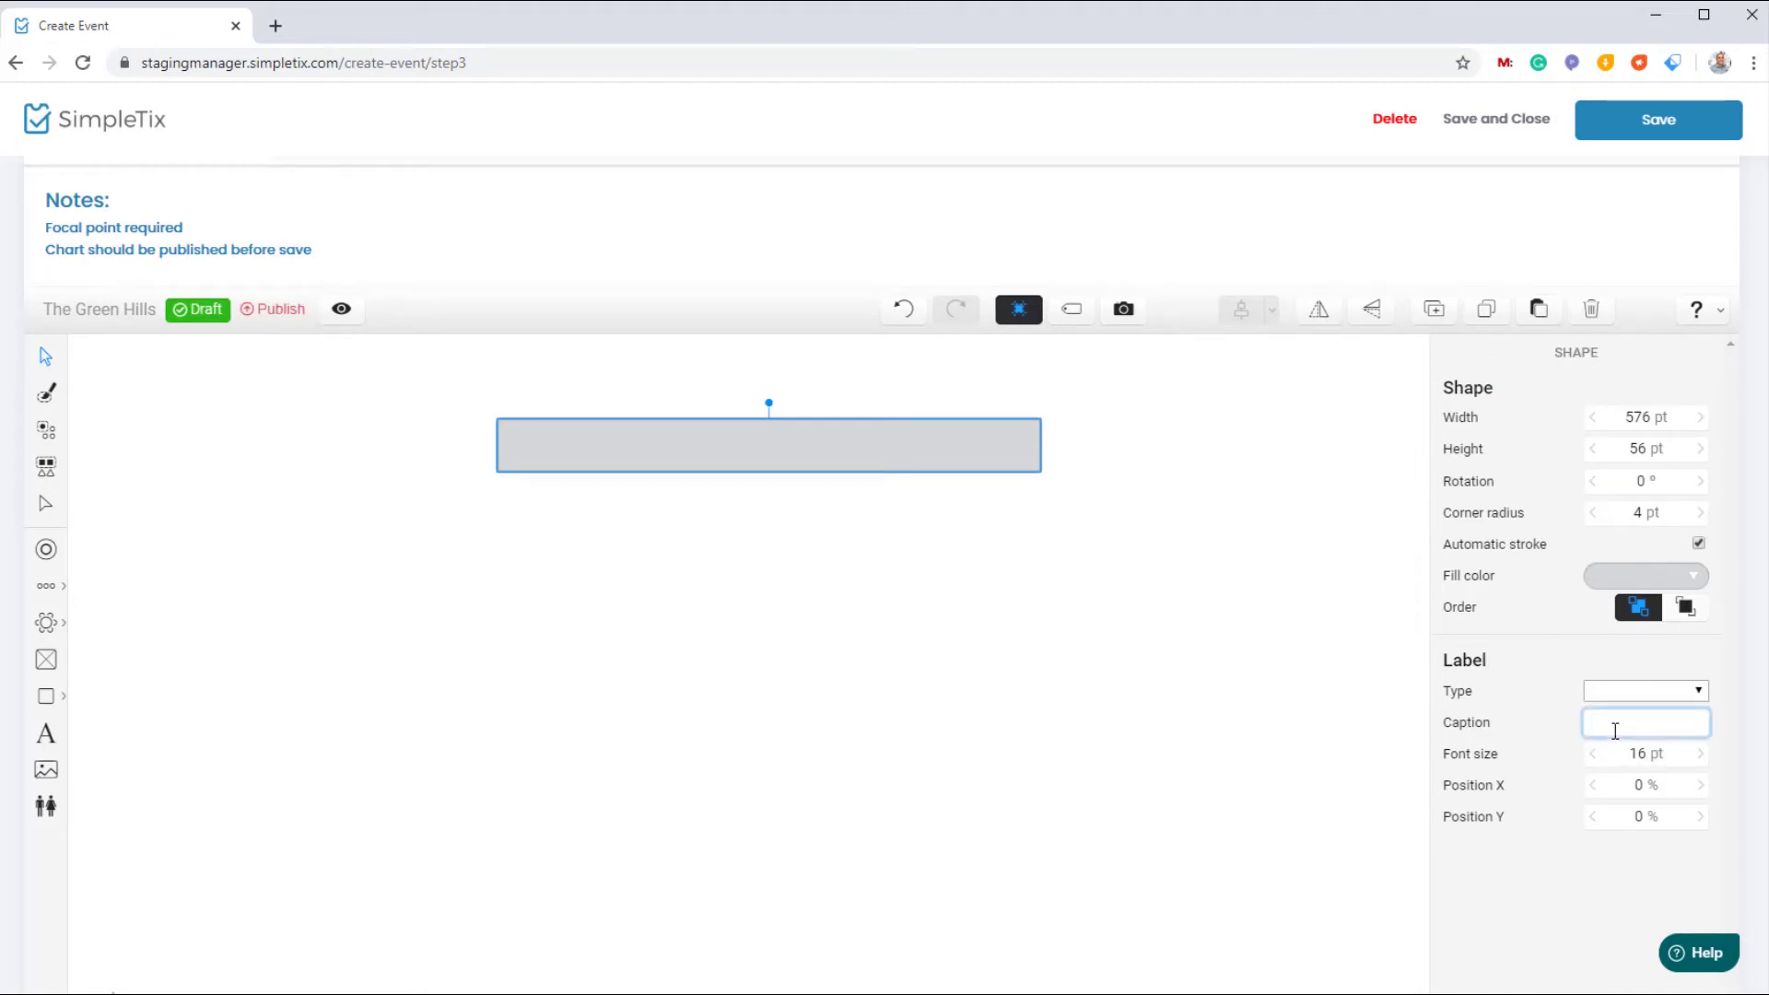
text(Movie Screen)
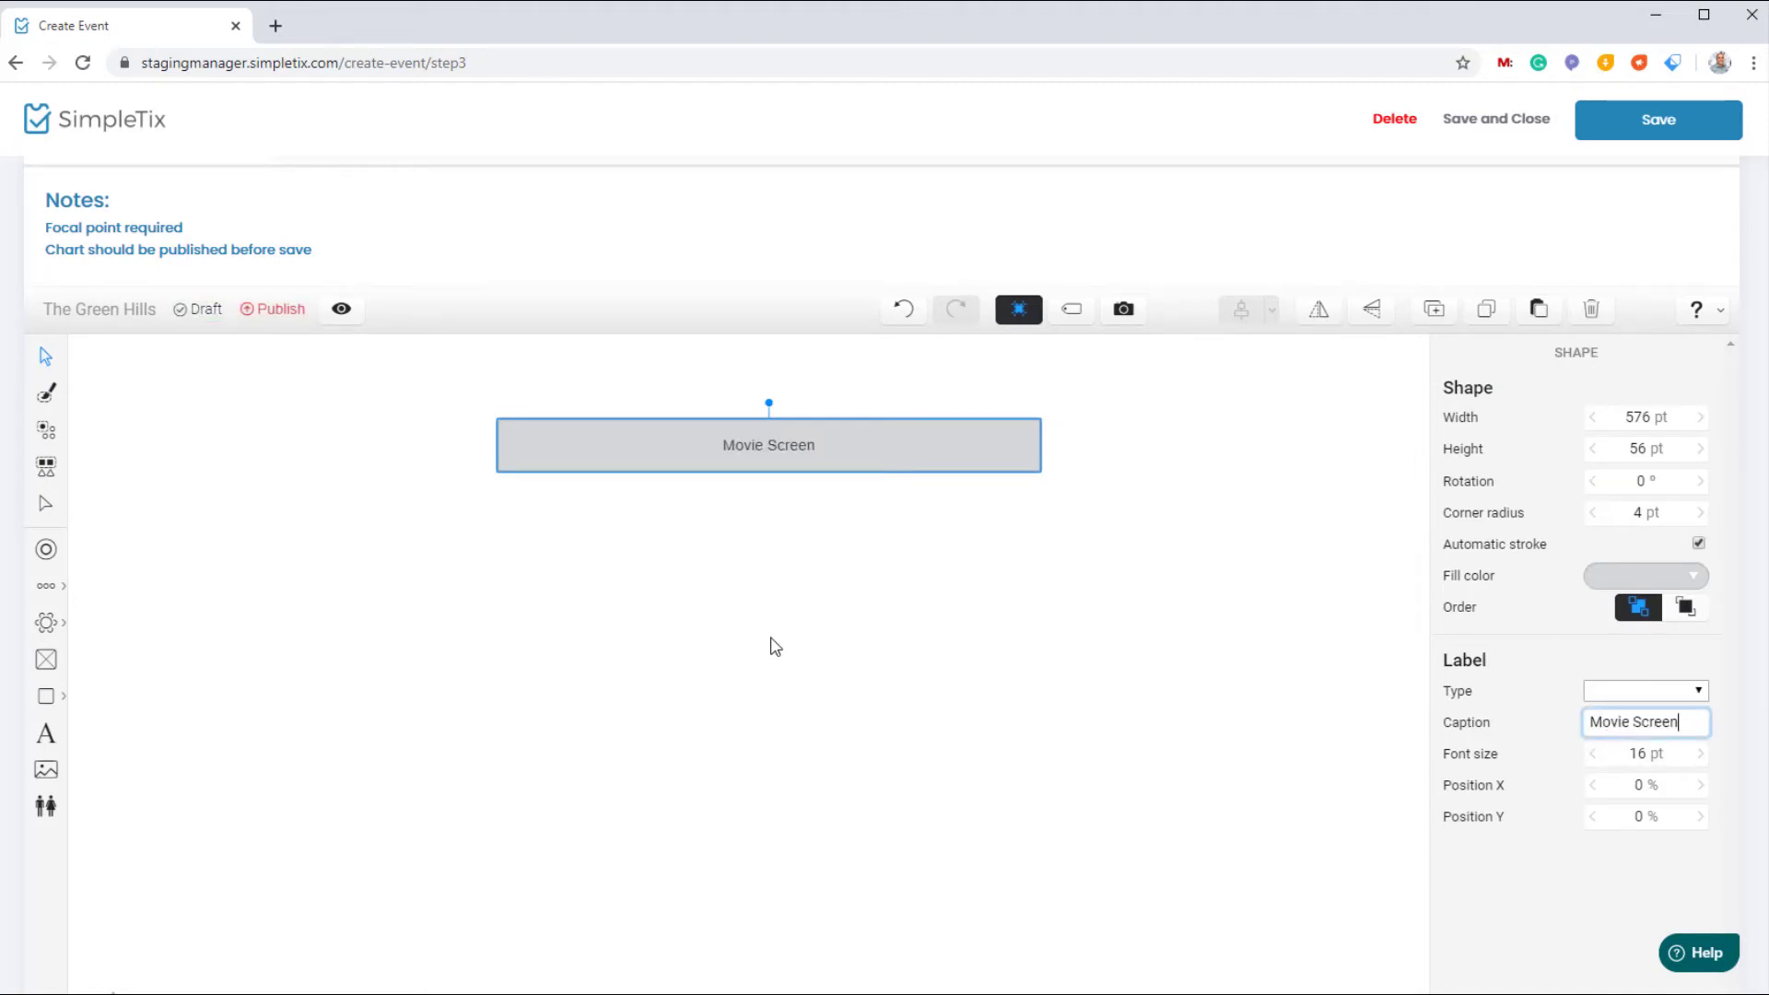
click(774, 647)
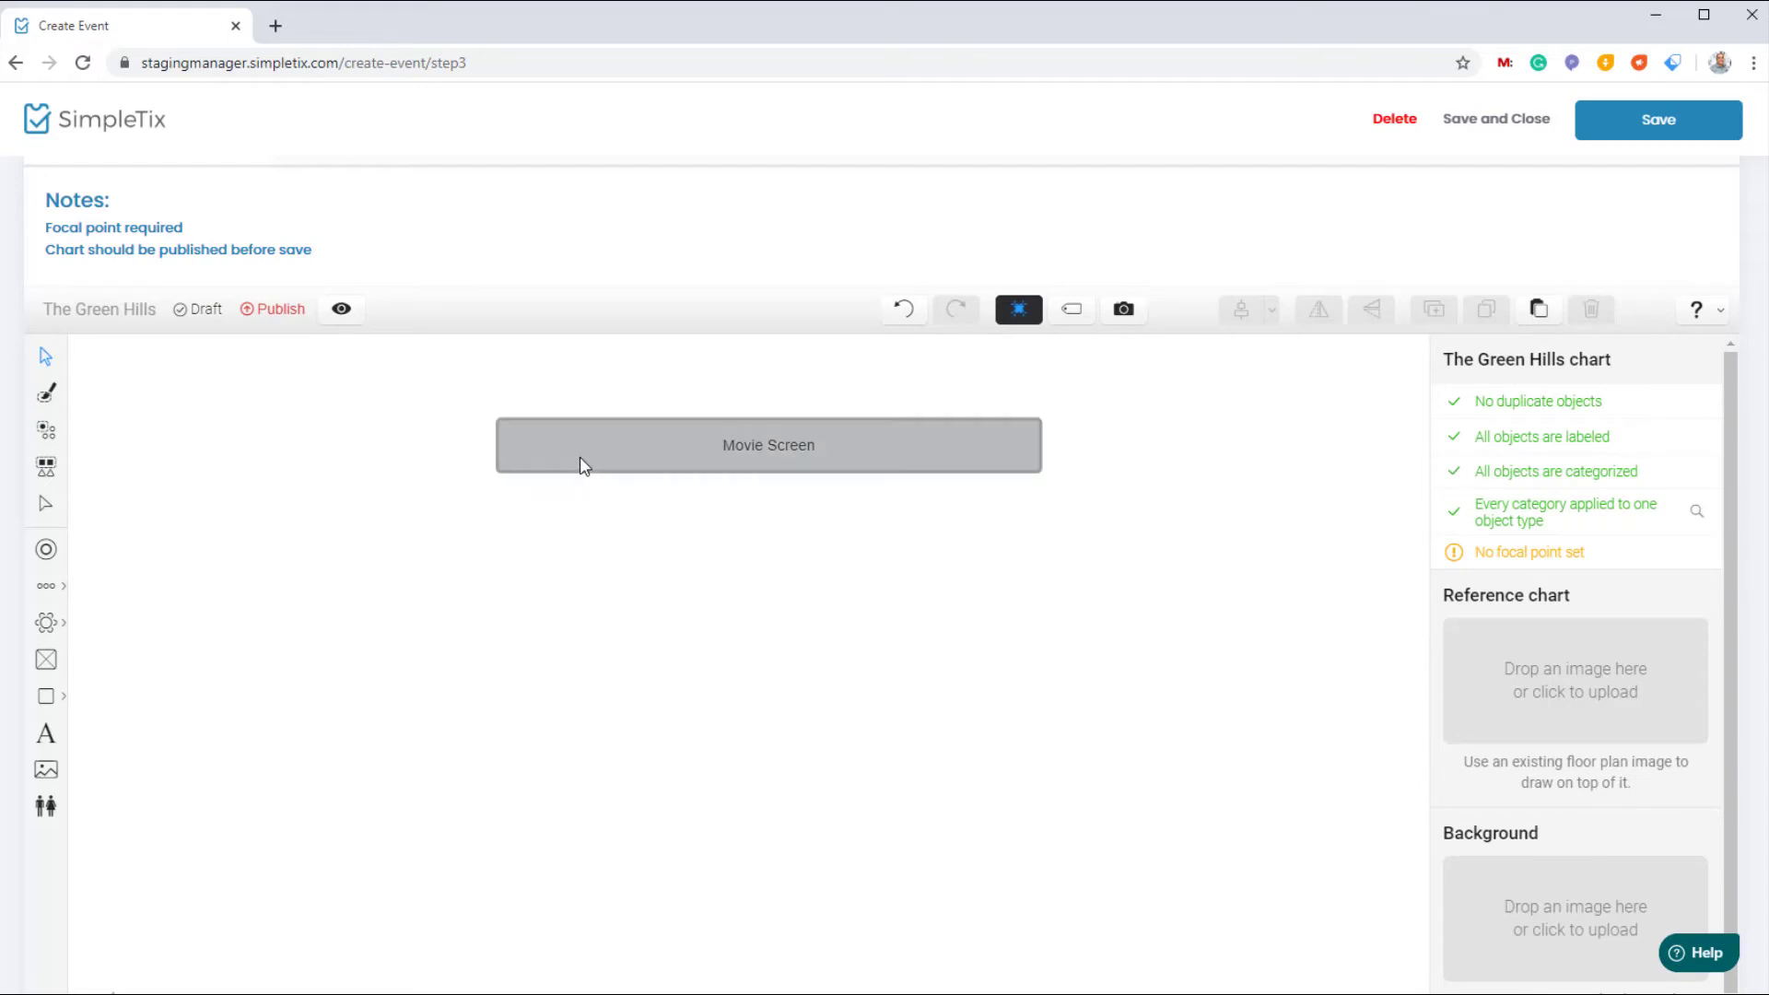
drag(580, 459, 542, 451)
- Fill the Movie Screen shape with dark gray #3D4246 and set its label font size to 34 pt
click(541, 440)
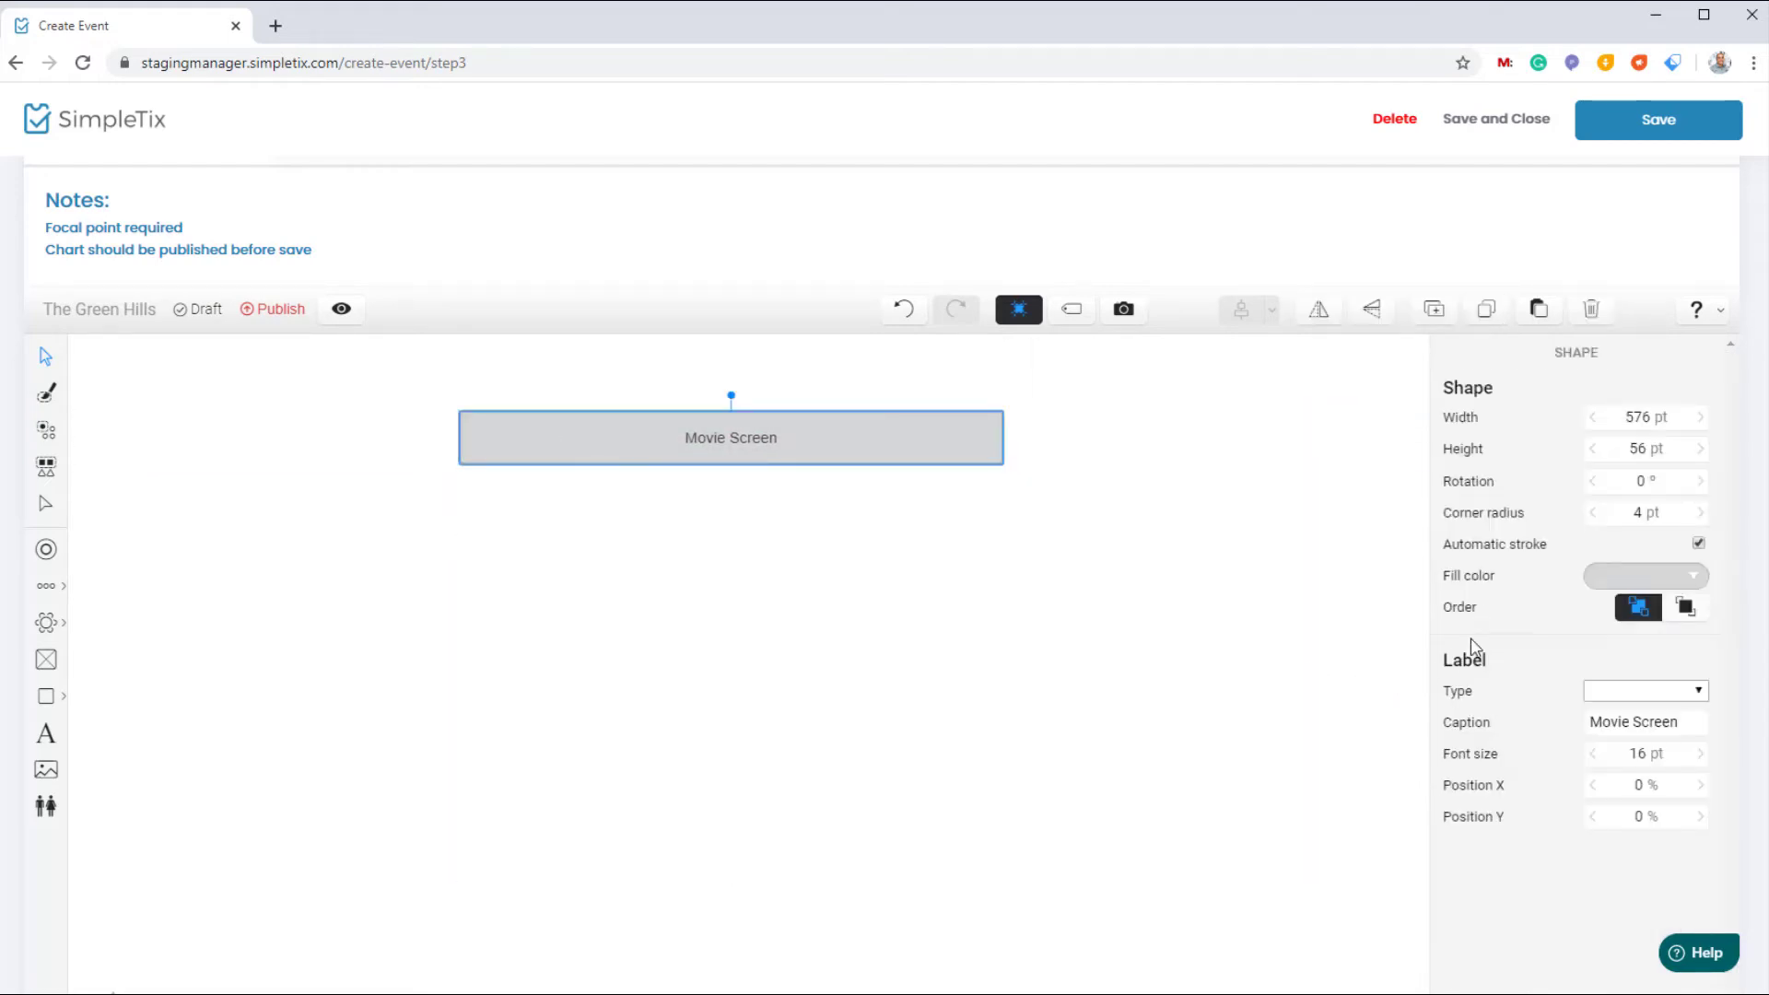
click(1635, 578)
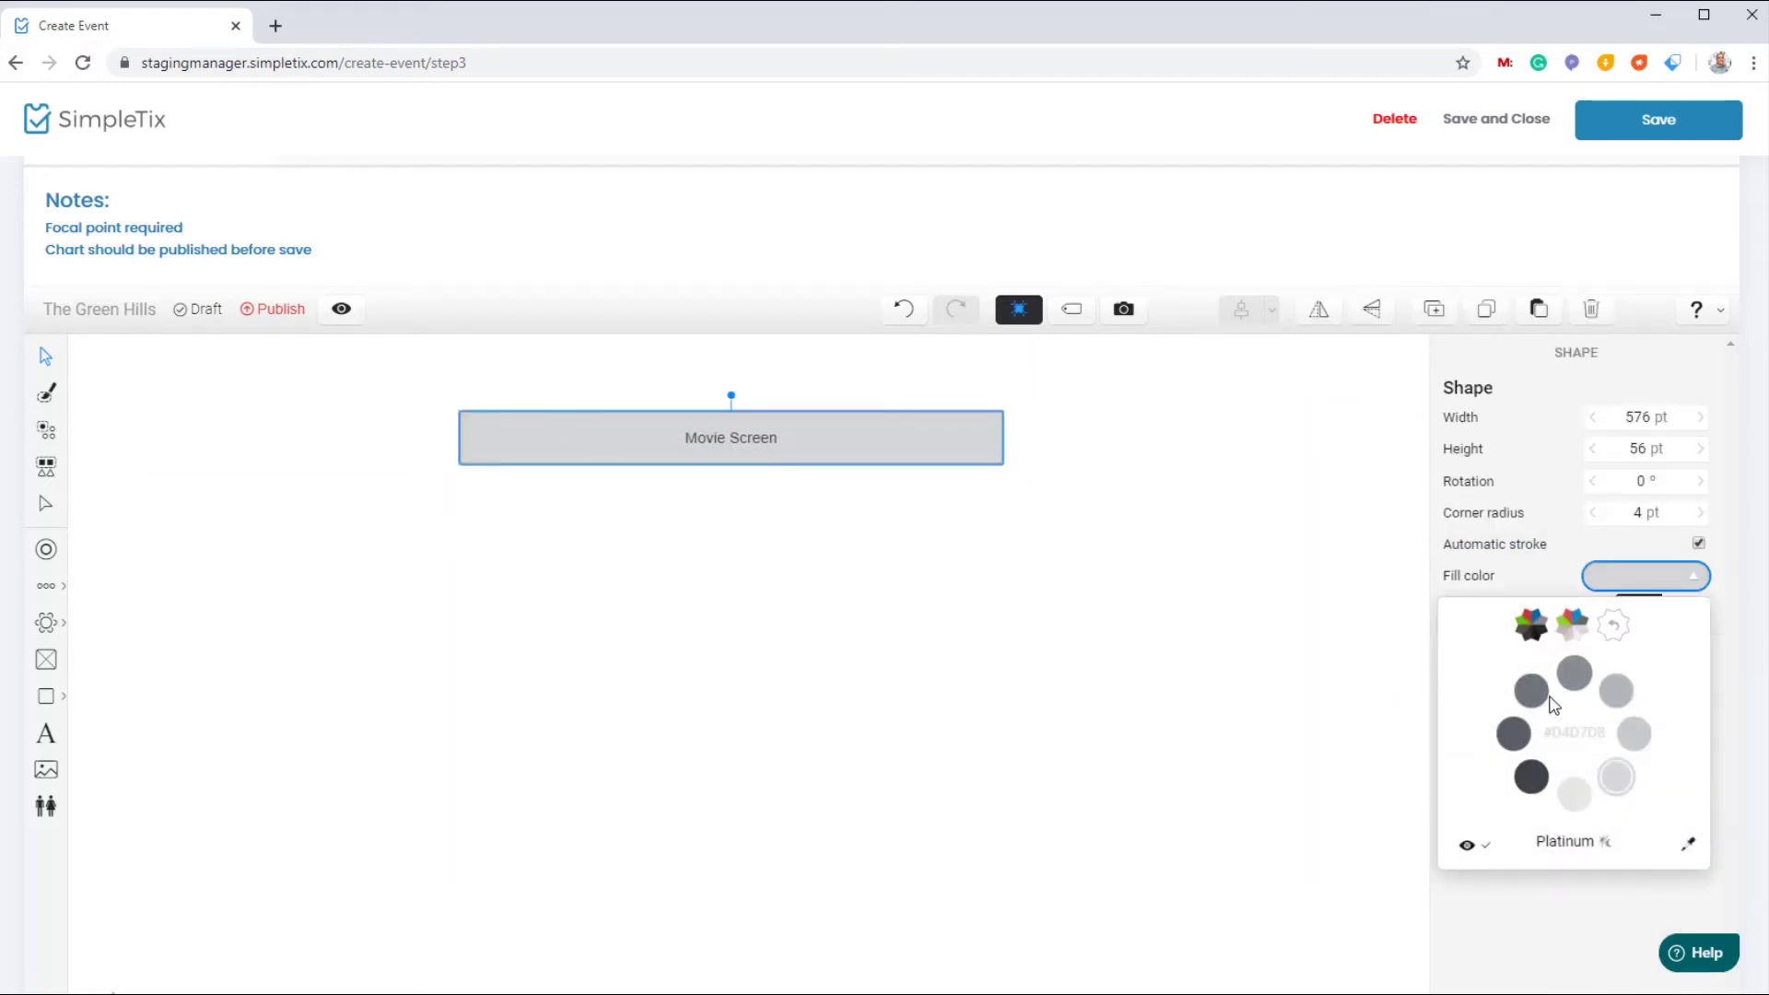
click(1521, 779)
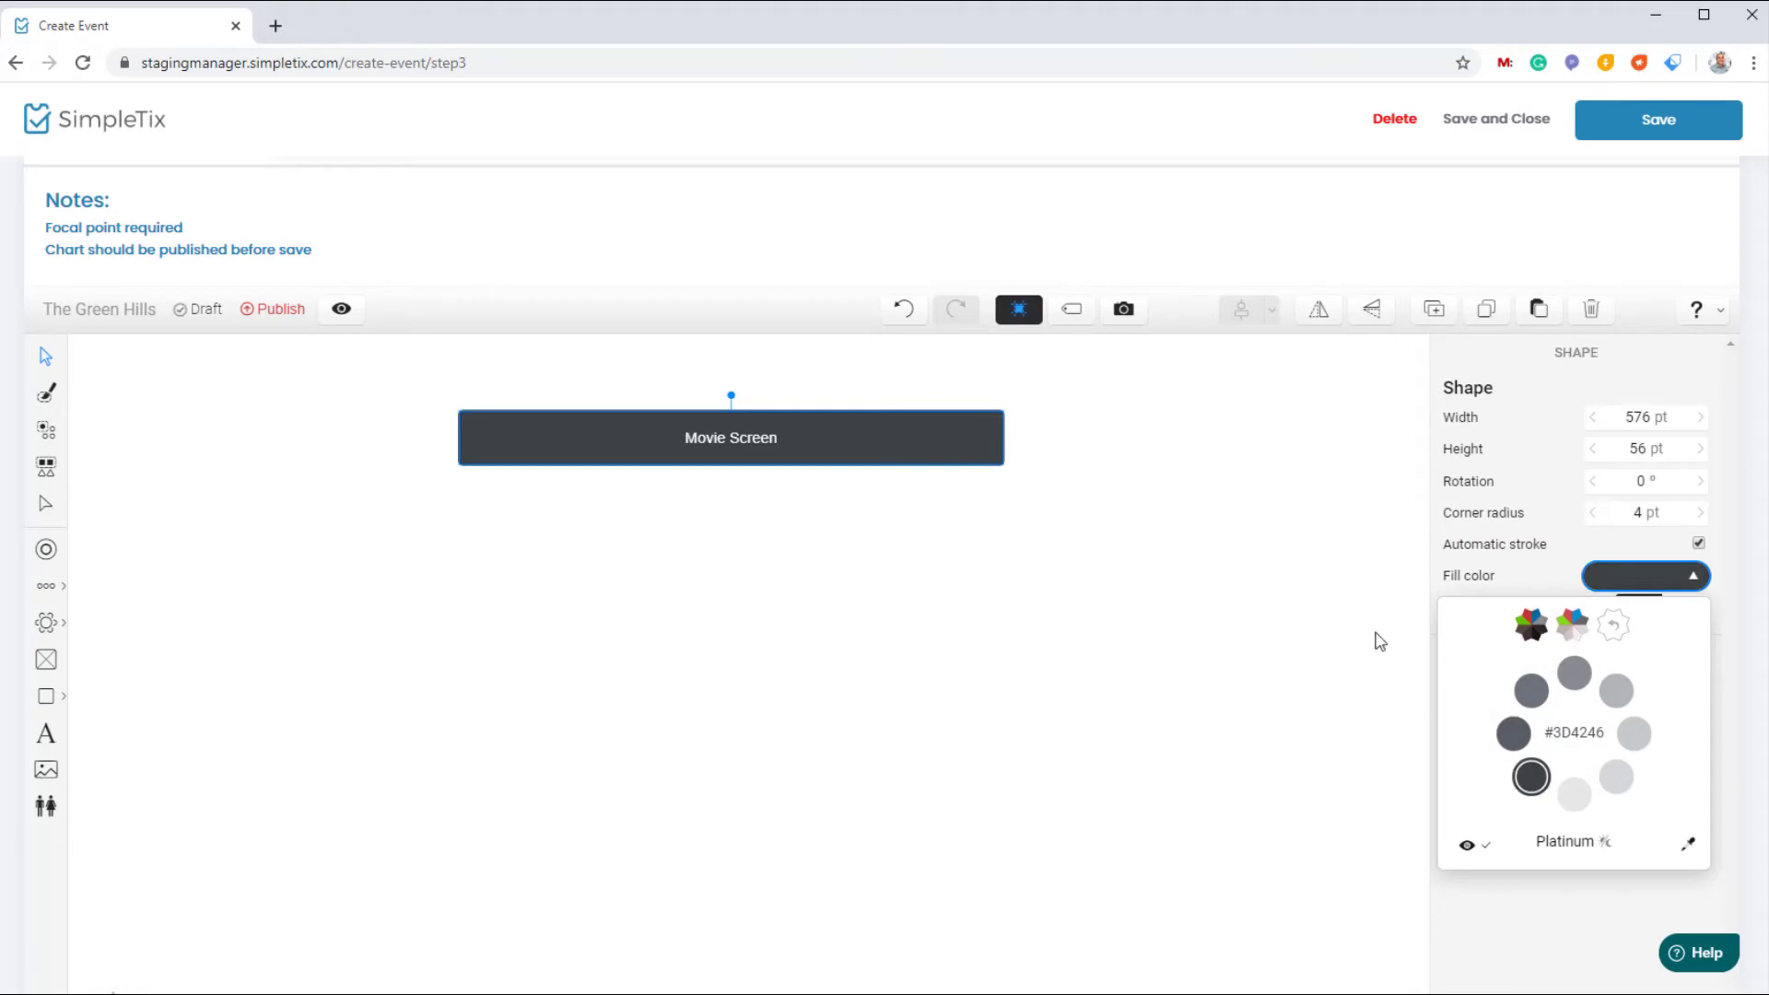
click(1189, 616)
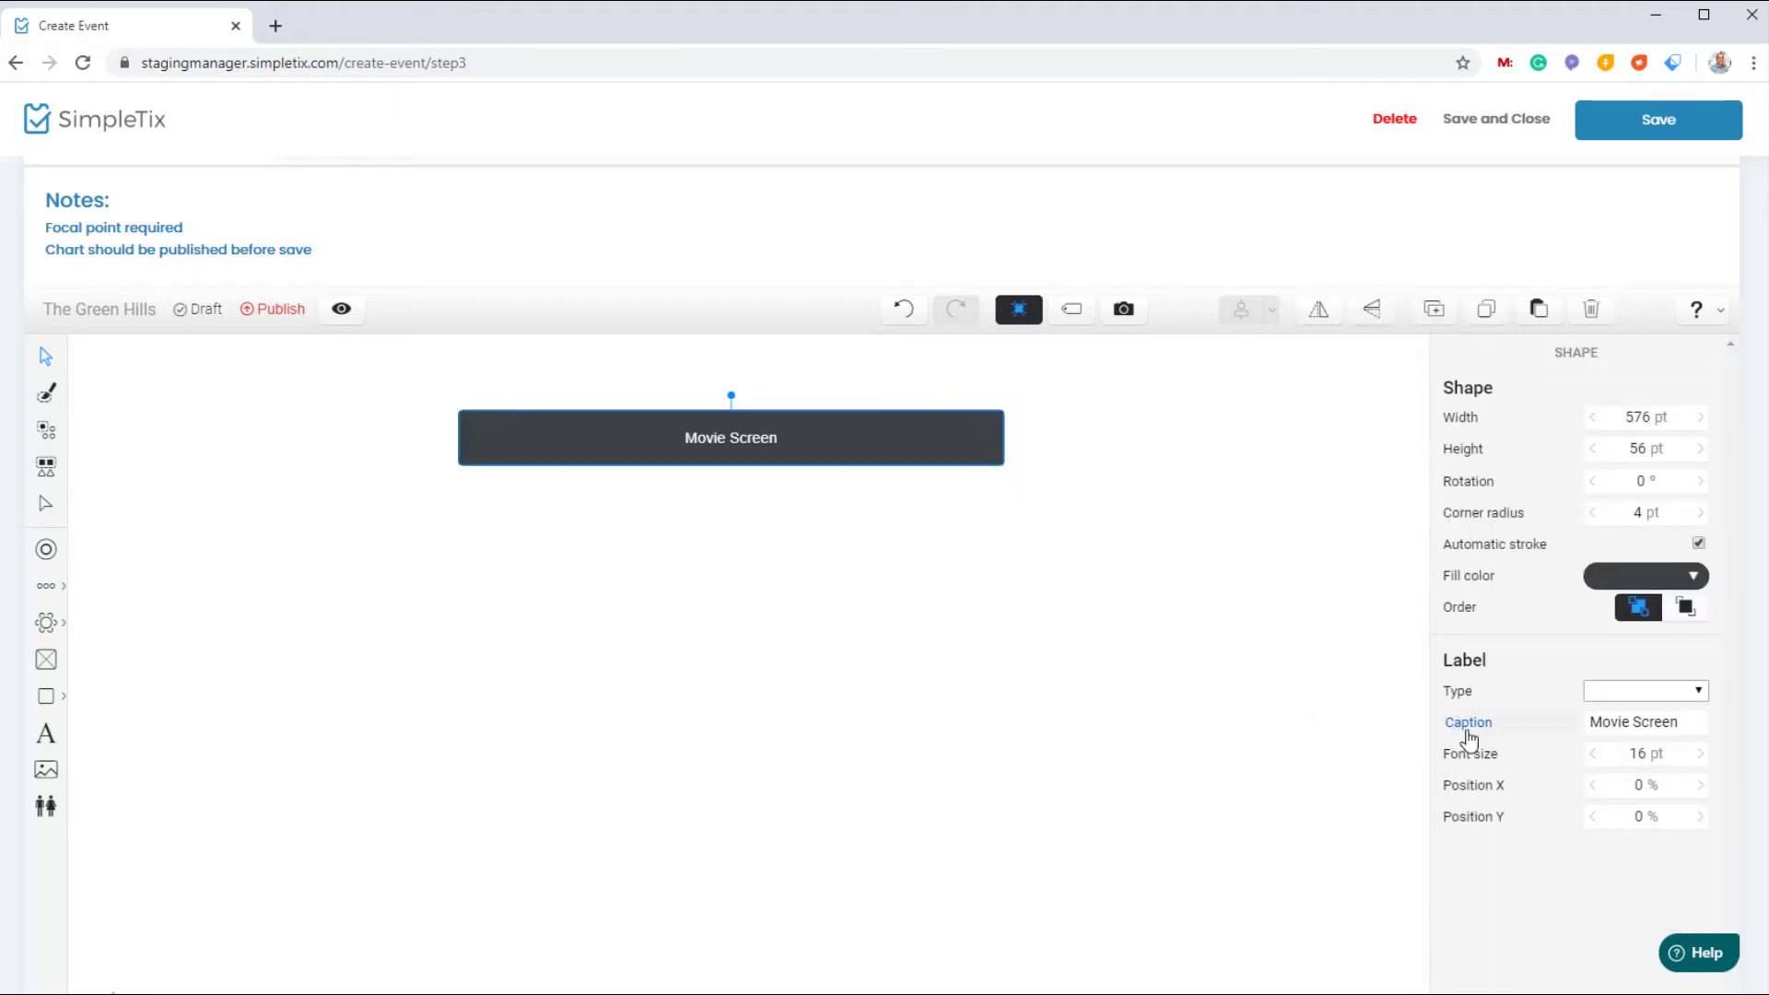
drag(1639, 754, 1656, 754)
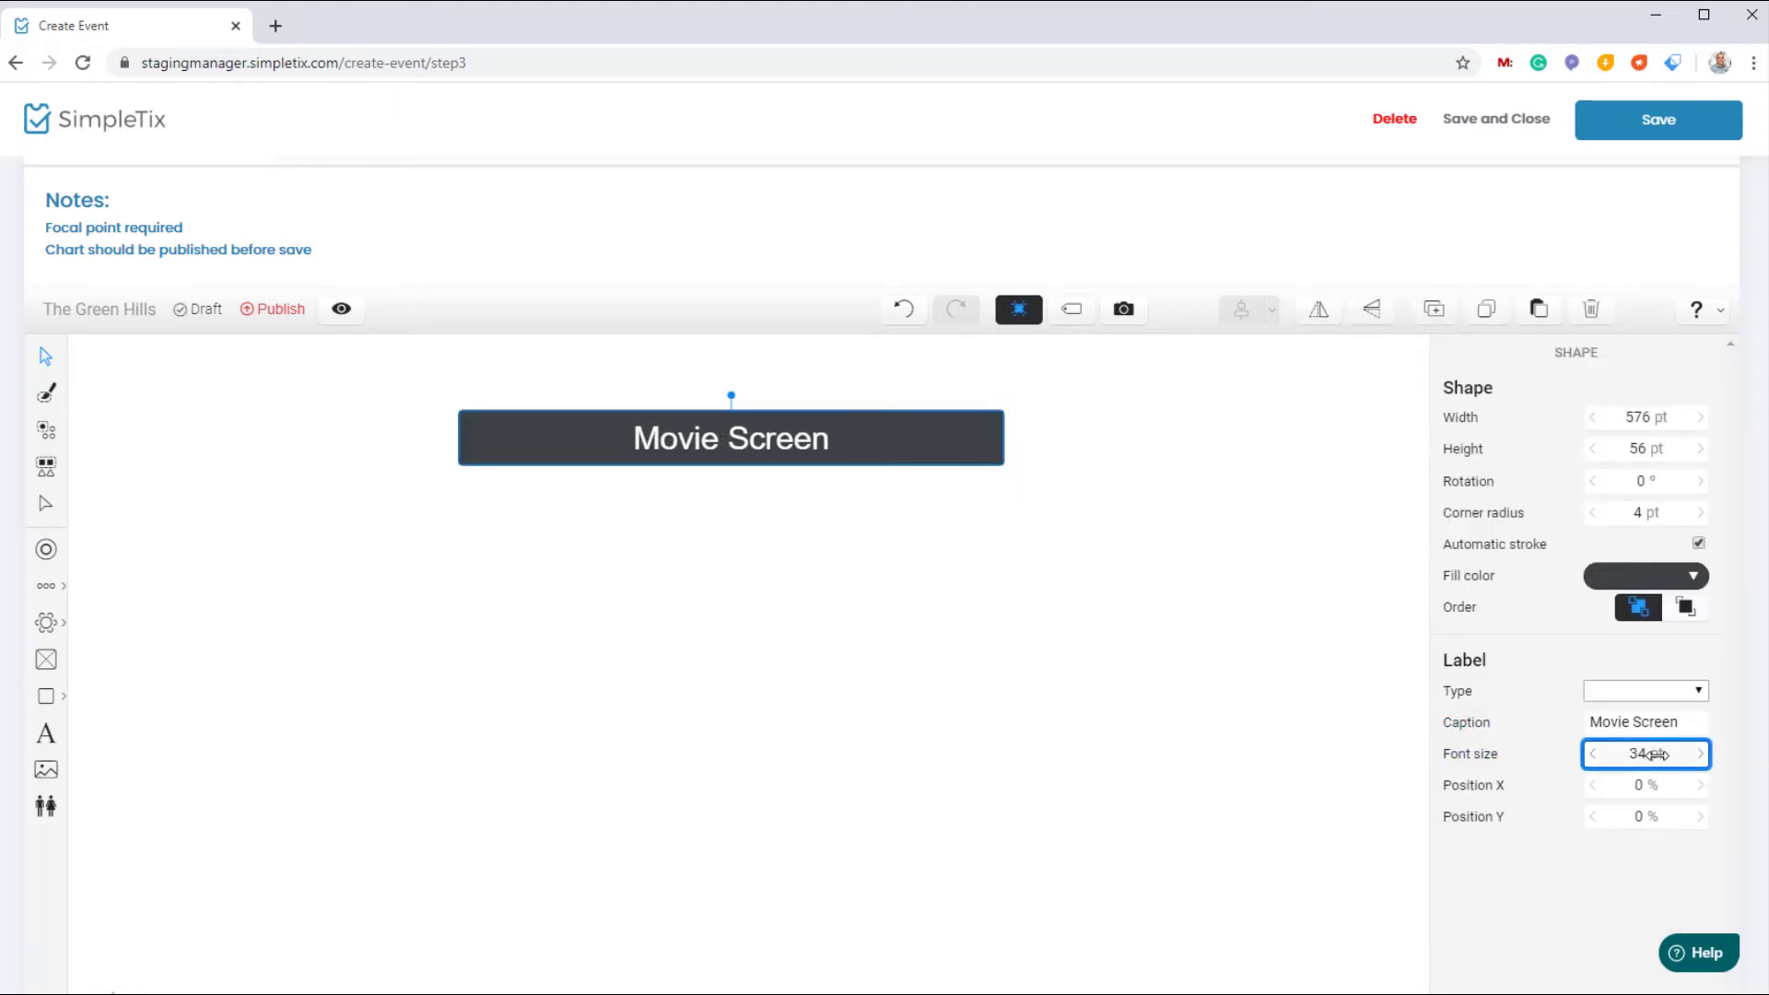
click(878, 728)
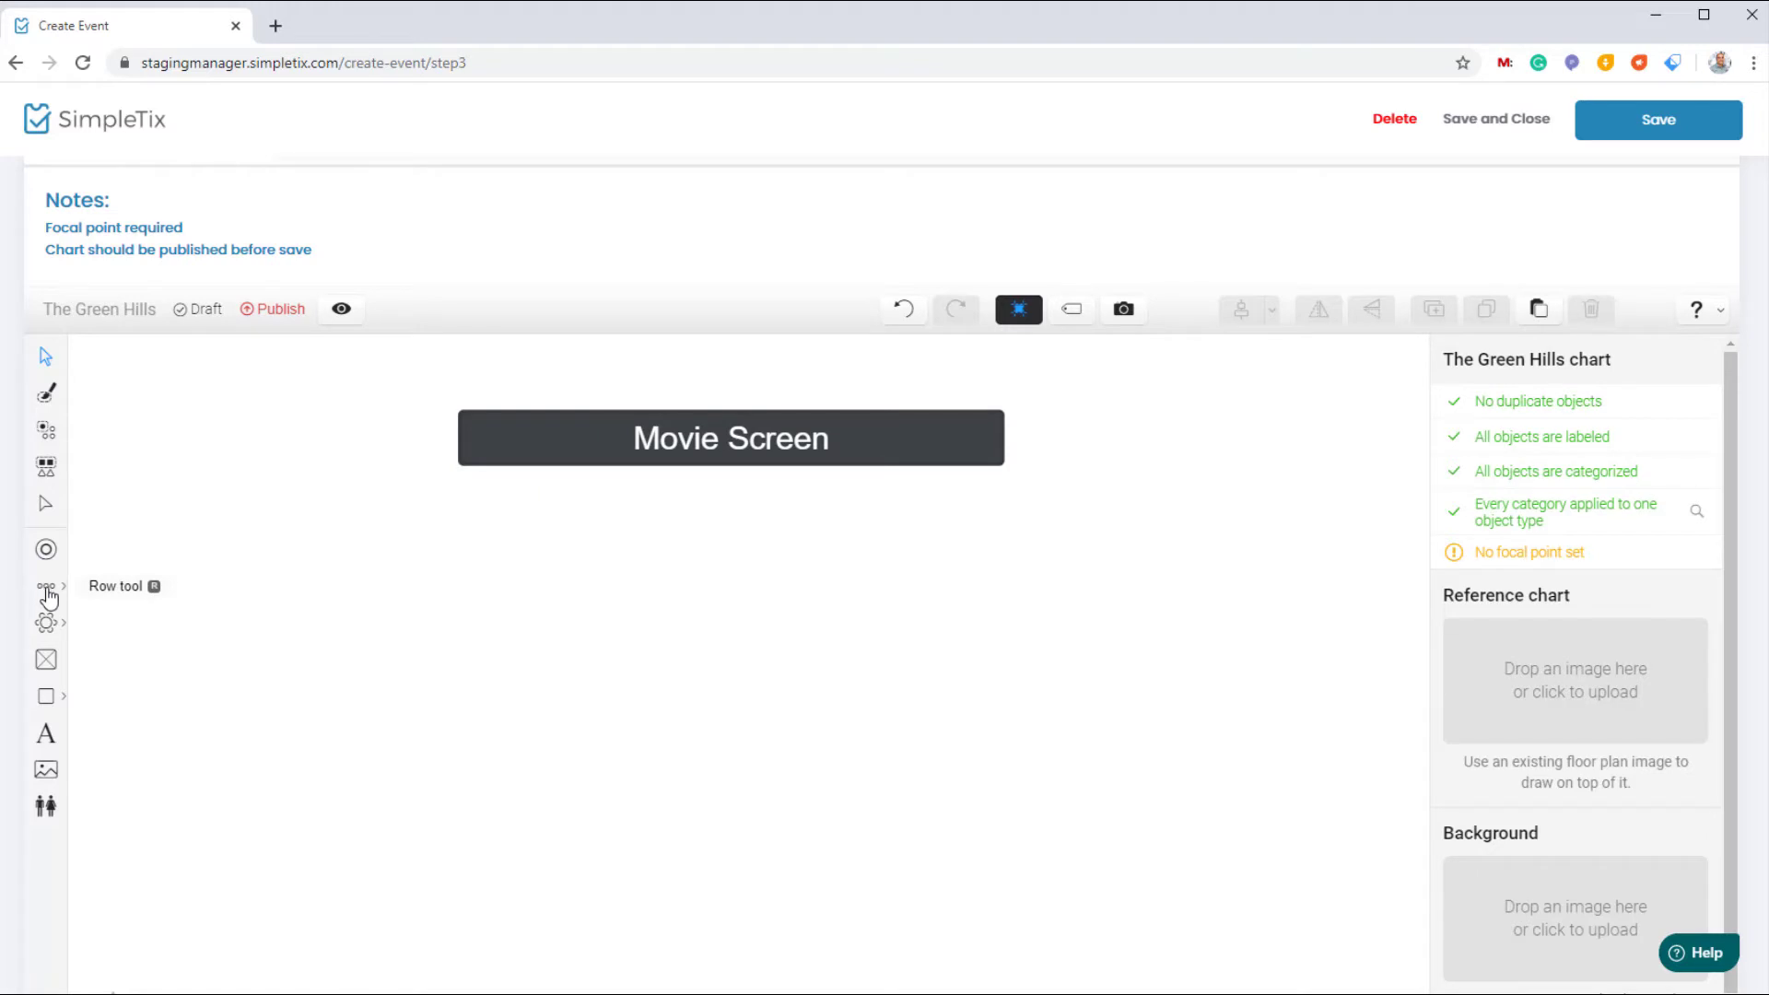
- Draw a block of 10 rows with 50 seats each below the movie screen using the Multiple rows tool
click(50, 597)
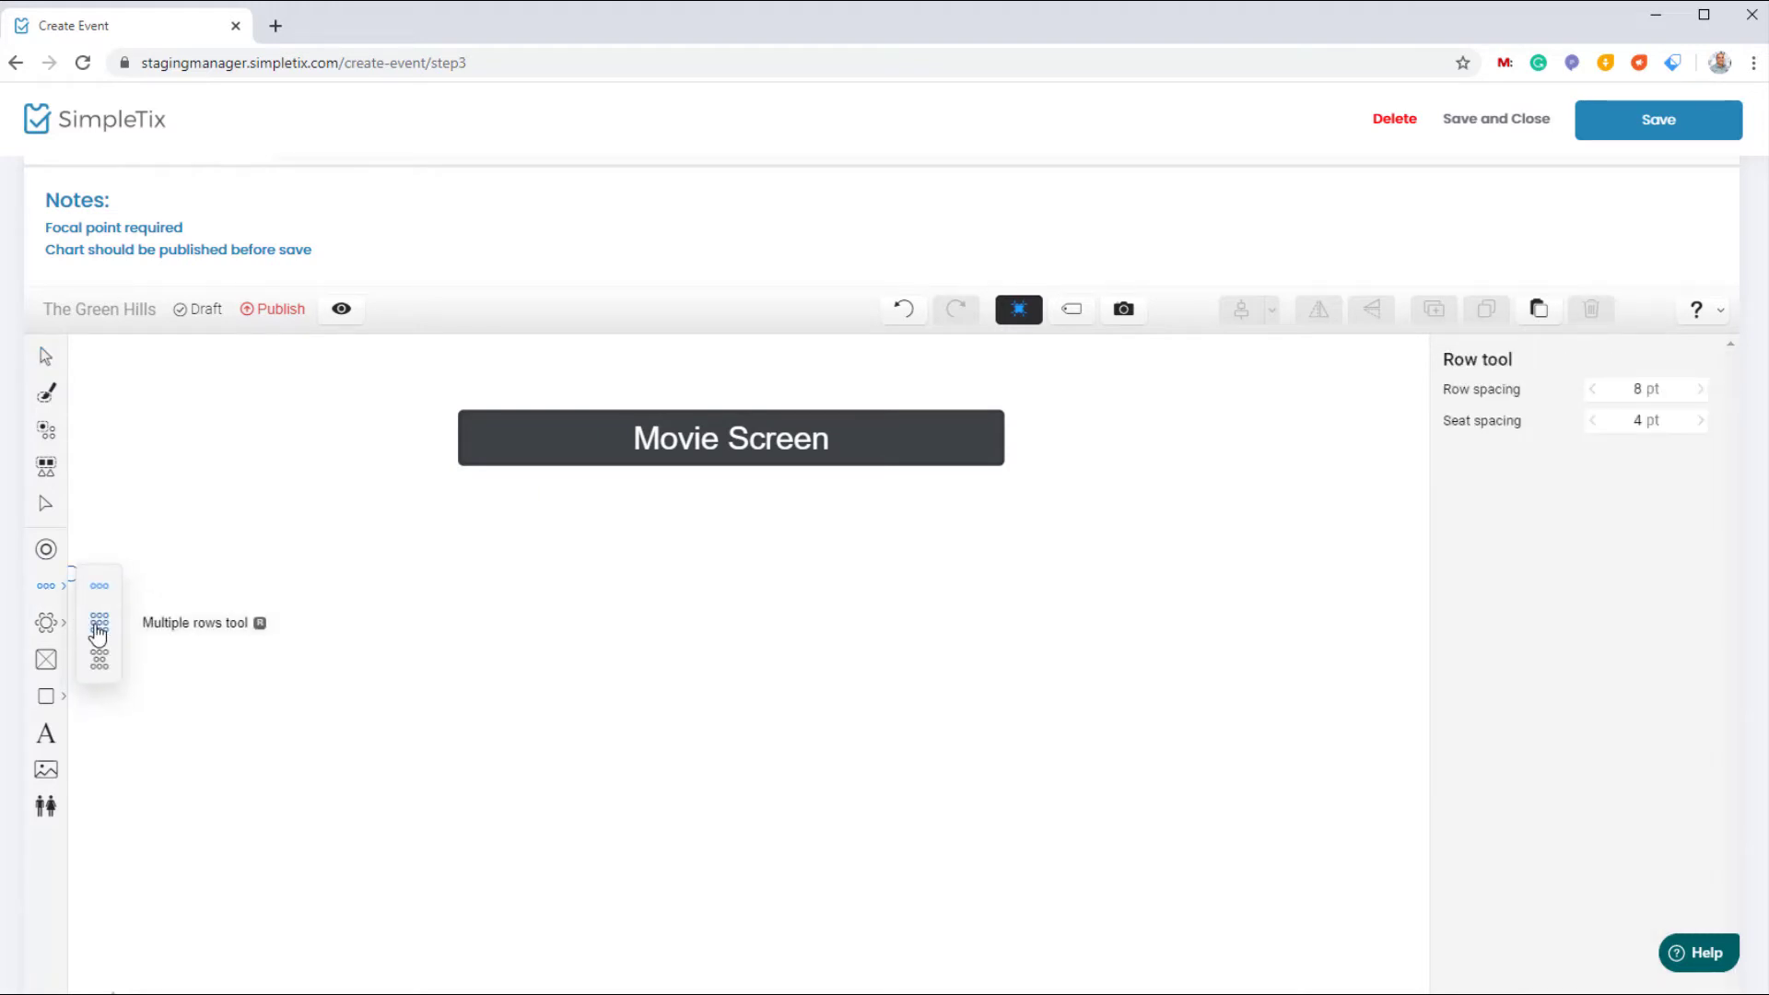
click(99, 626)
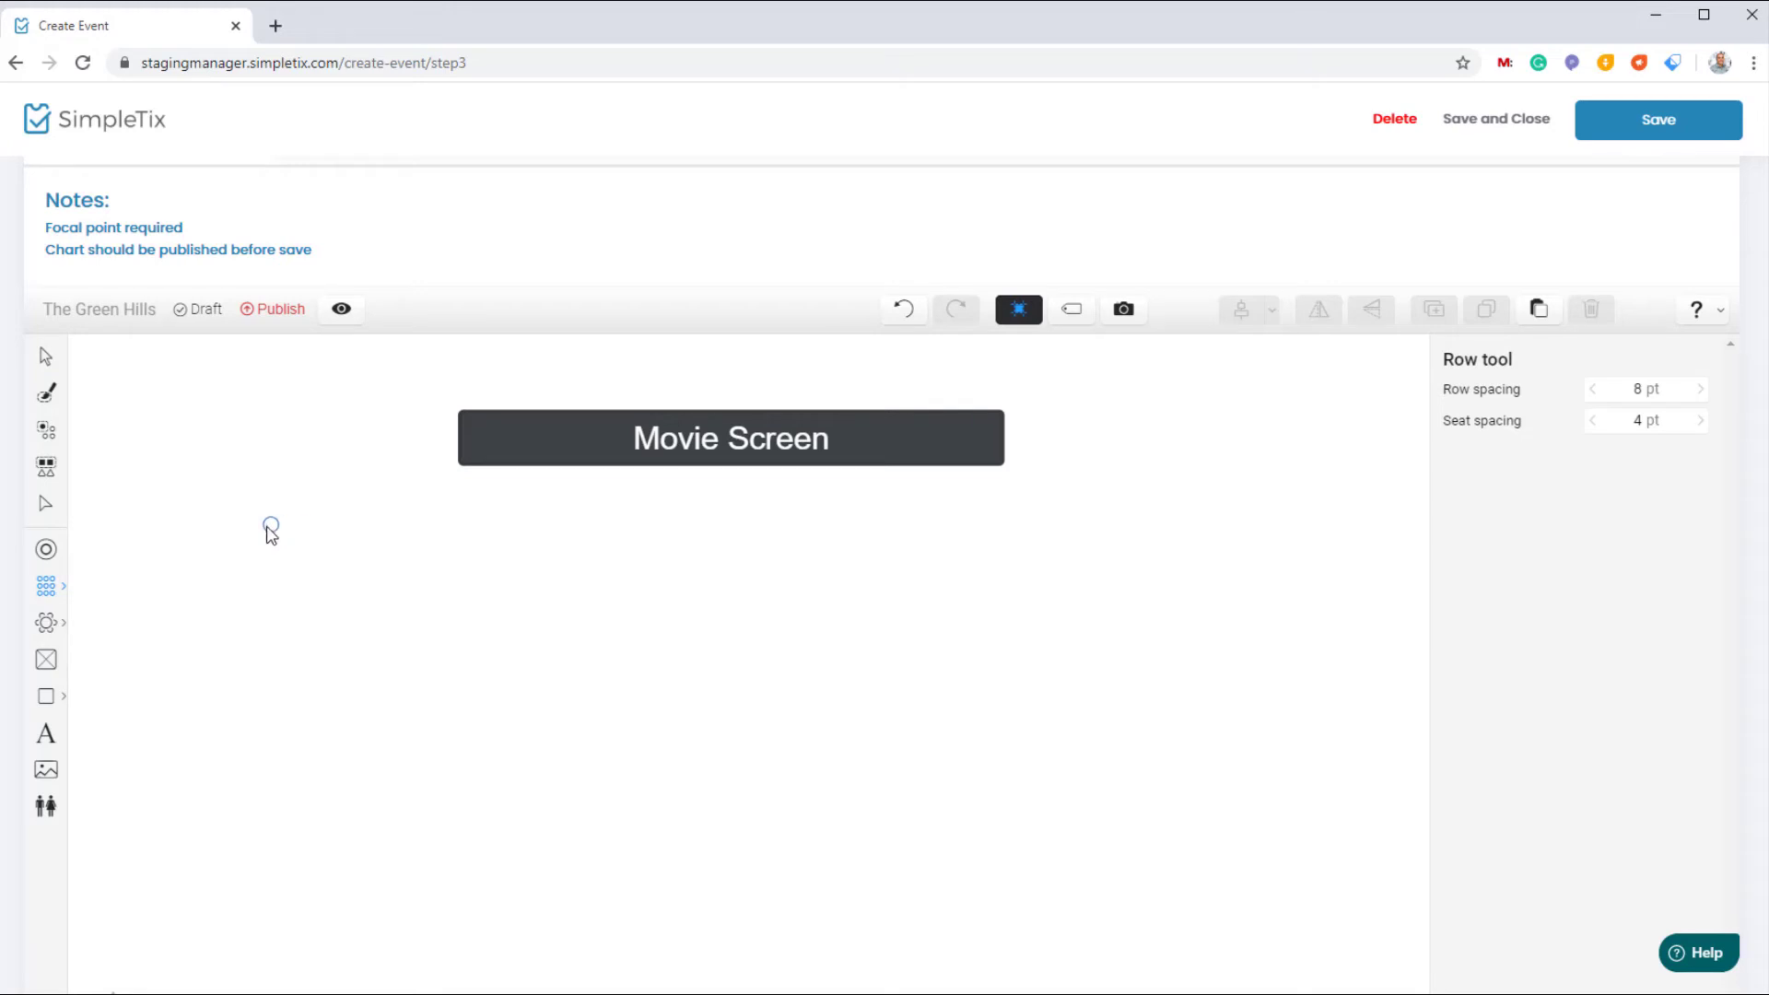
drag(270, 527, 1195, 731)
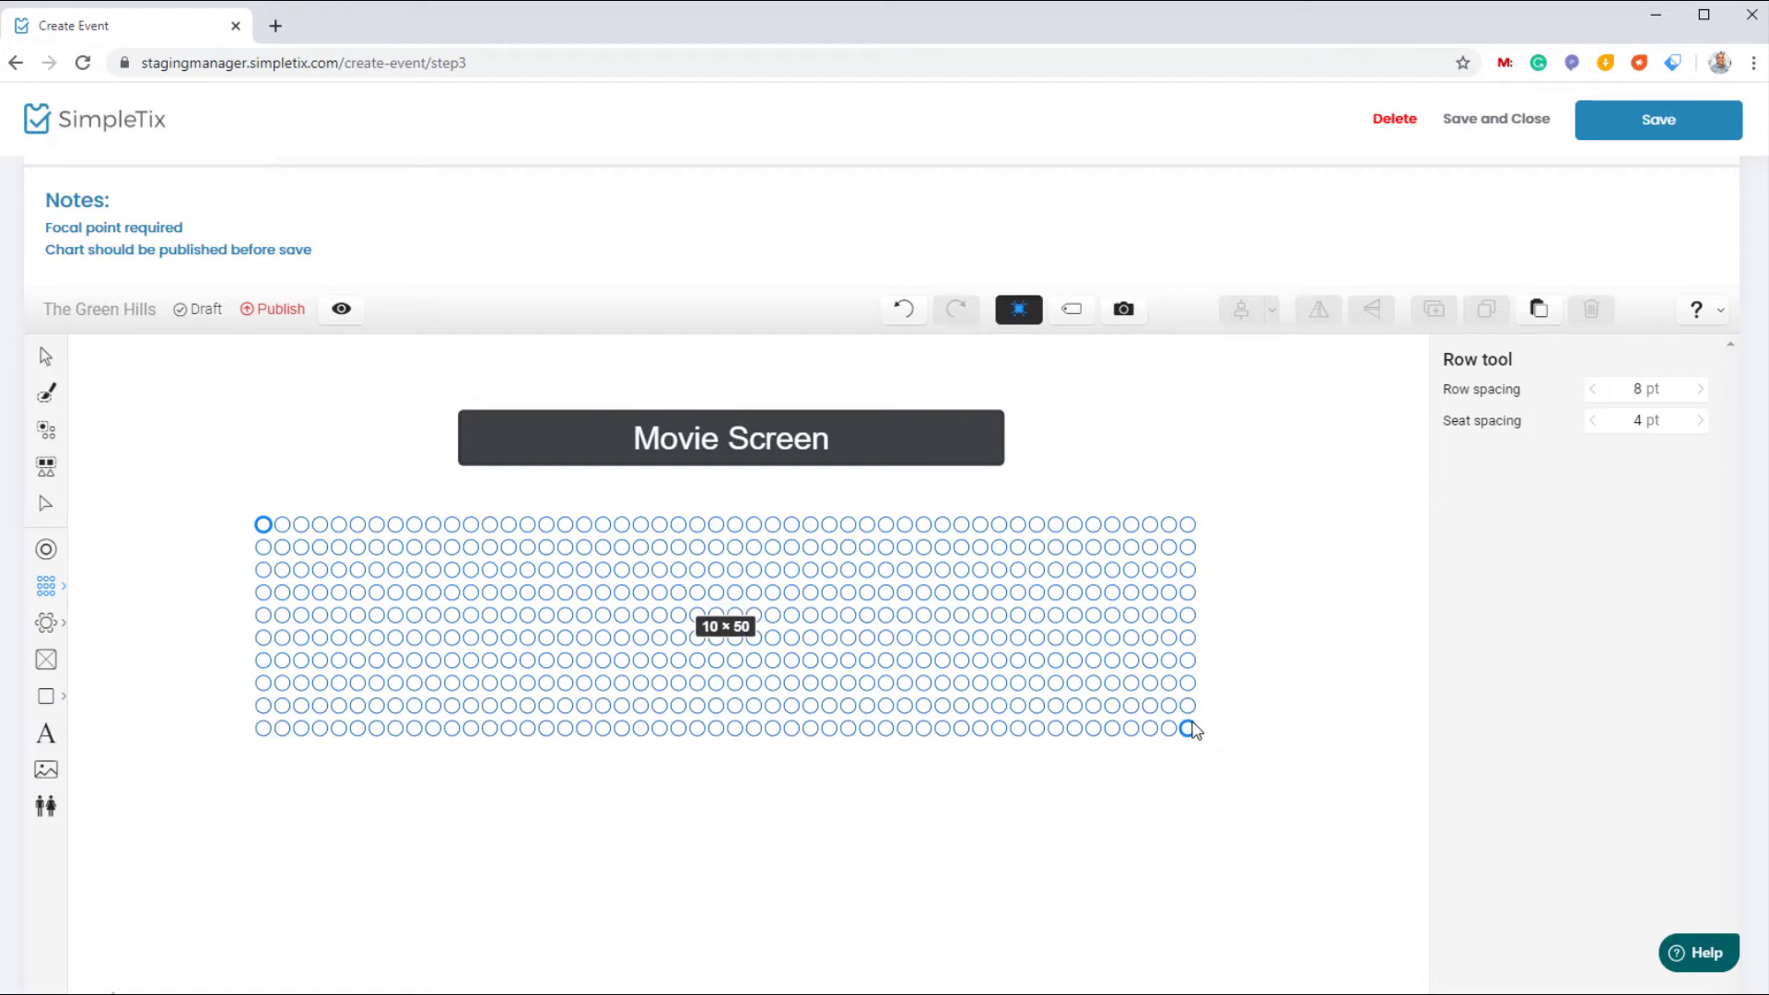
click(1191, 724)
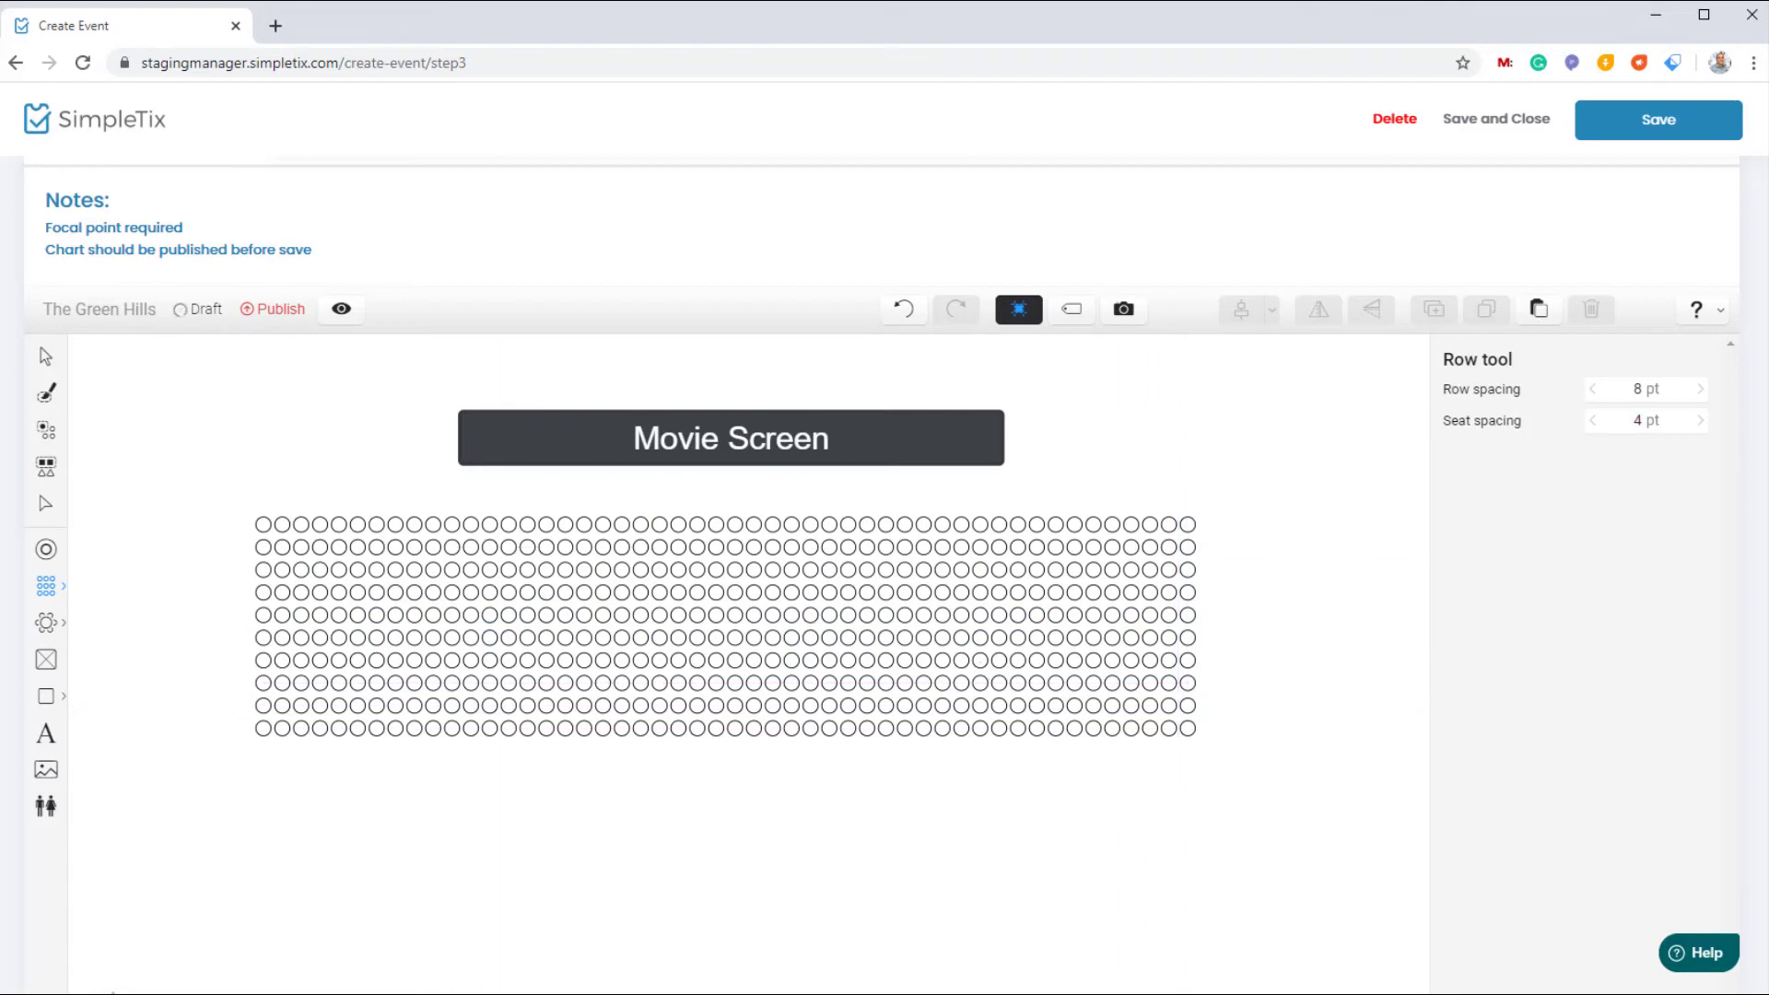
- Assign the Cars category to the six seat rows nearest the movie screen
click(46, 356)
drag(223, 506, 1302, 649)
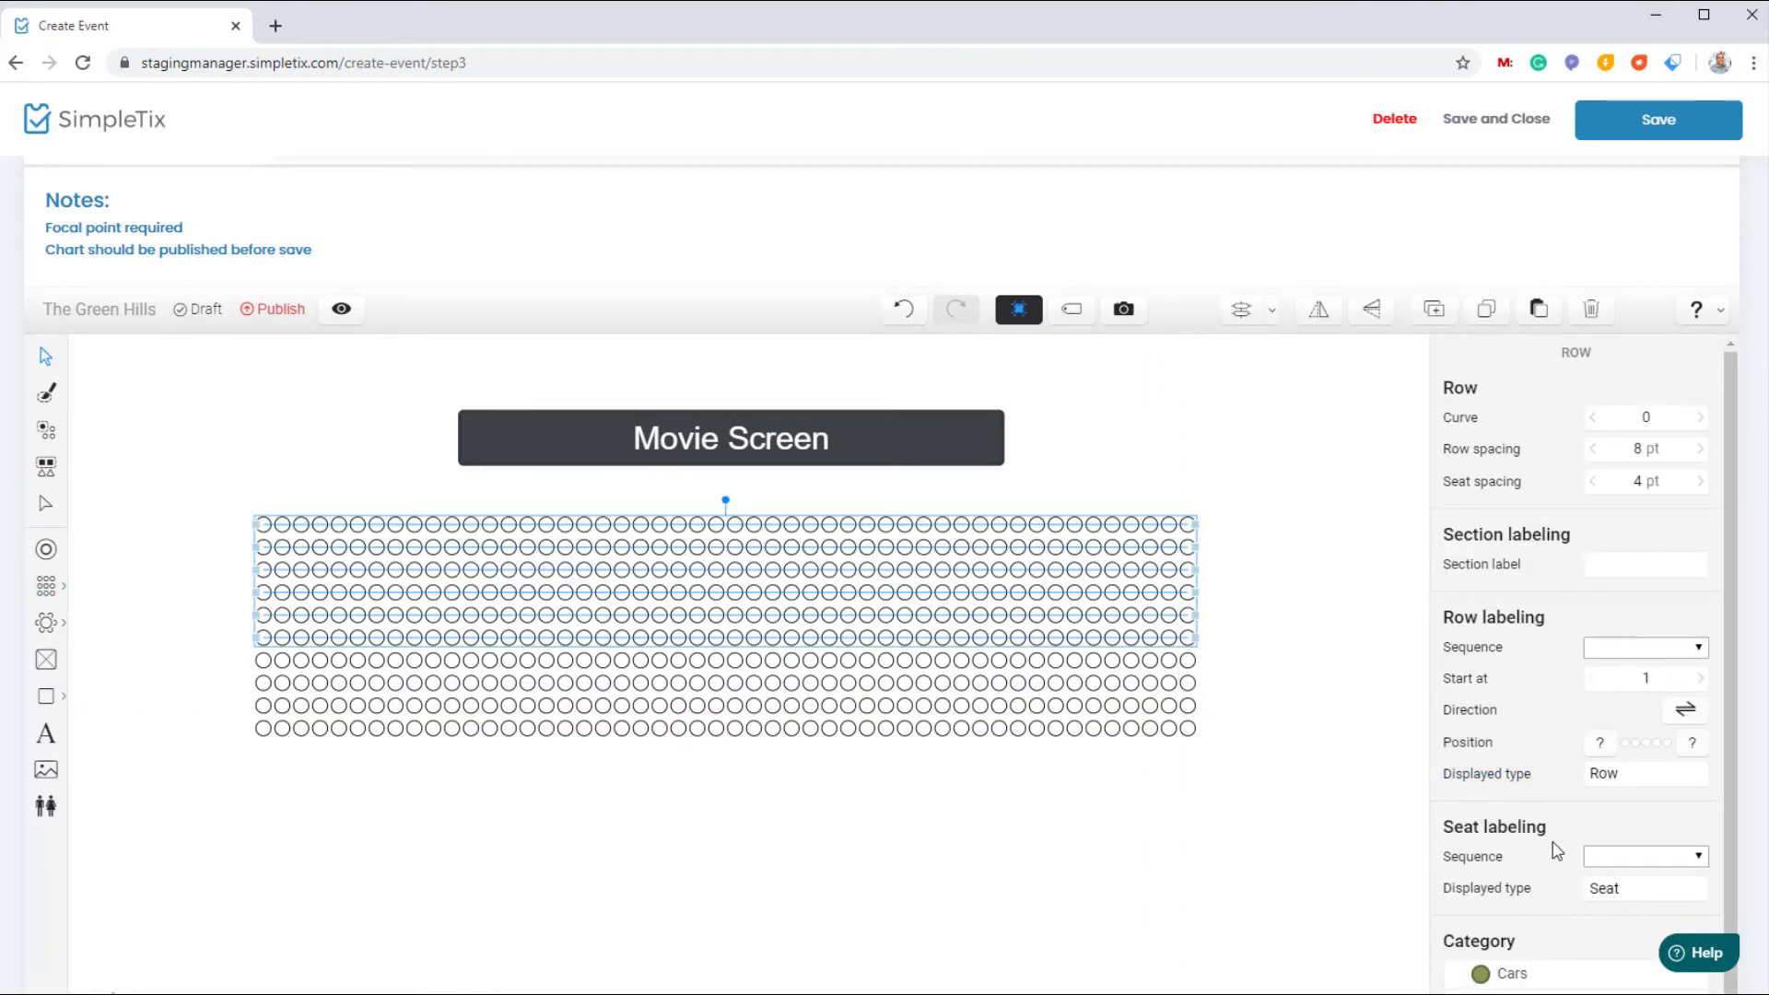
click(1541, 972)
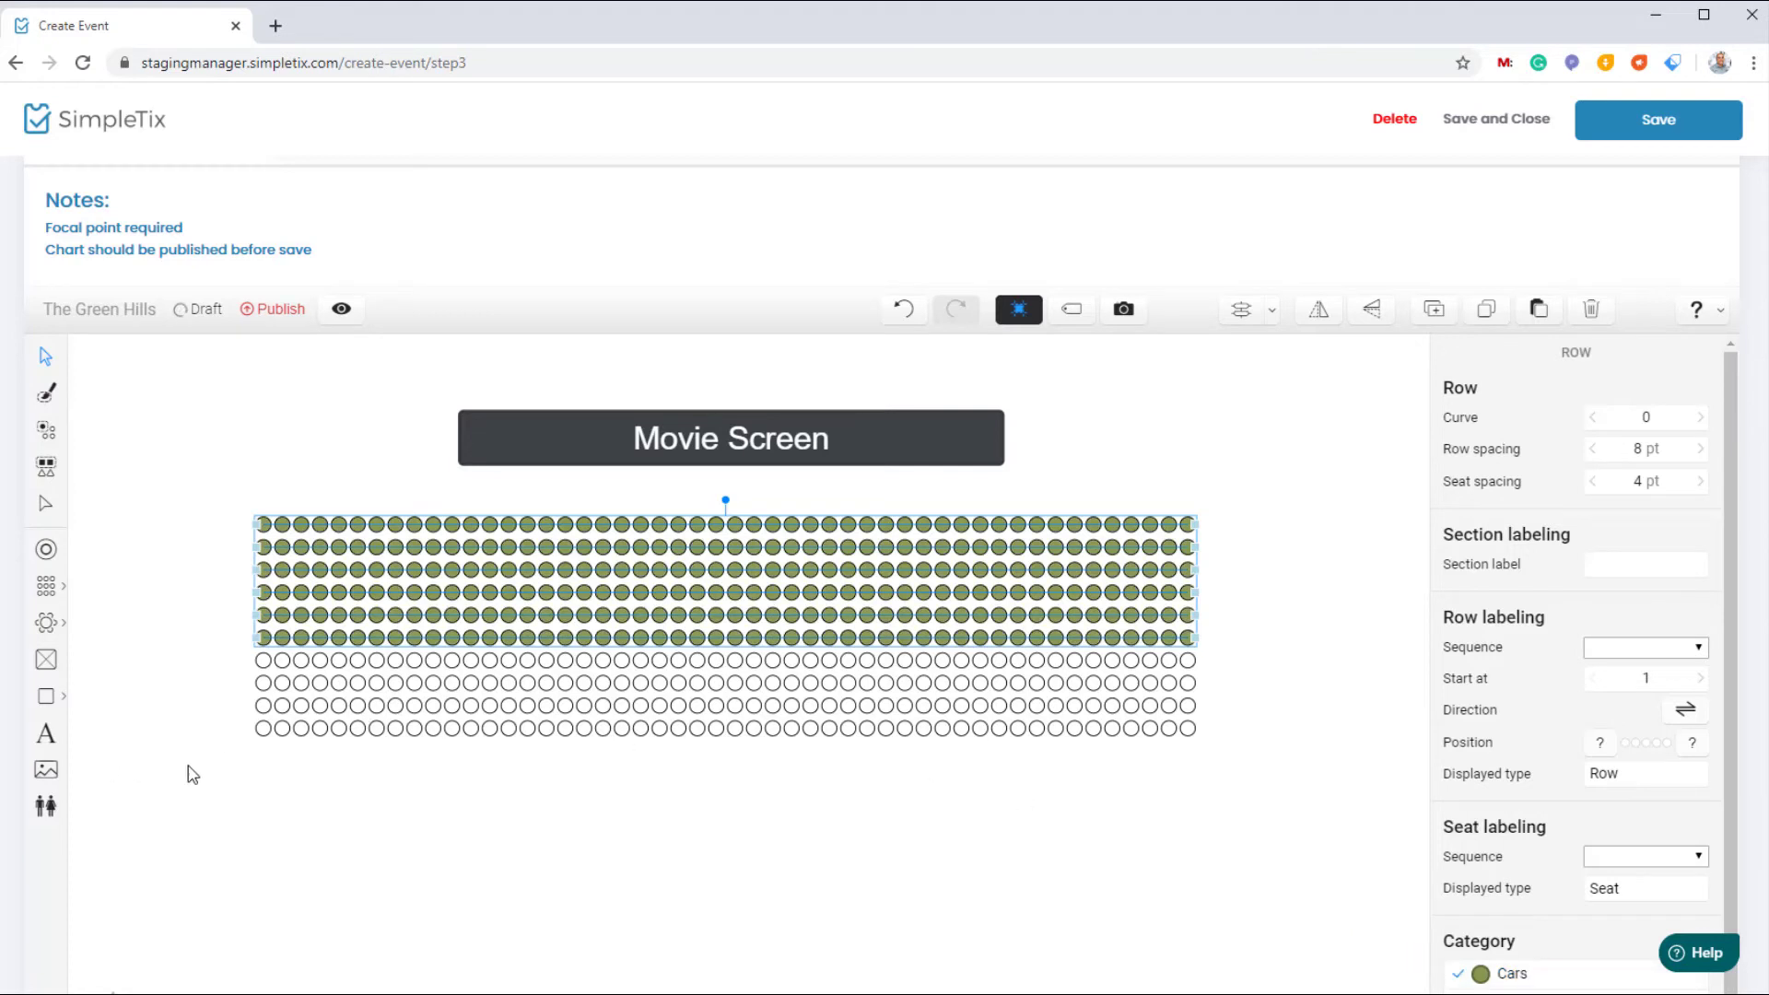
- Assign the Larger Vehicles category to the last four rows and move them down slightly to leave a gap
drag(208, 775, 1214, 663)
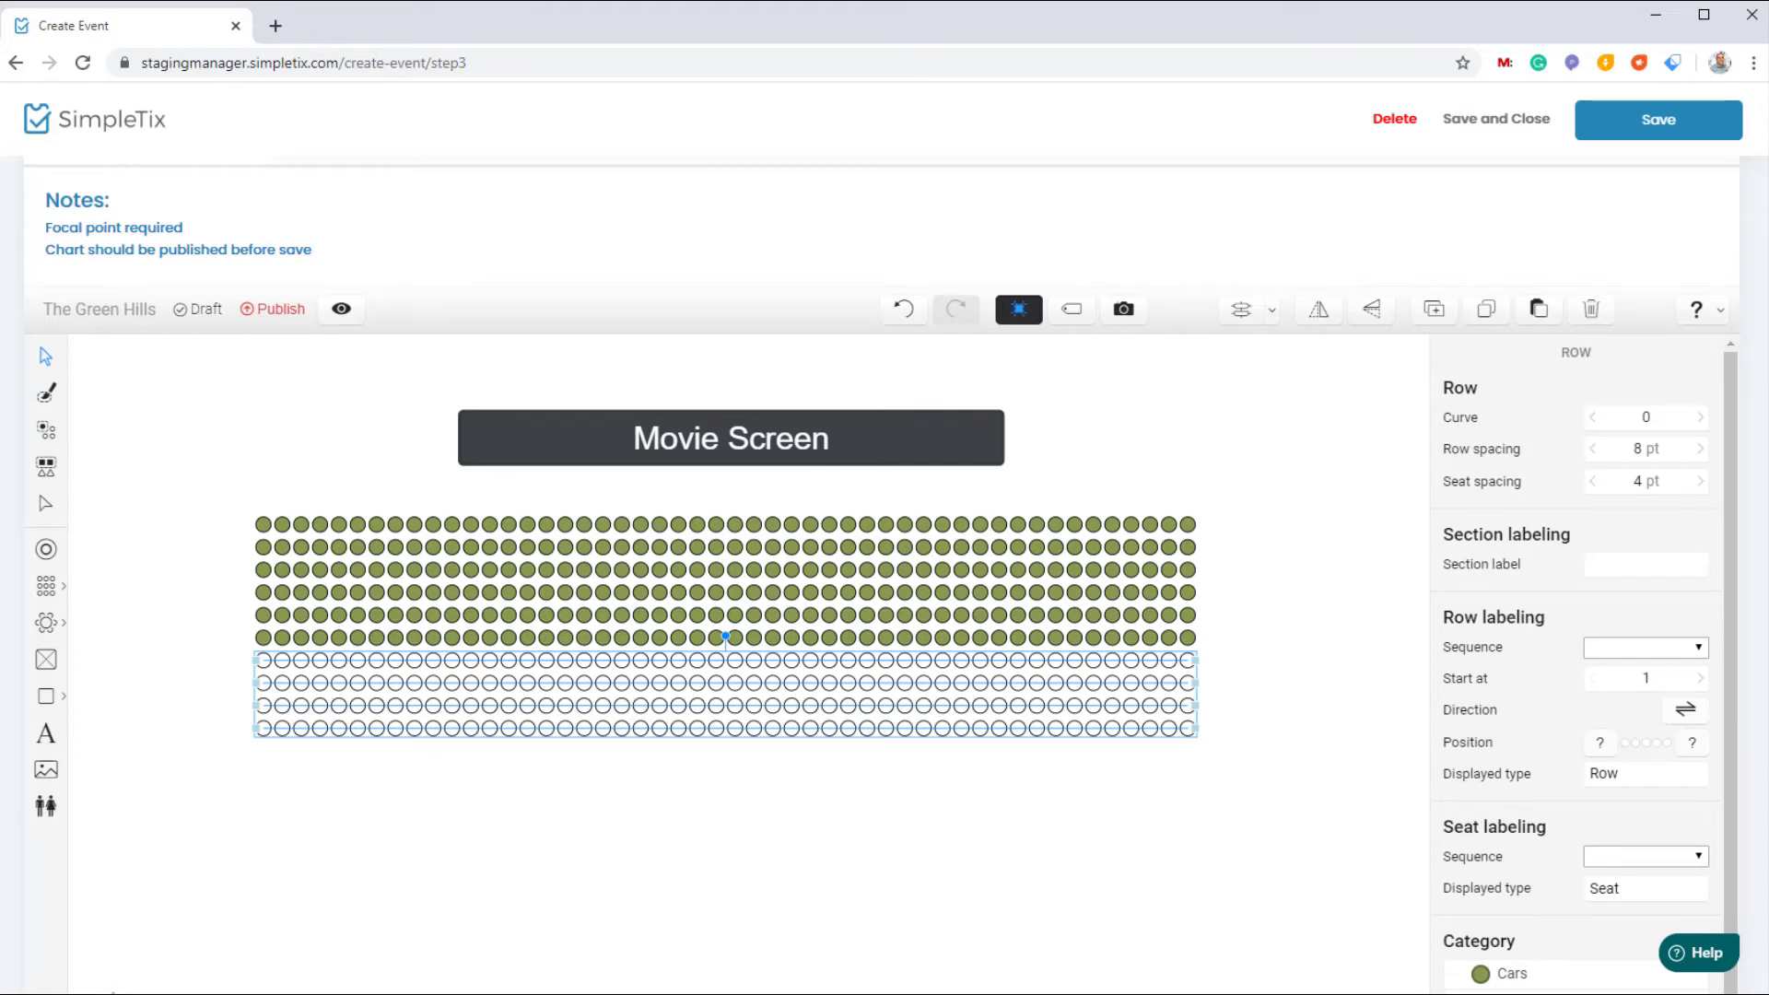
click(1534, 993)
scroll(1559, 925, down, 1)
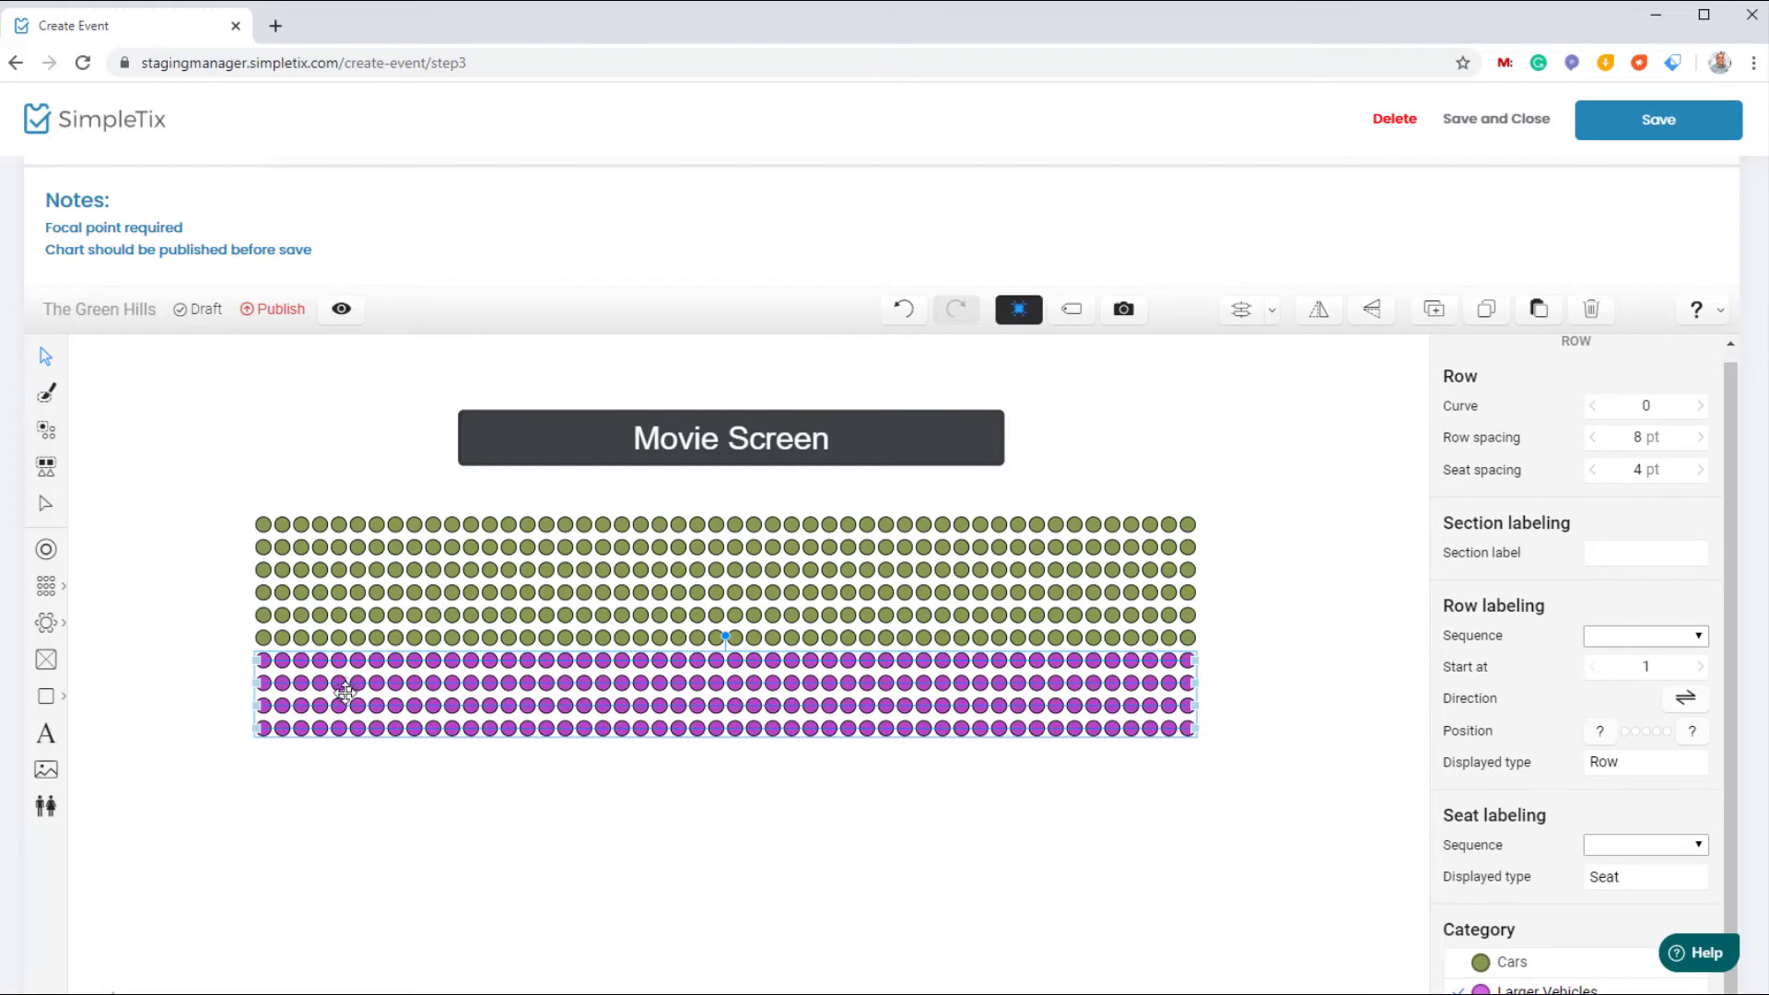
drag(344, 687, 345, 710)
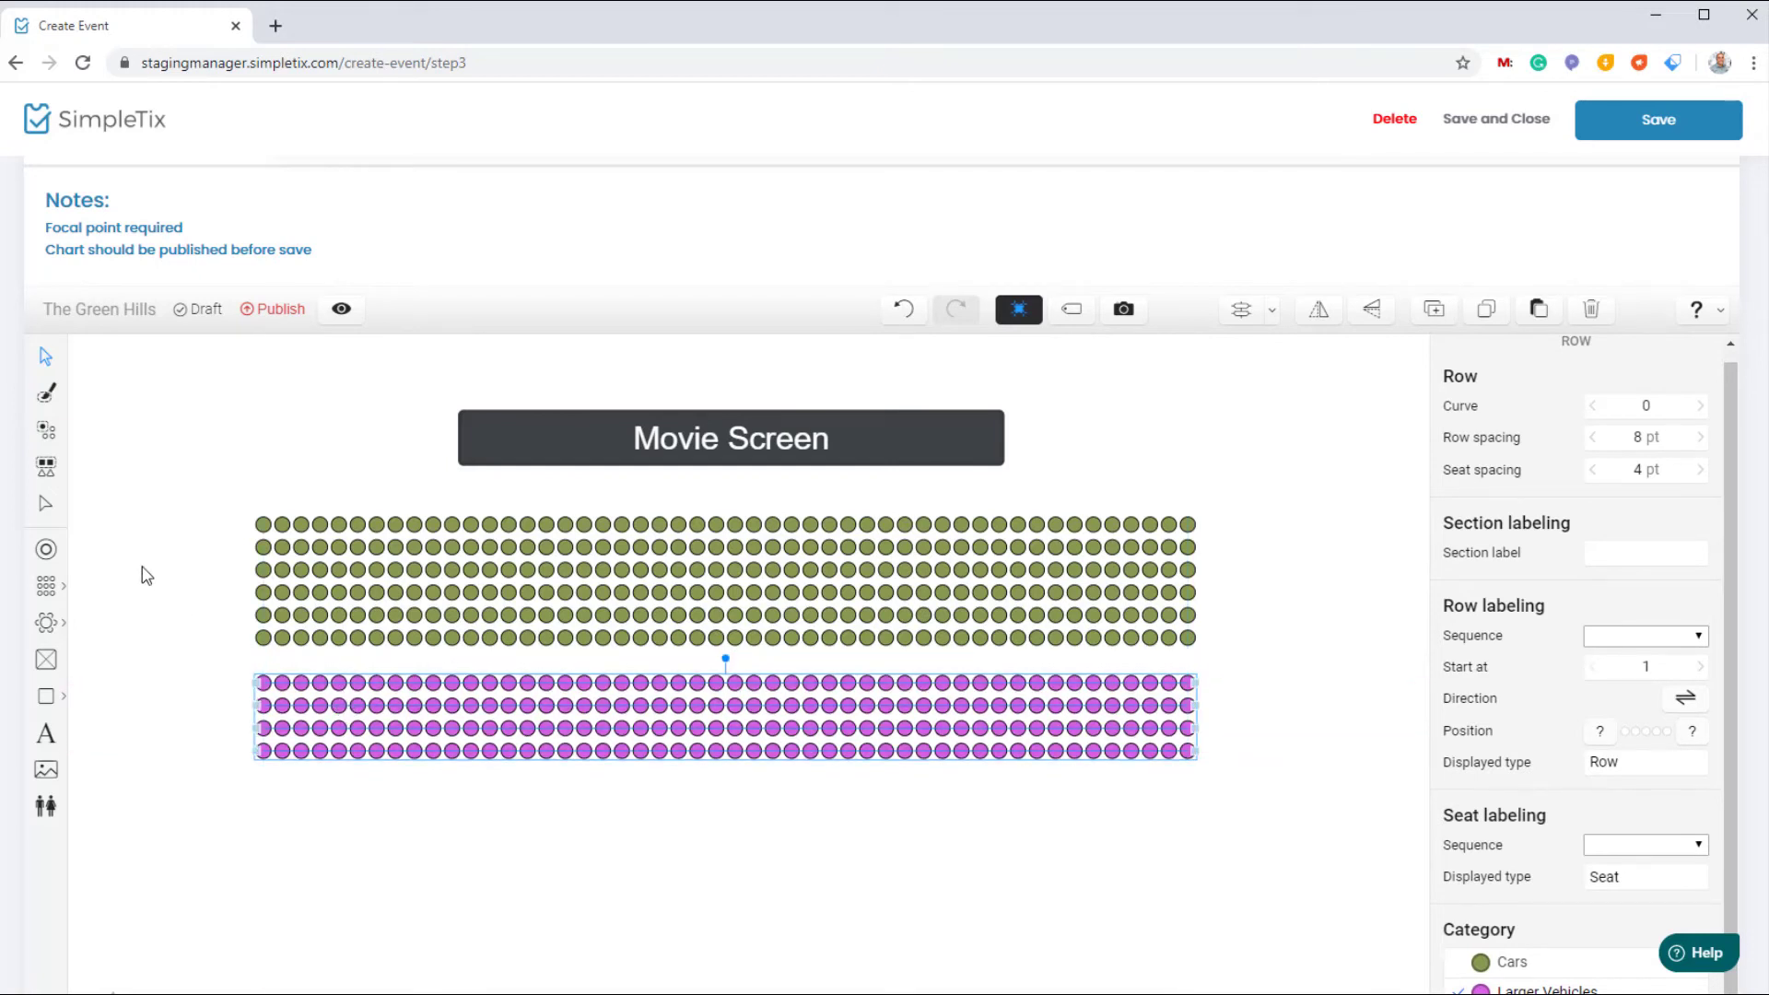
click(175, 563)
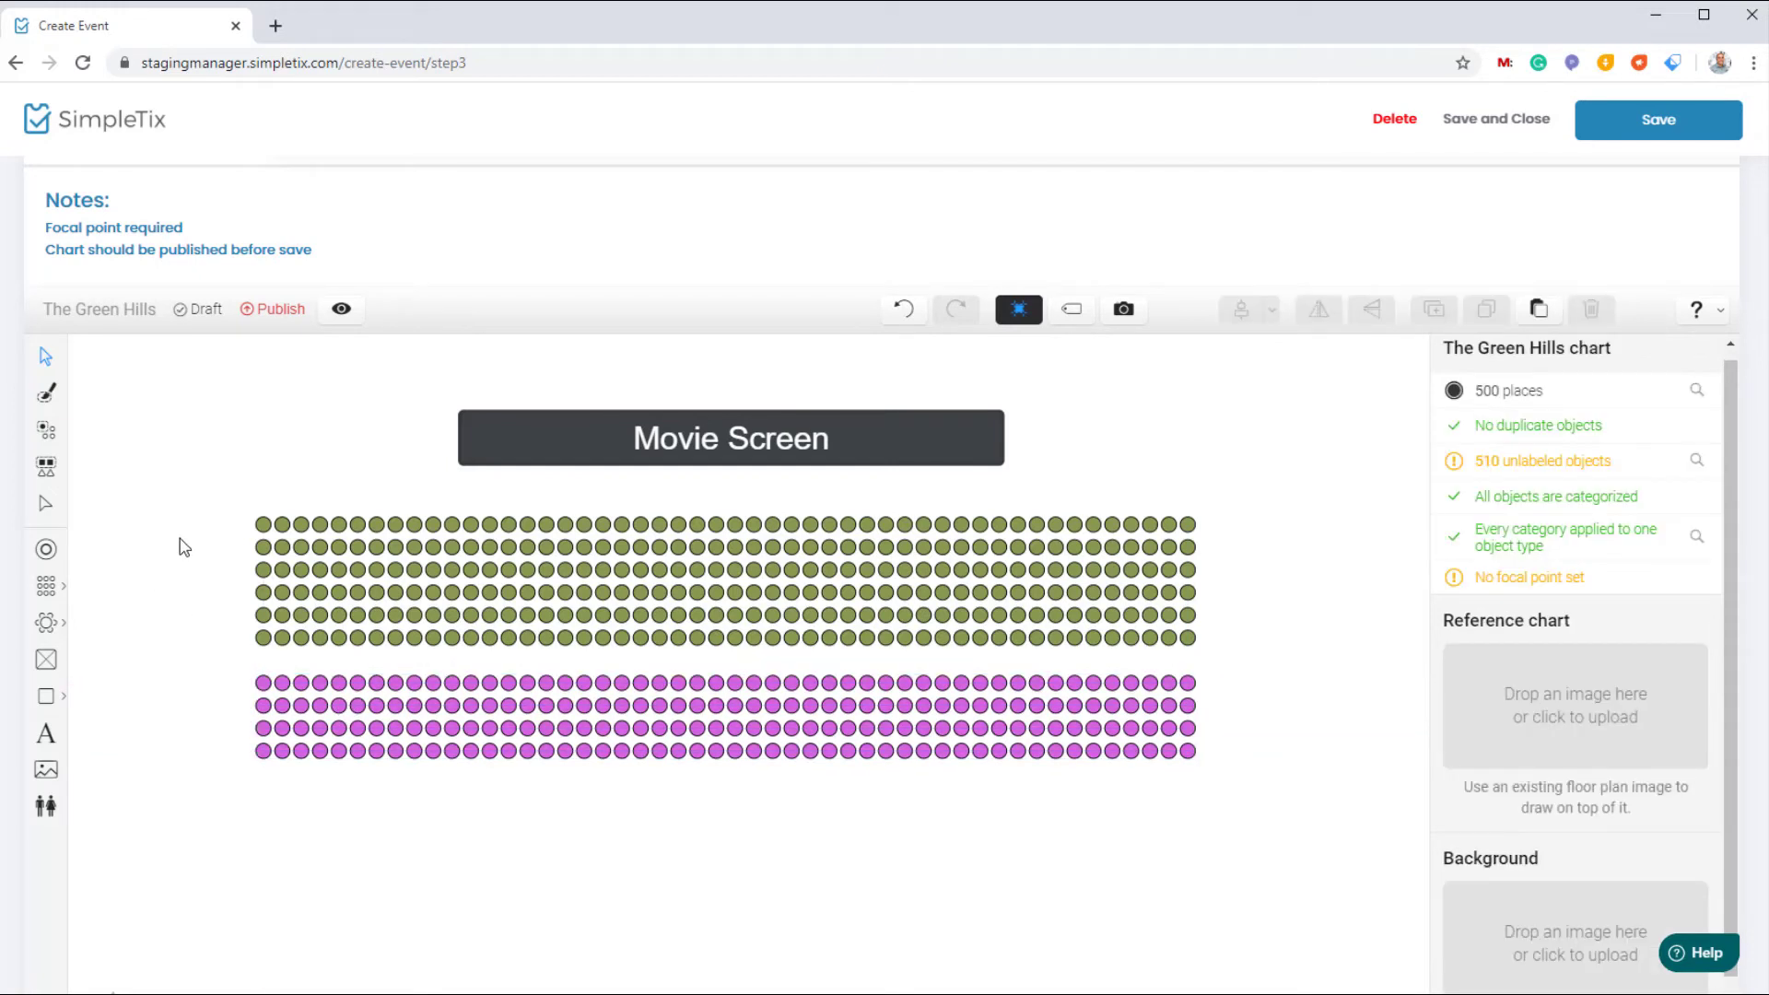
- Label all ten seat rows with the sequence A, B, C, ... and their seats with the sequence 1, 2, 3, ..
drag(224, 518, 1200, 766)
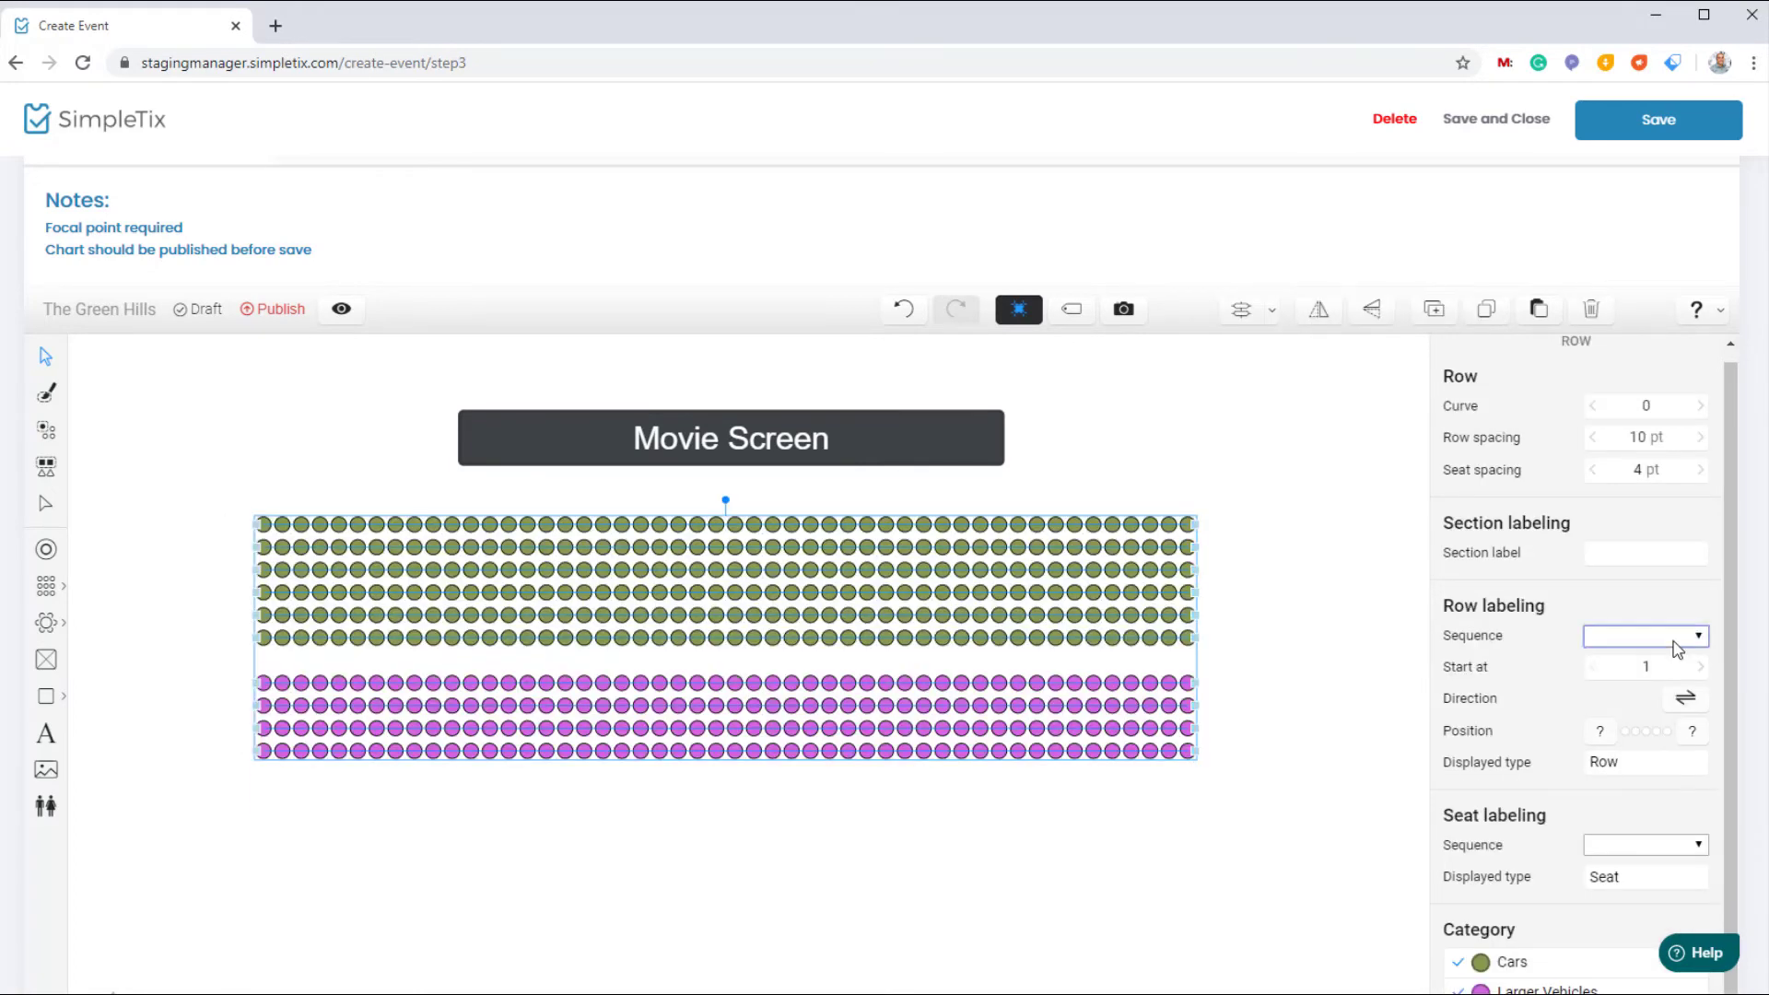
click(1676, 645)
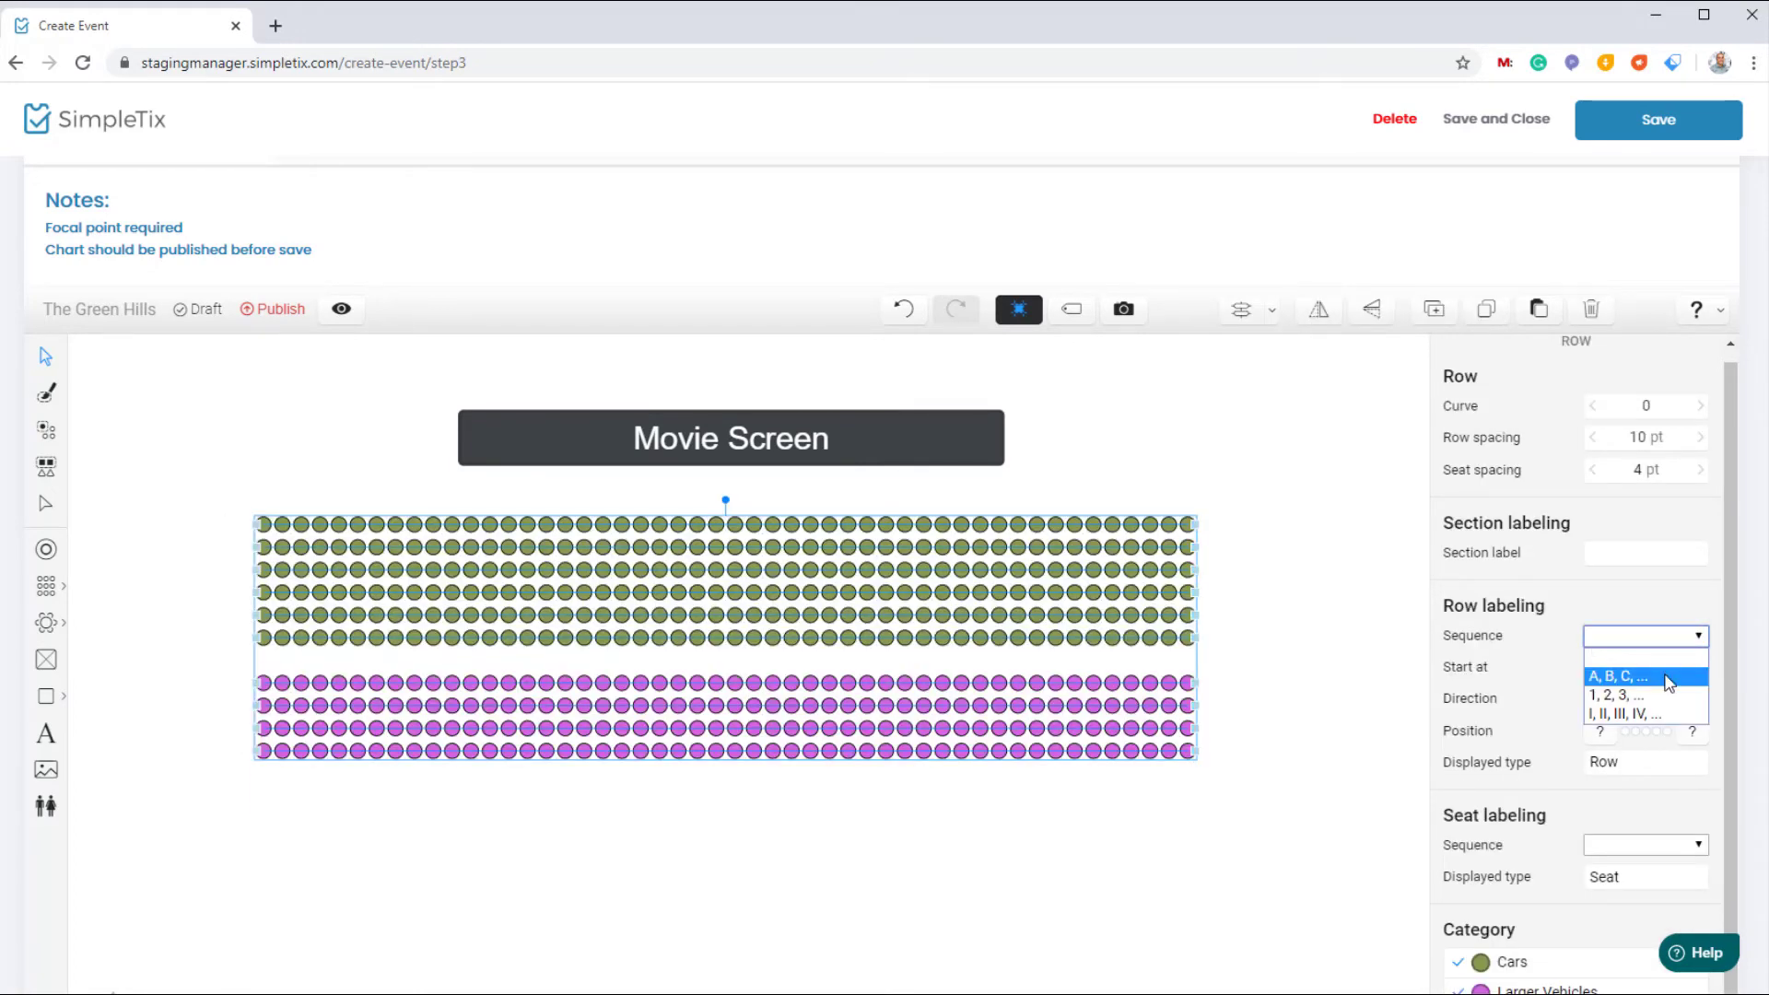
click(1669, 681)
click(1628, 876)
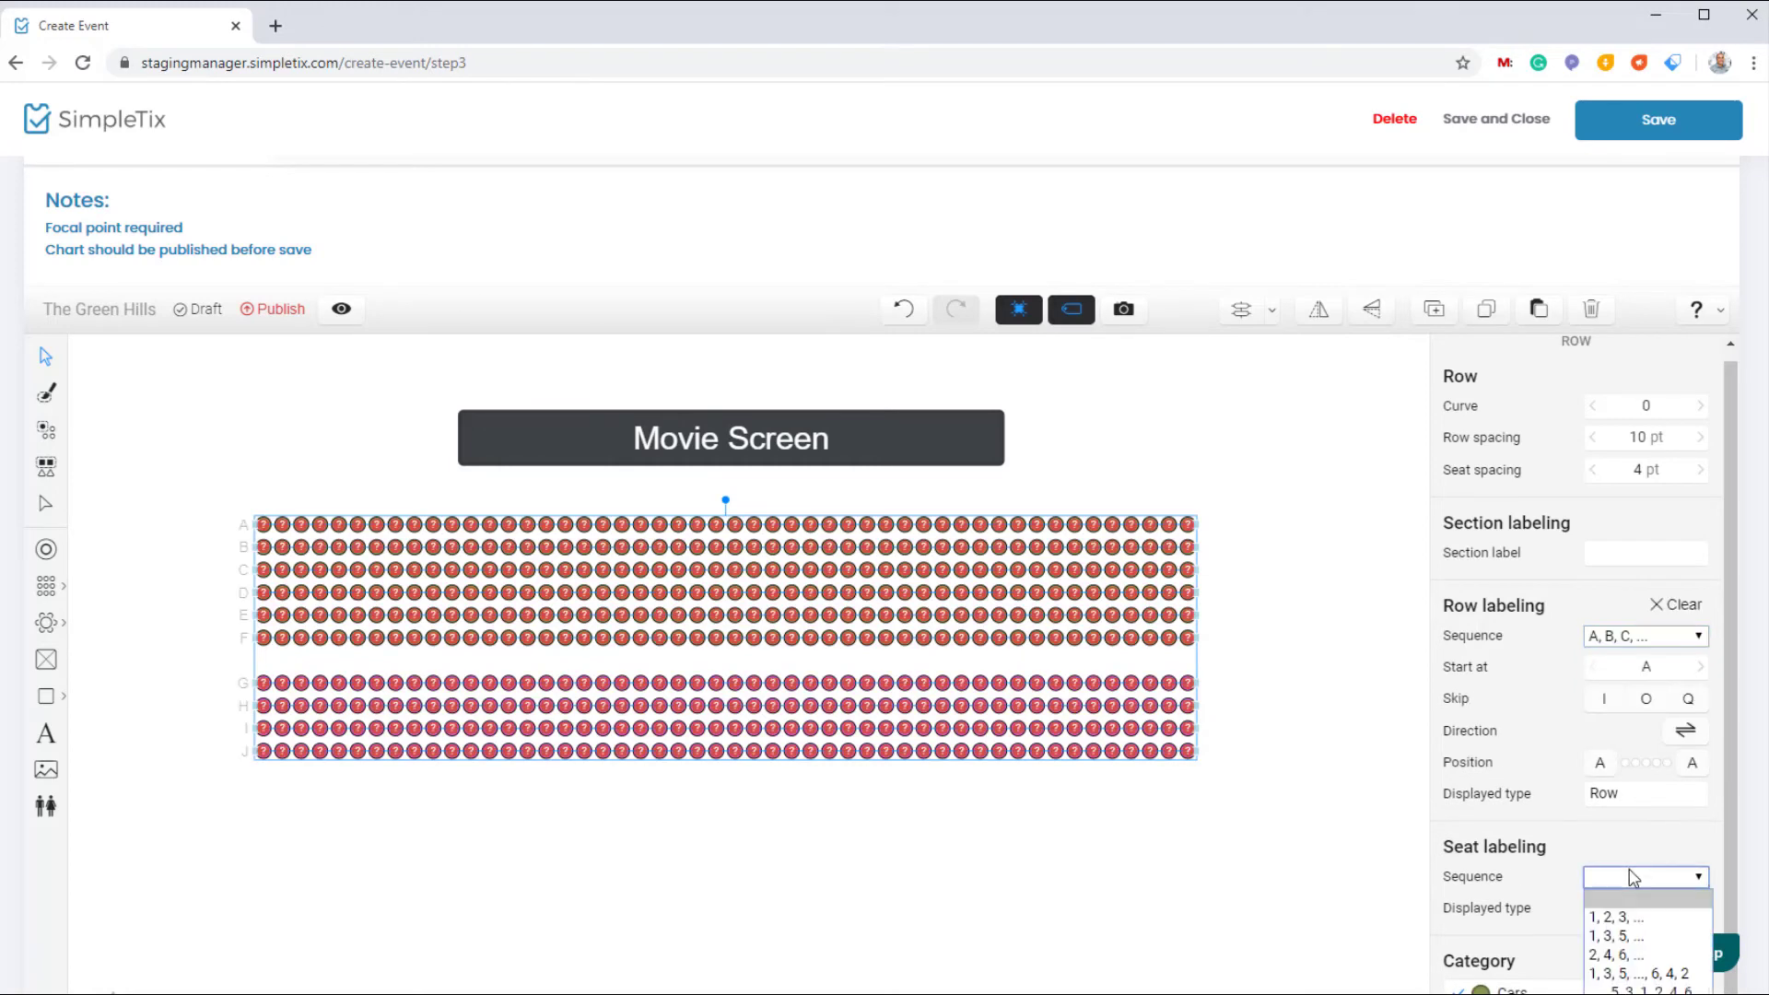
click(1628, 918)
click(642, 734)
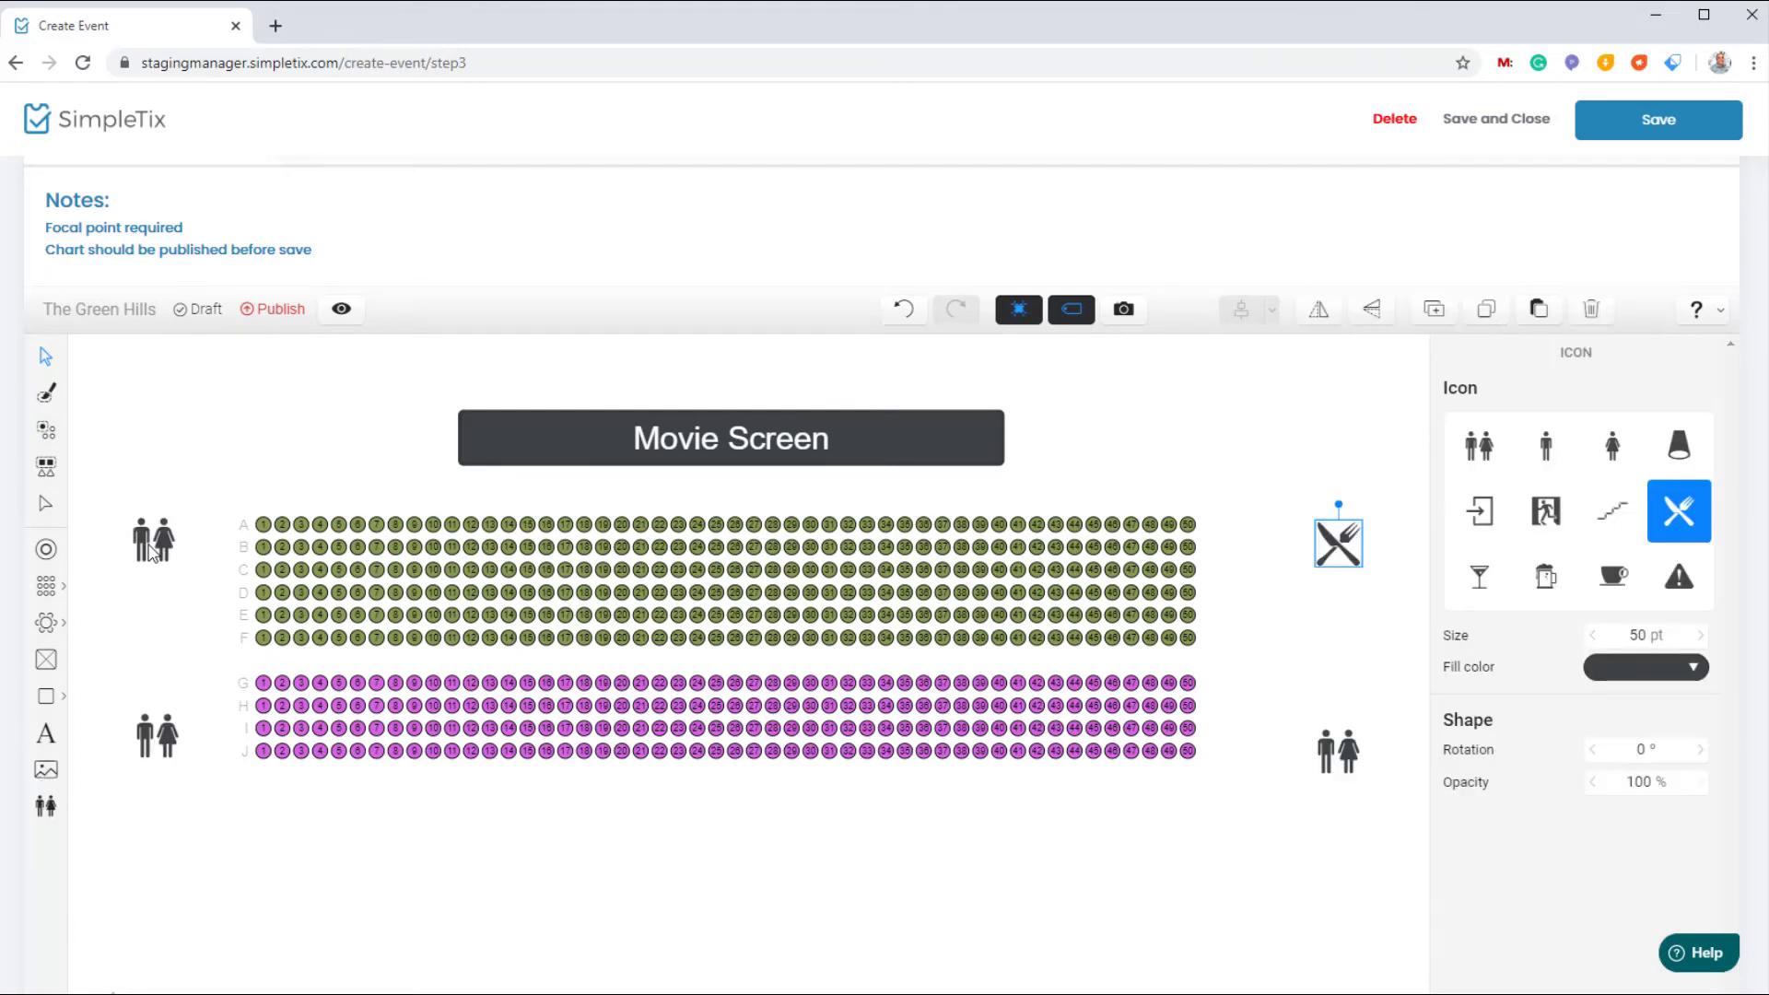
- Change the restroom icon beside the front rows to the fork-and-knife food icon
click(153, 551)
click(1678, 512)
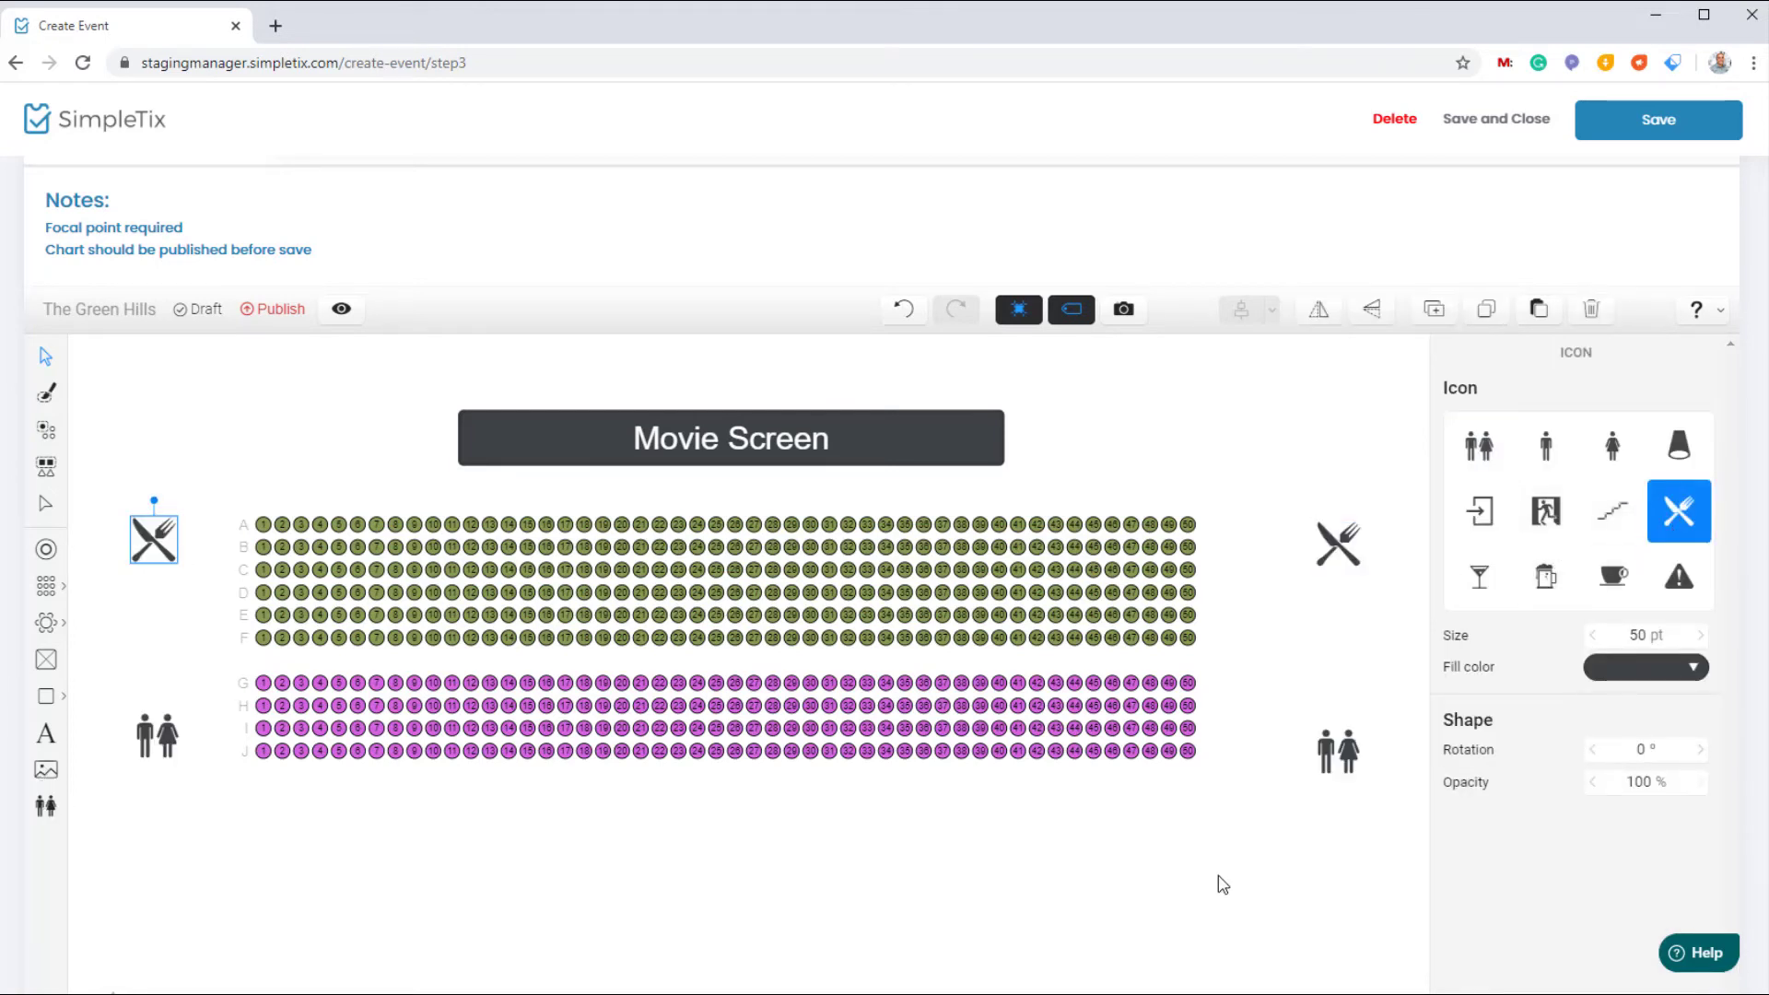
click(221, 601)
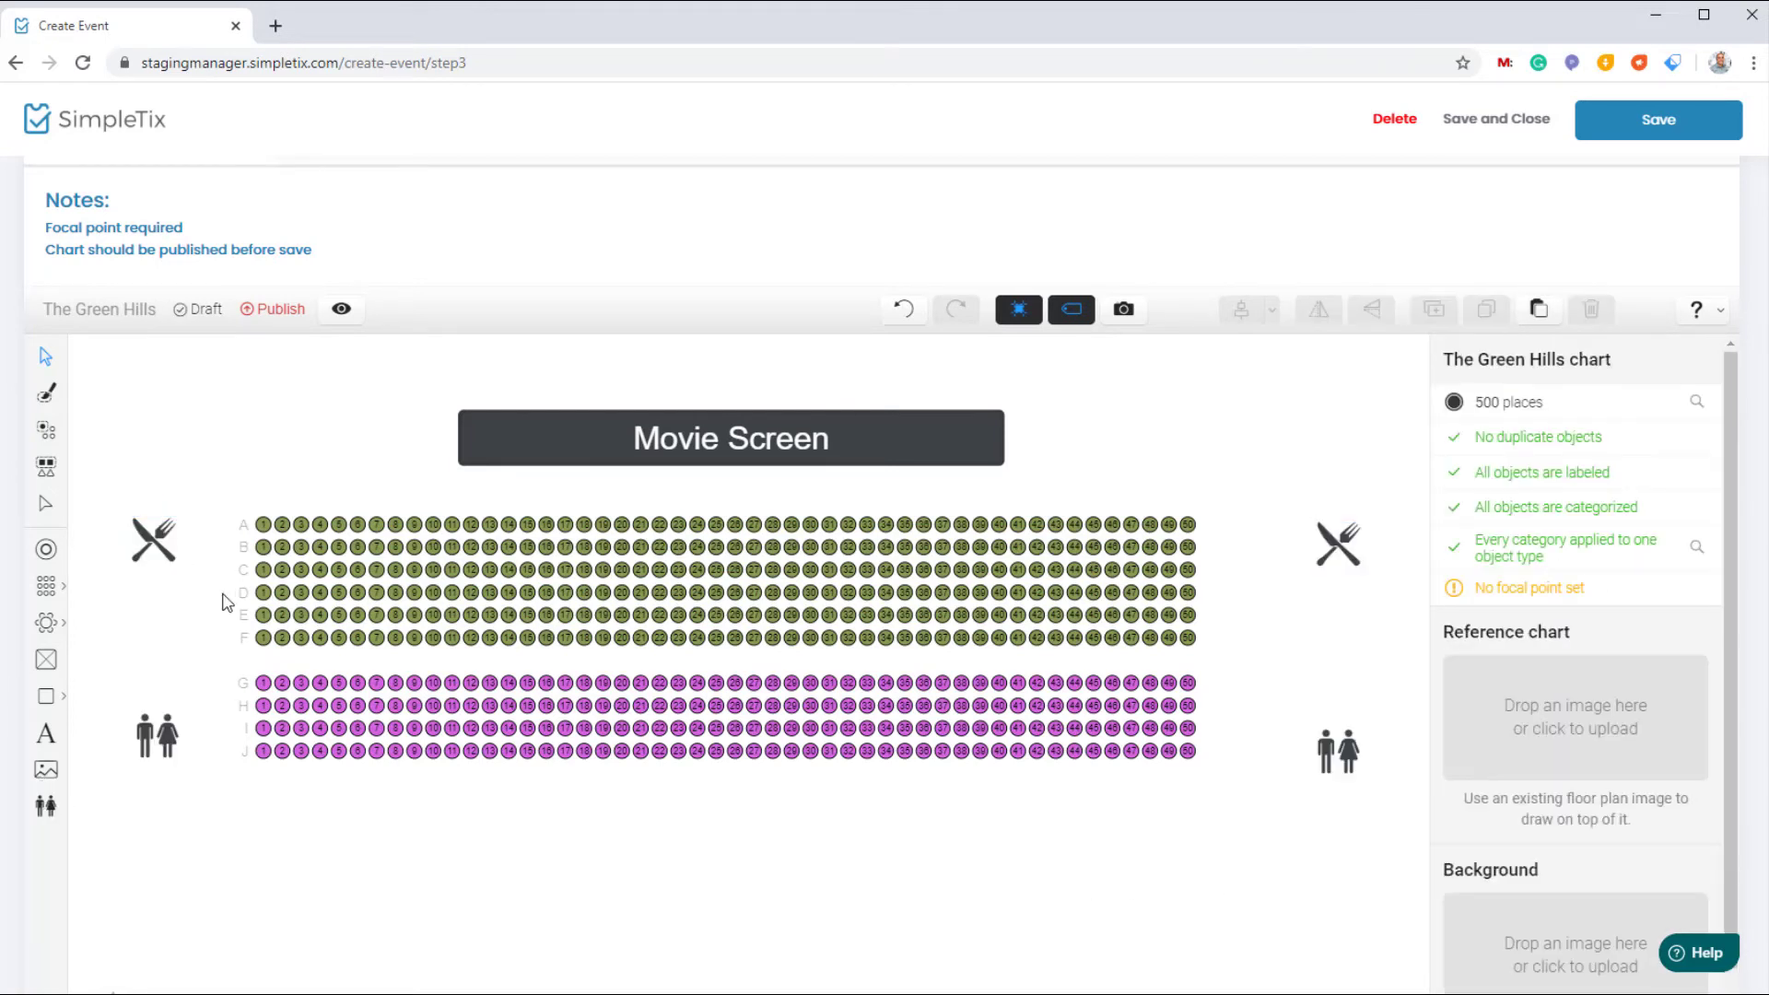
- Set the chart's focal point at the middle of the Movie Screen and publish the chart
click(46, 553)
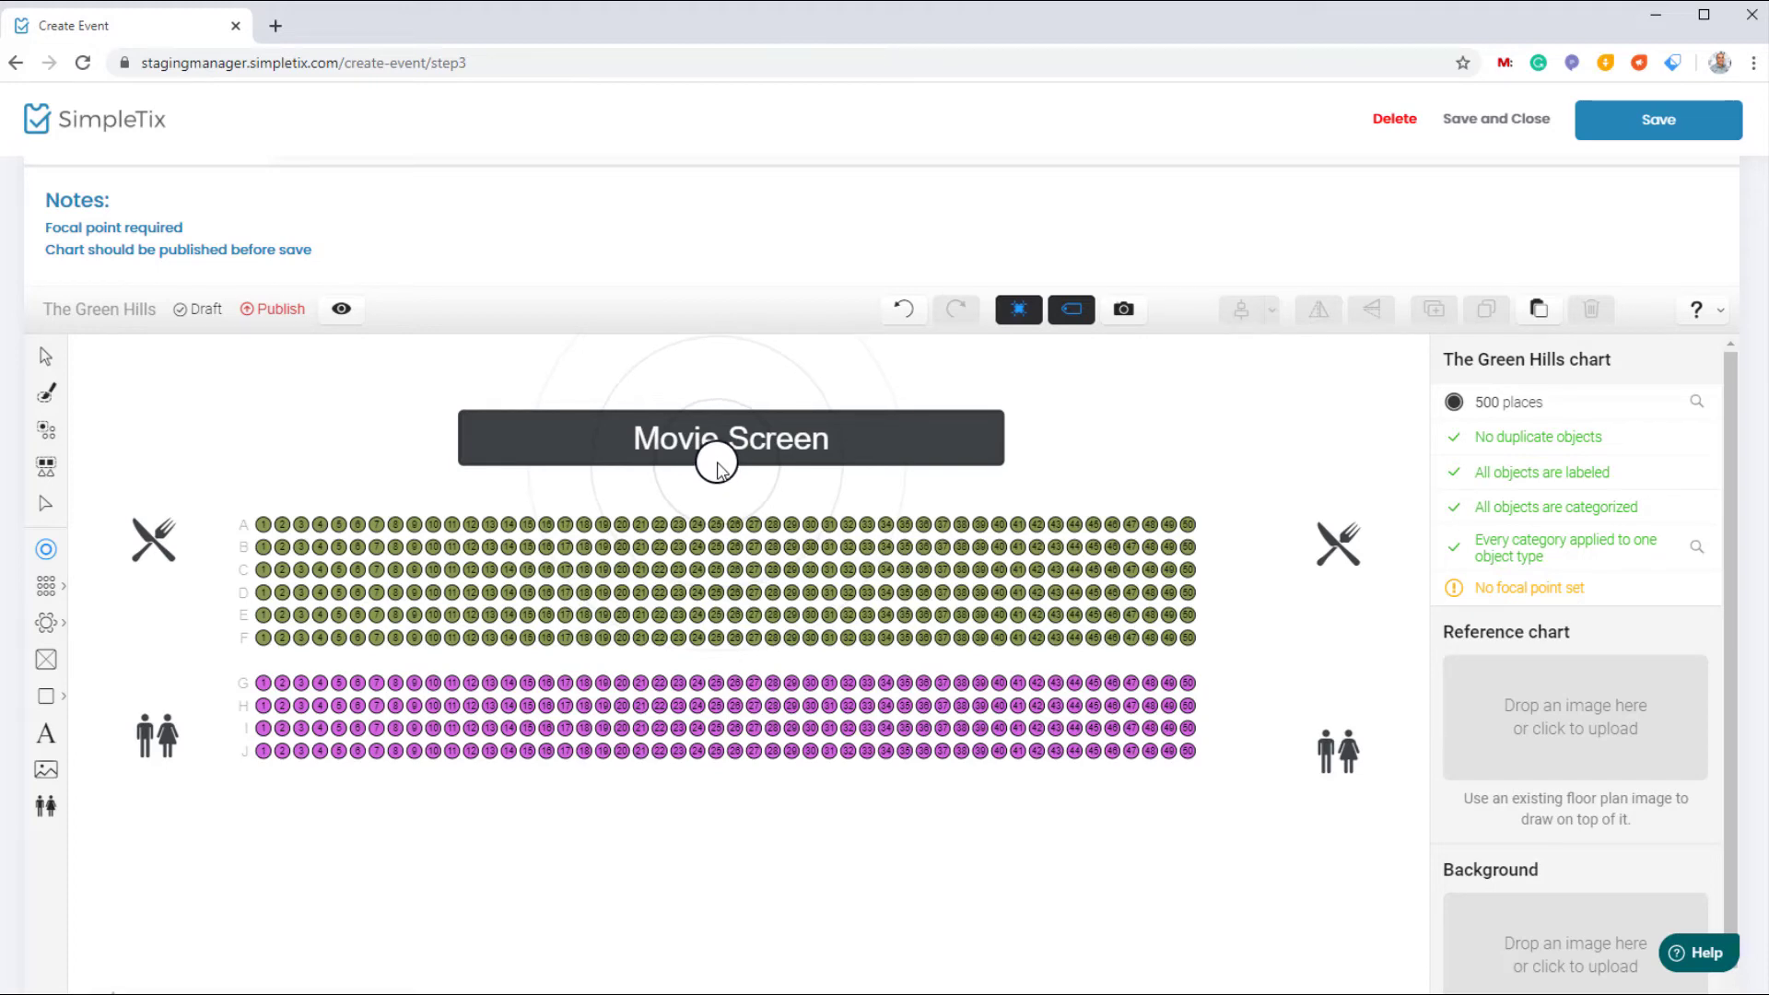
click(718, 452)
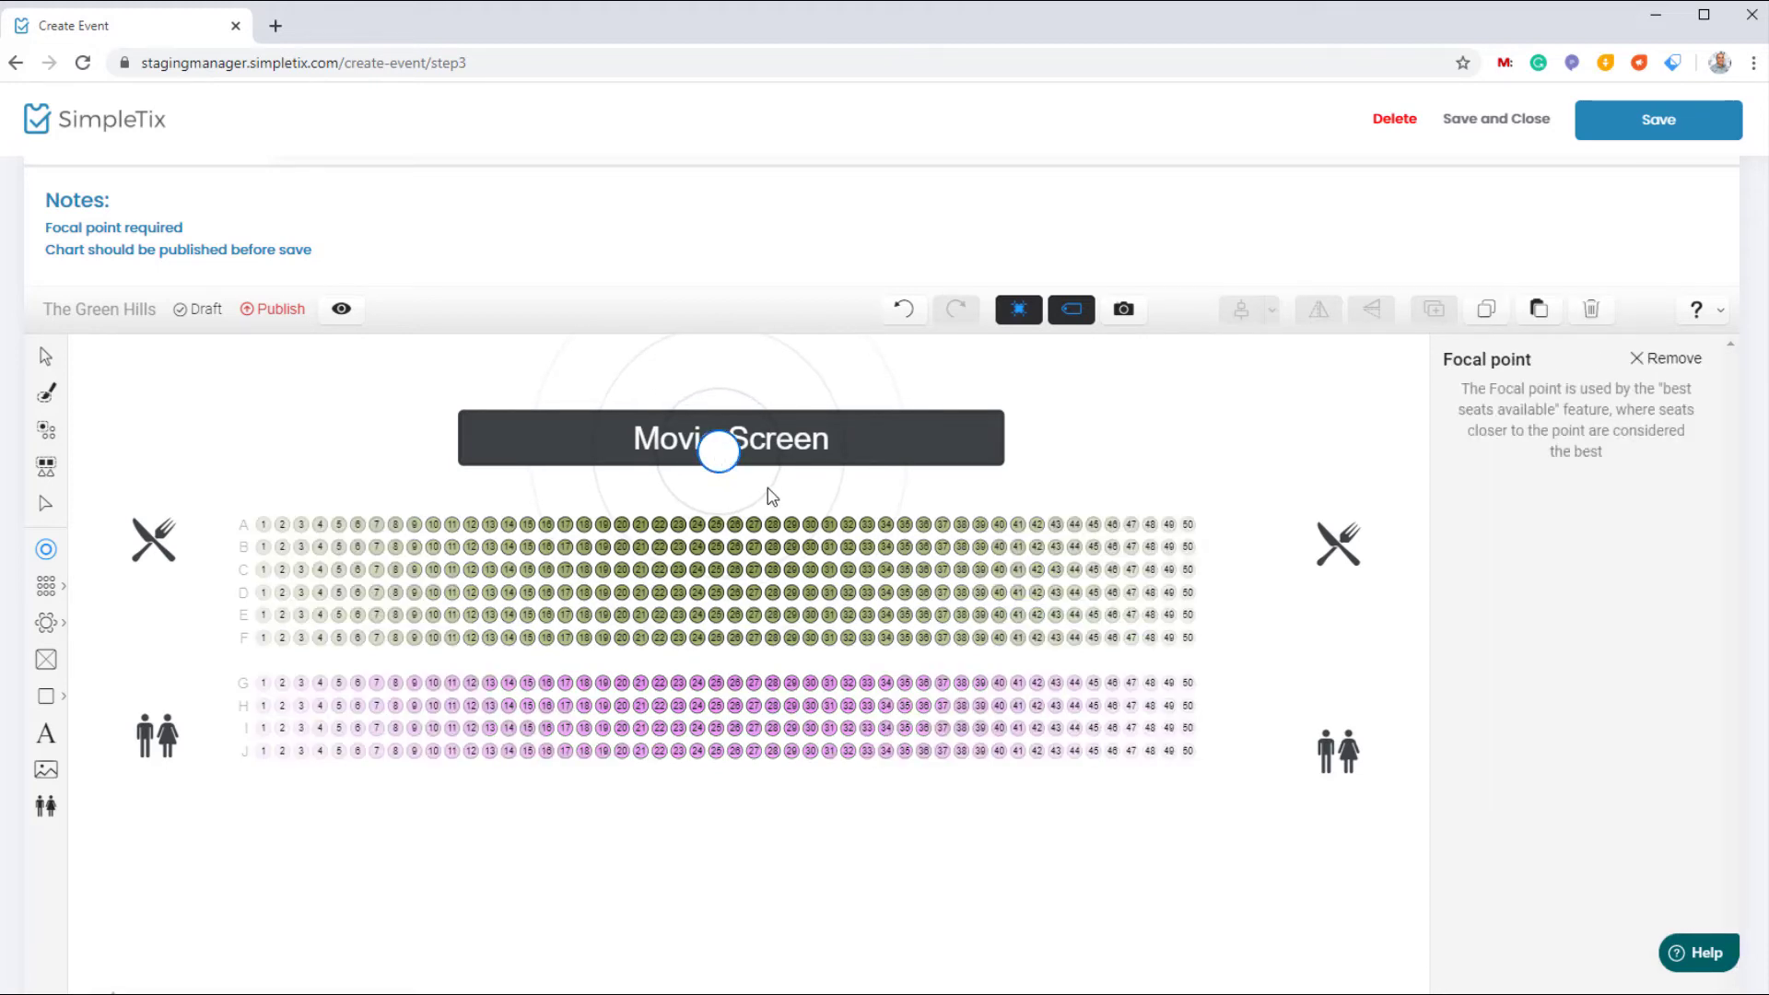
click(272, 309)
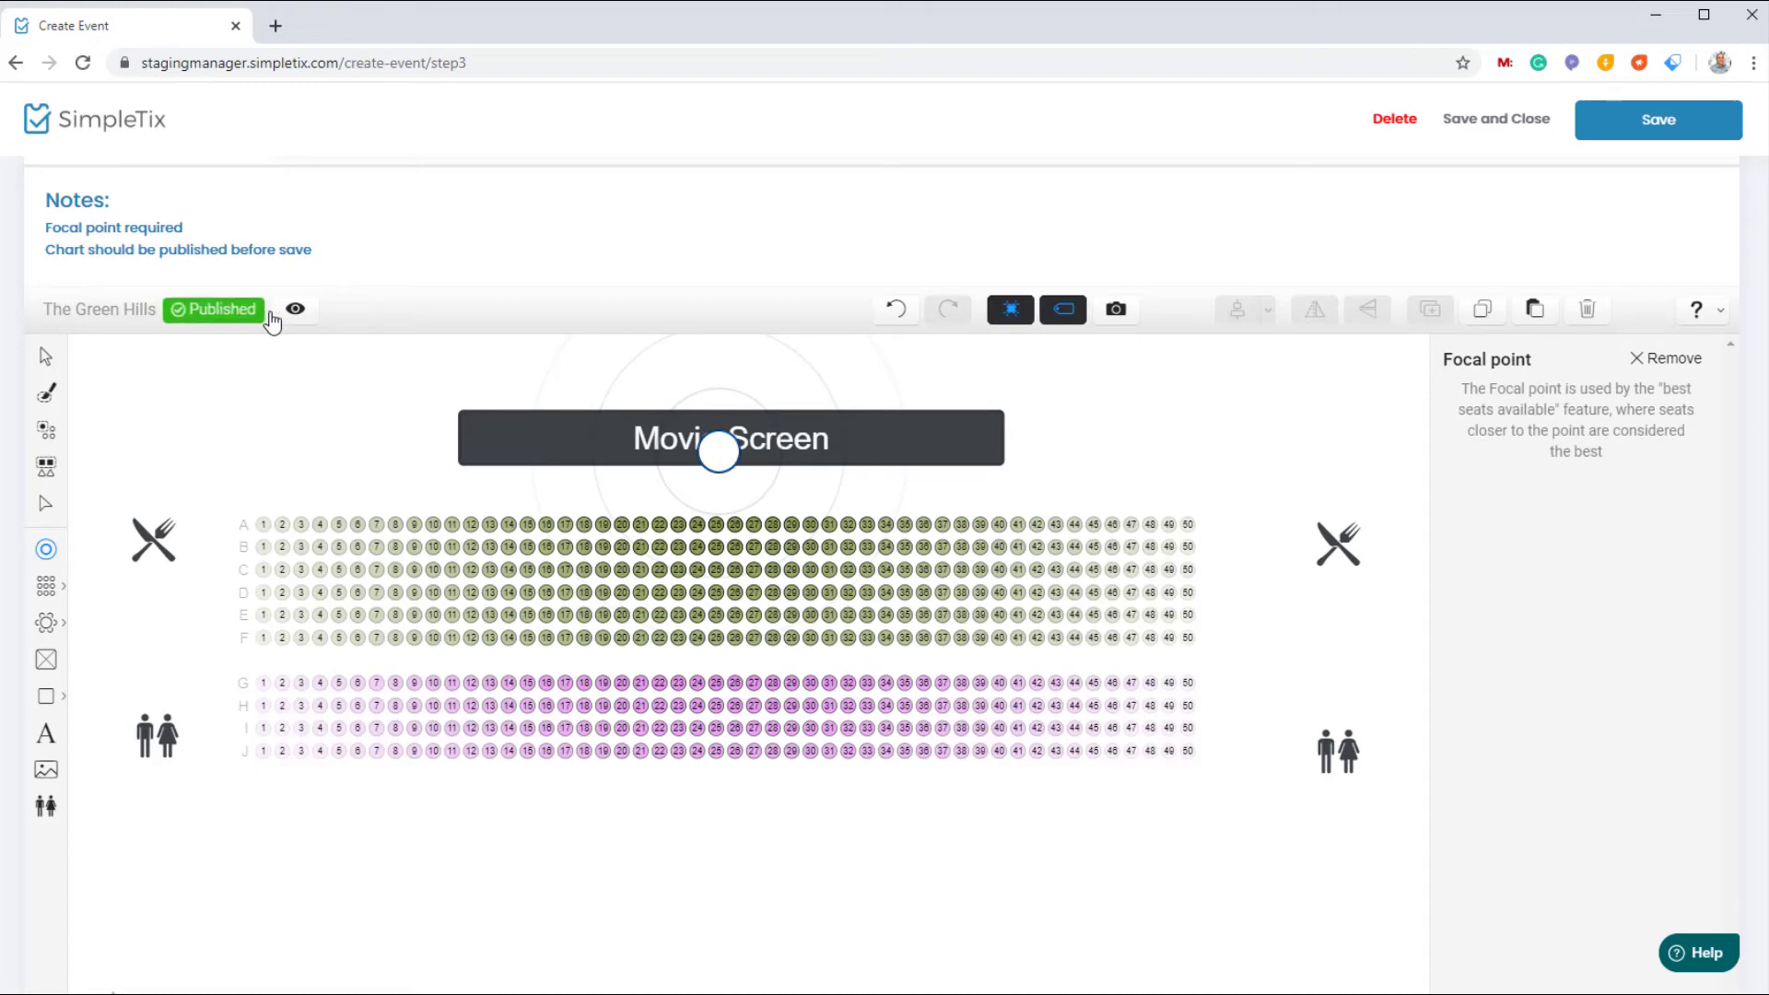
- Finish the setup by creating the event with the published seating chart
scroll(1555, 769, down, 1)
scroll(1555, 783, down, 3)
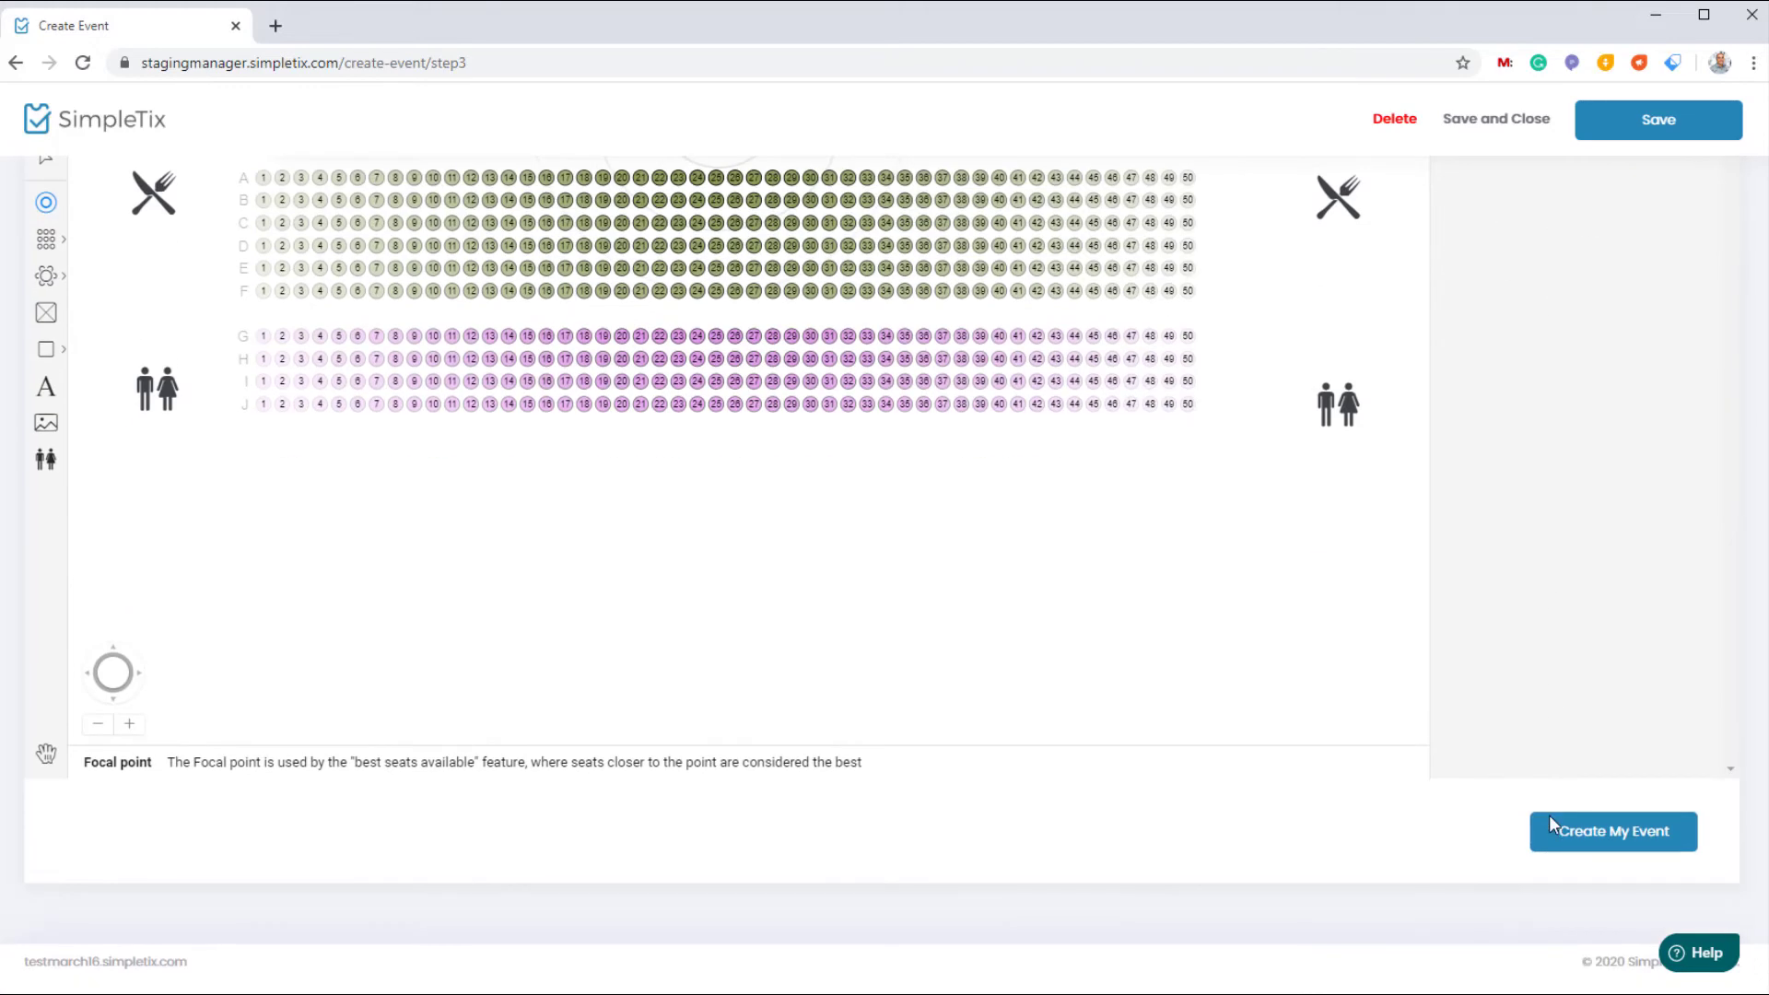
click(1593, 840)
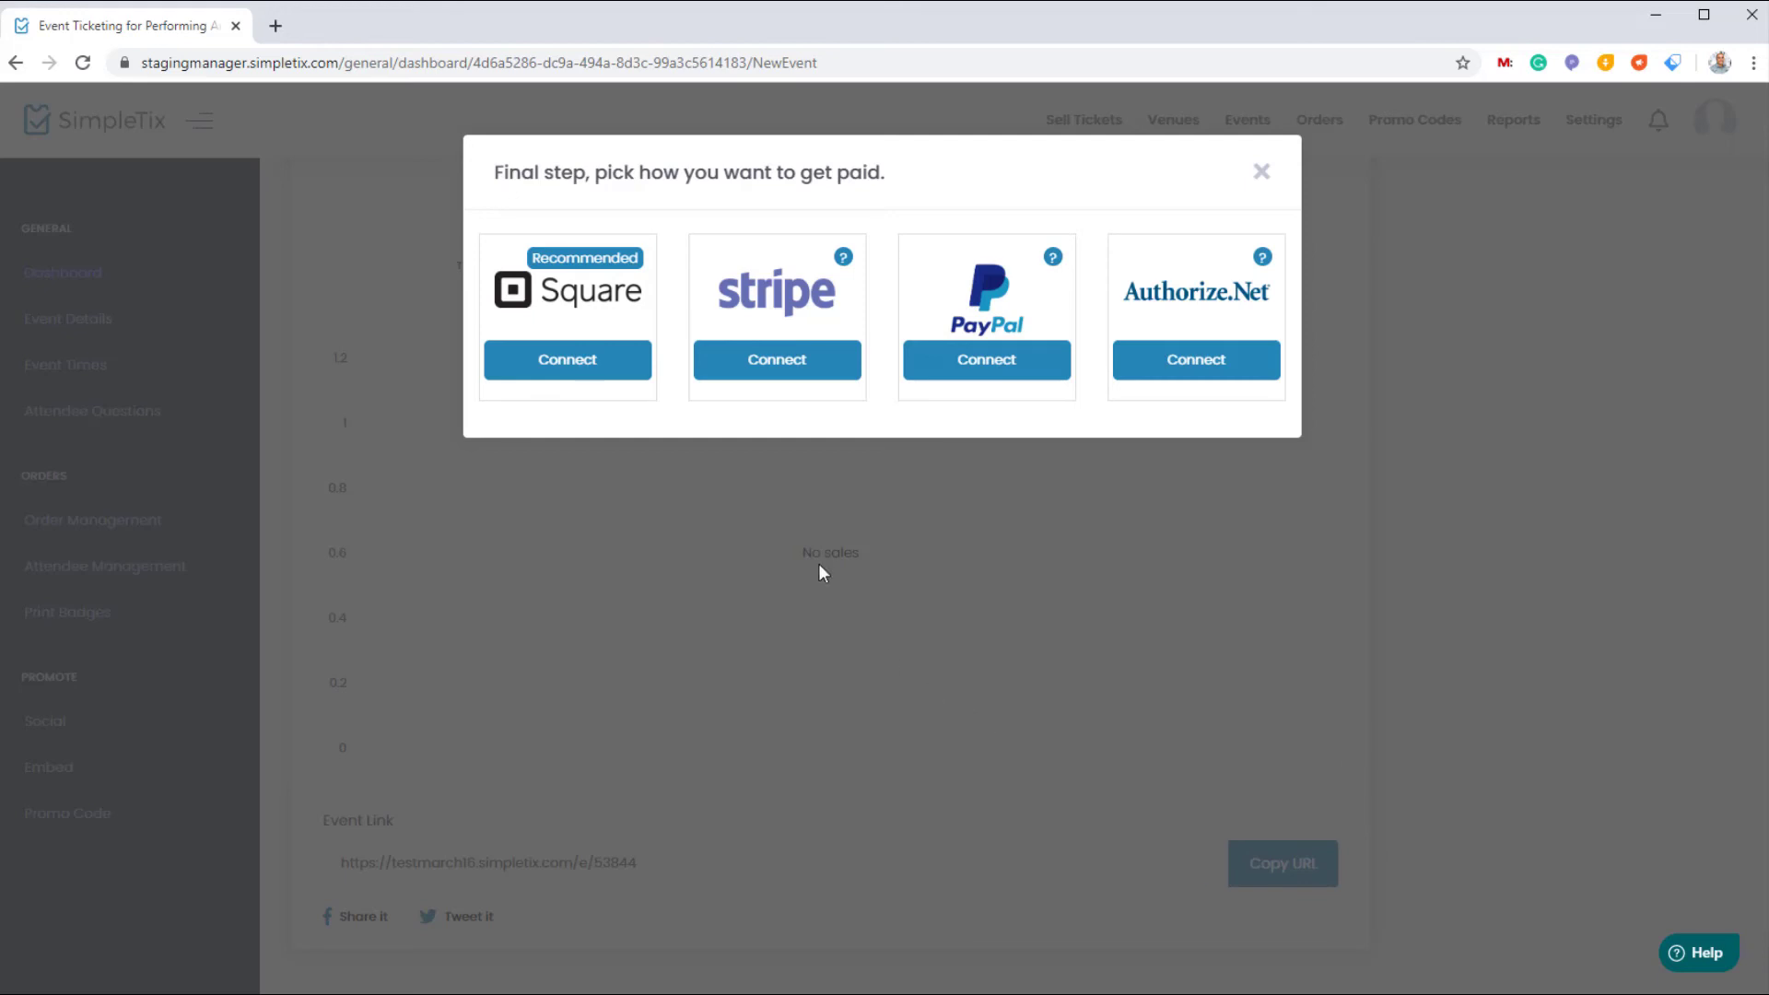
- Connect Square as the payment processor, signing in with the prefilled account credentials and allowing the requested permissions
click(568, 361)
click(806, 628)
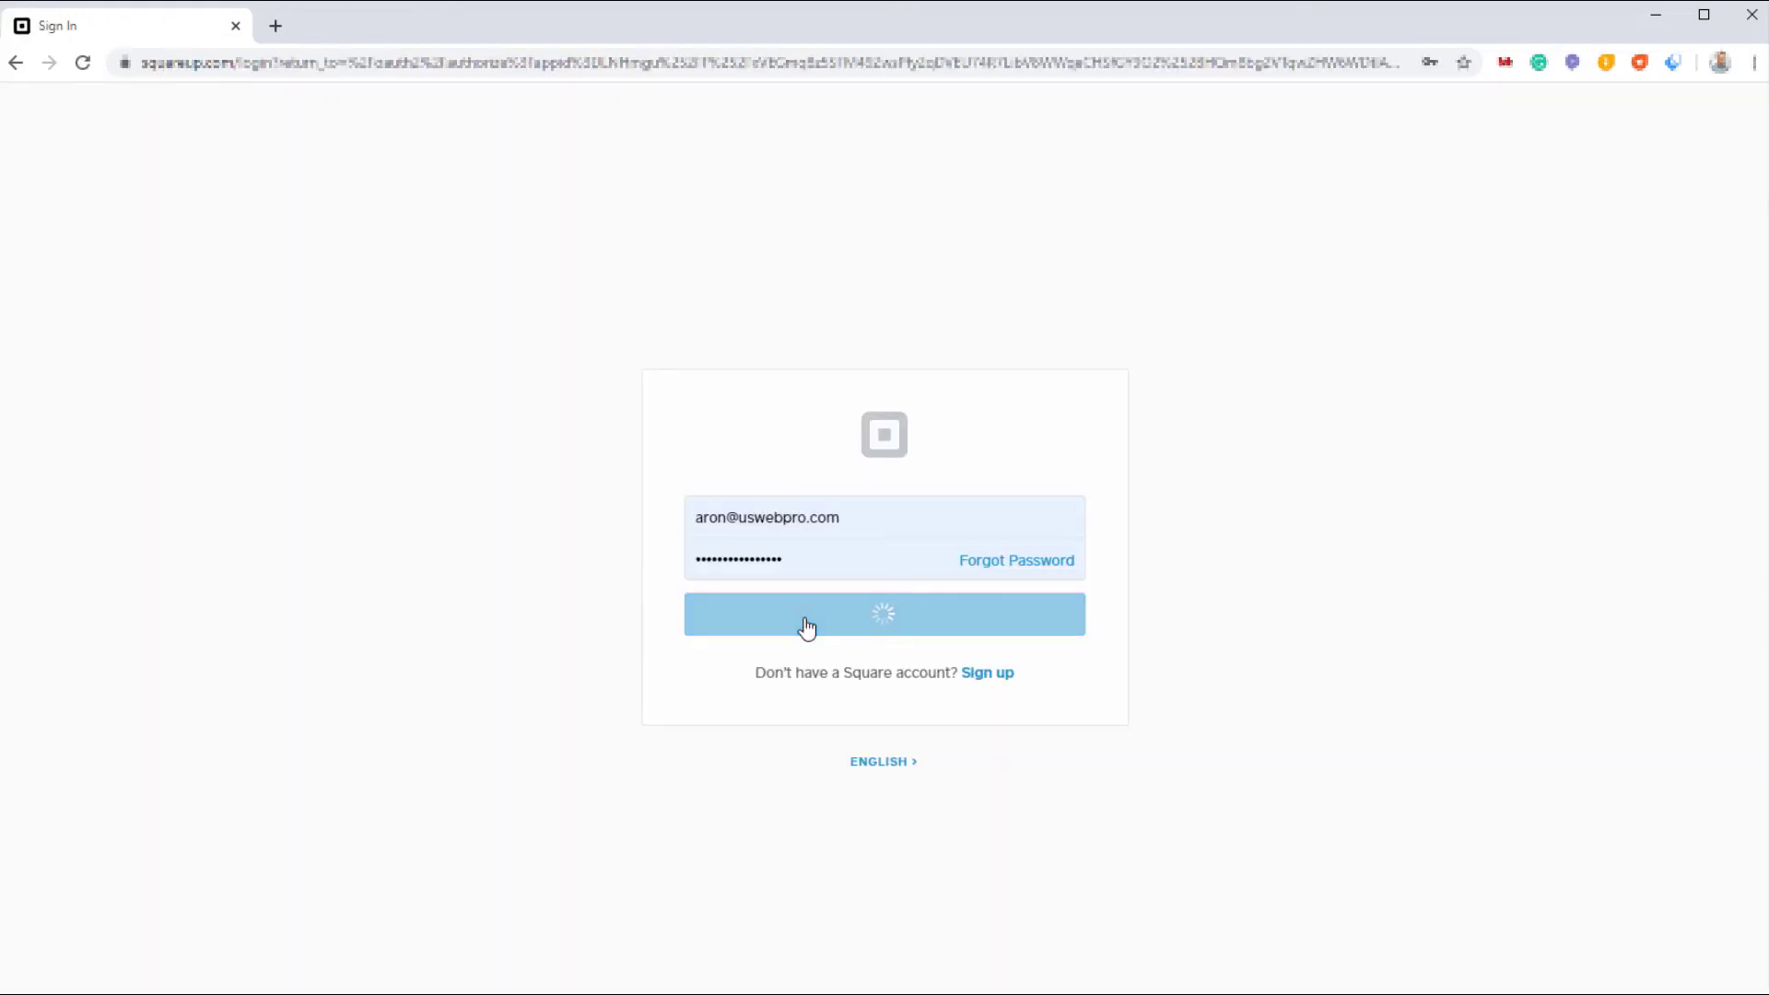
scroll(820, 624, down, 5)
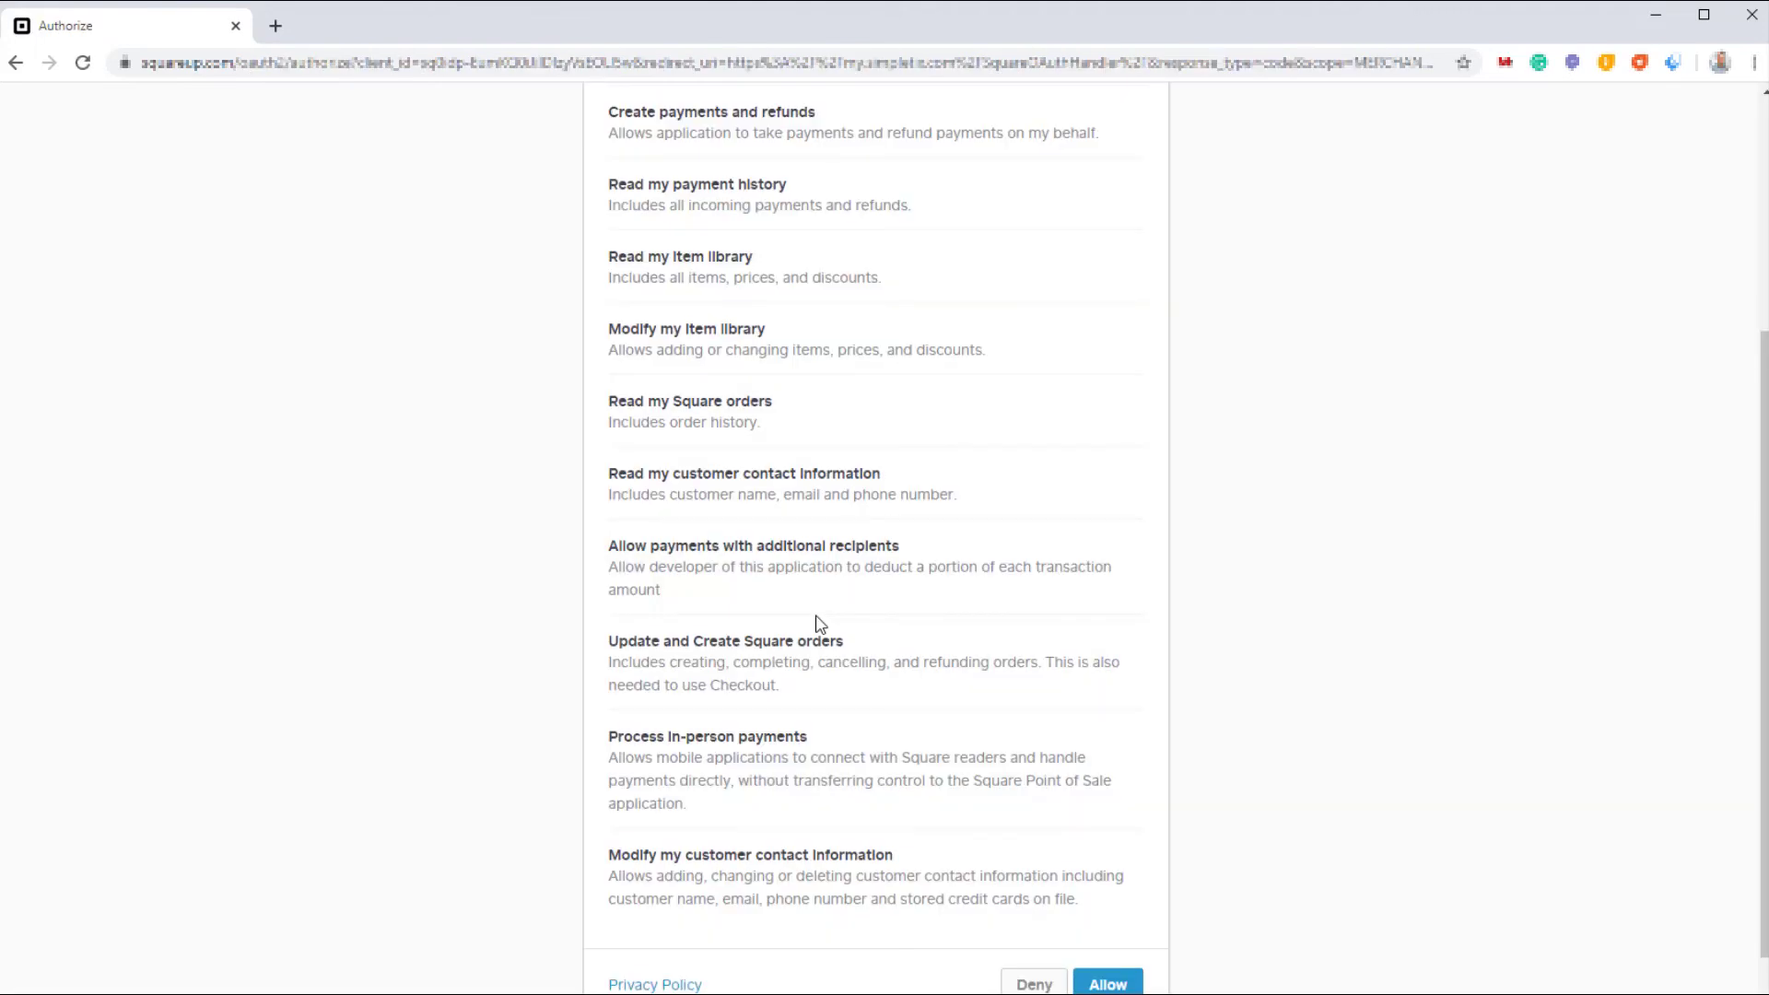
click(1106, 983)
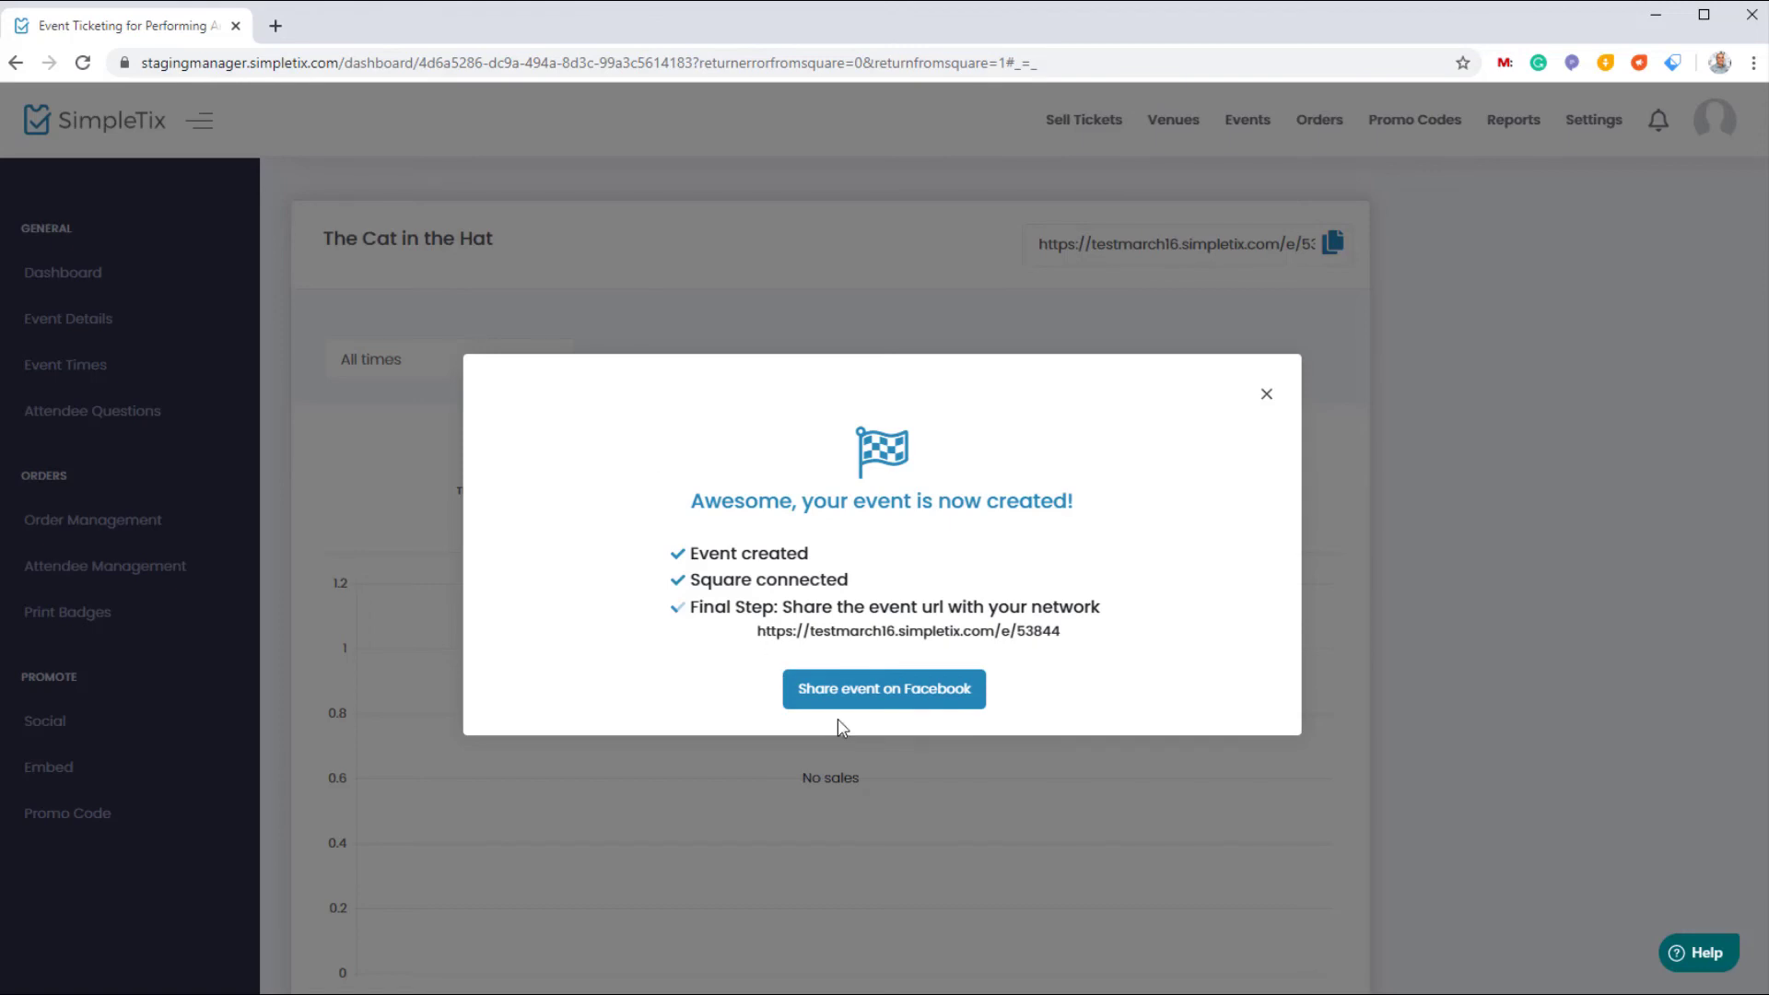
- Start a Facebook post for the new event, keeping its existing The Cat in the Hat image
click(862, 700)
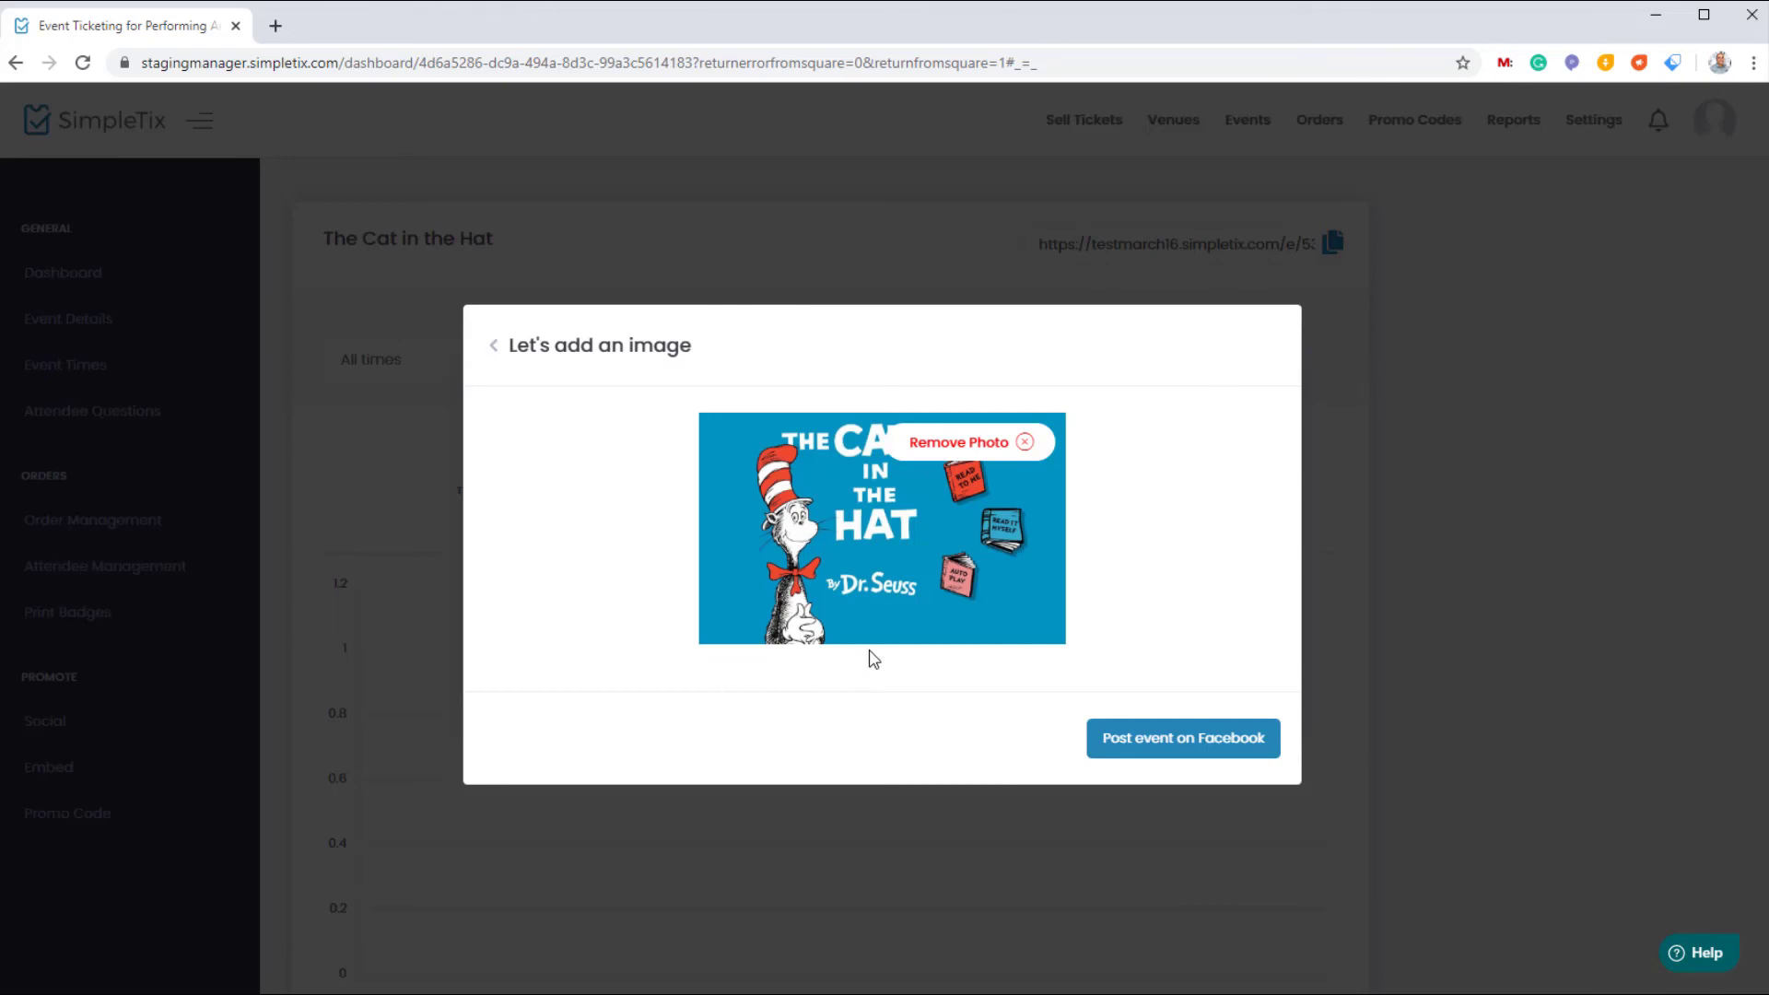
click(1160, 739)
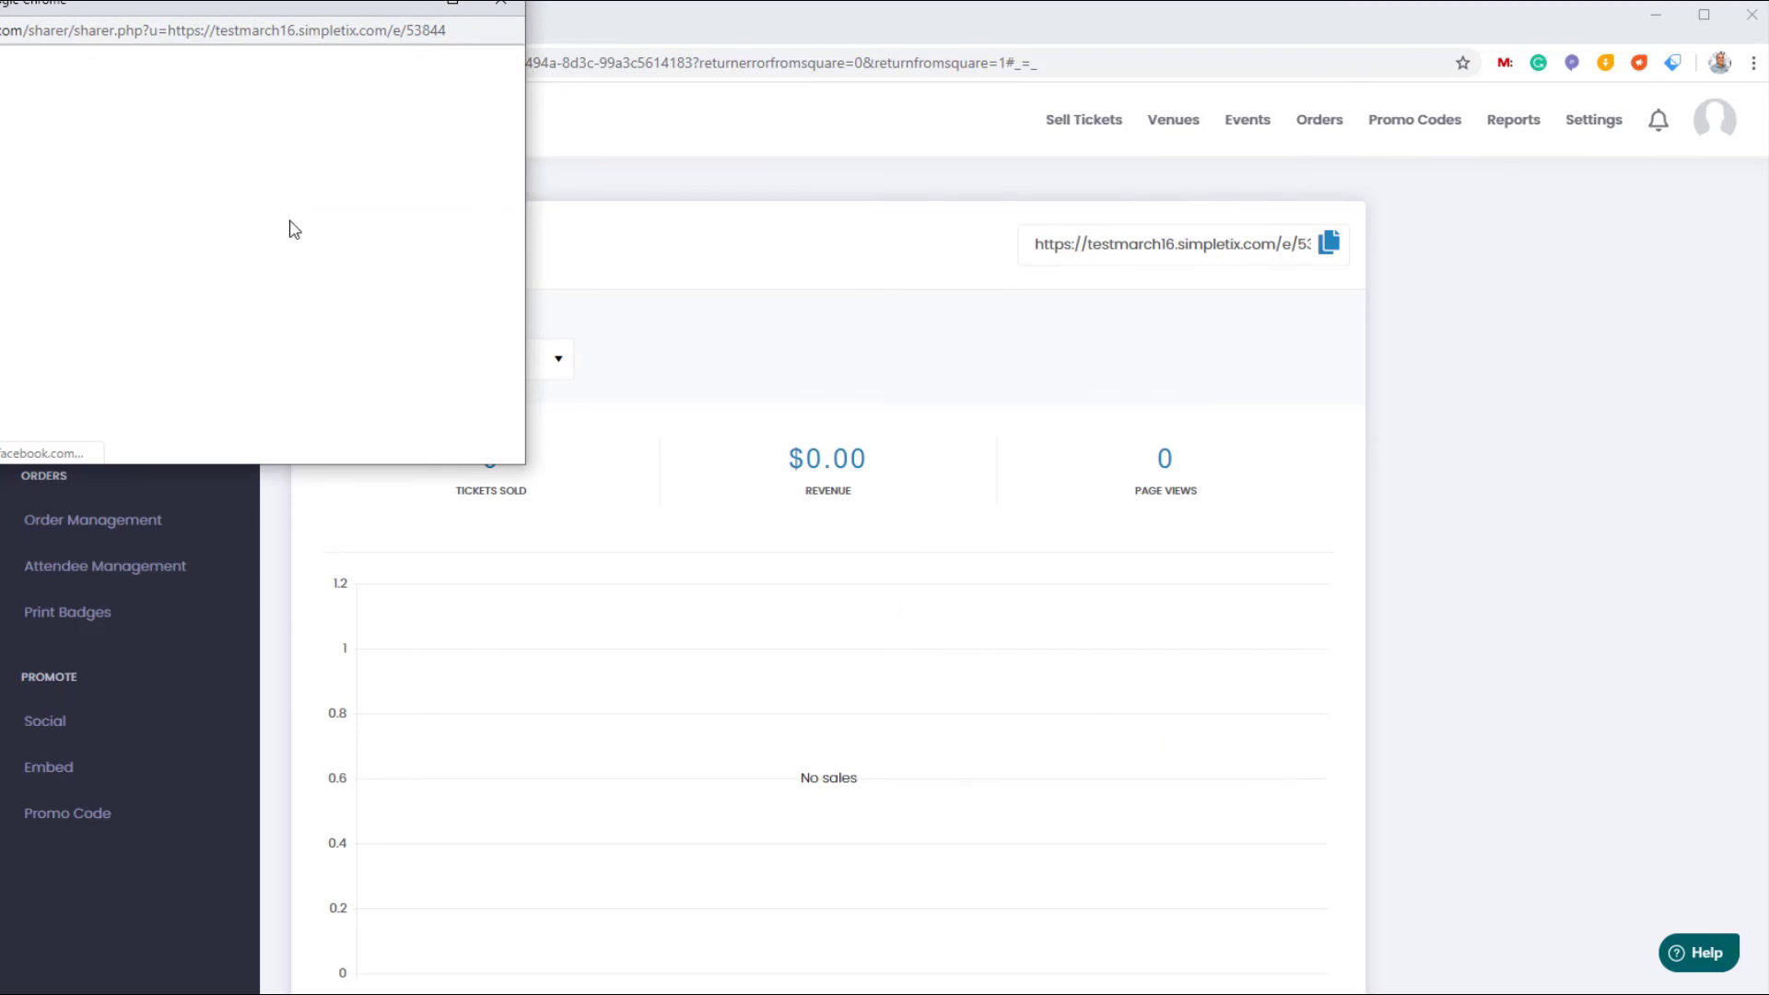
drag(163, 6, 185, 10)
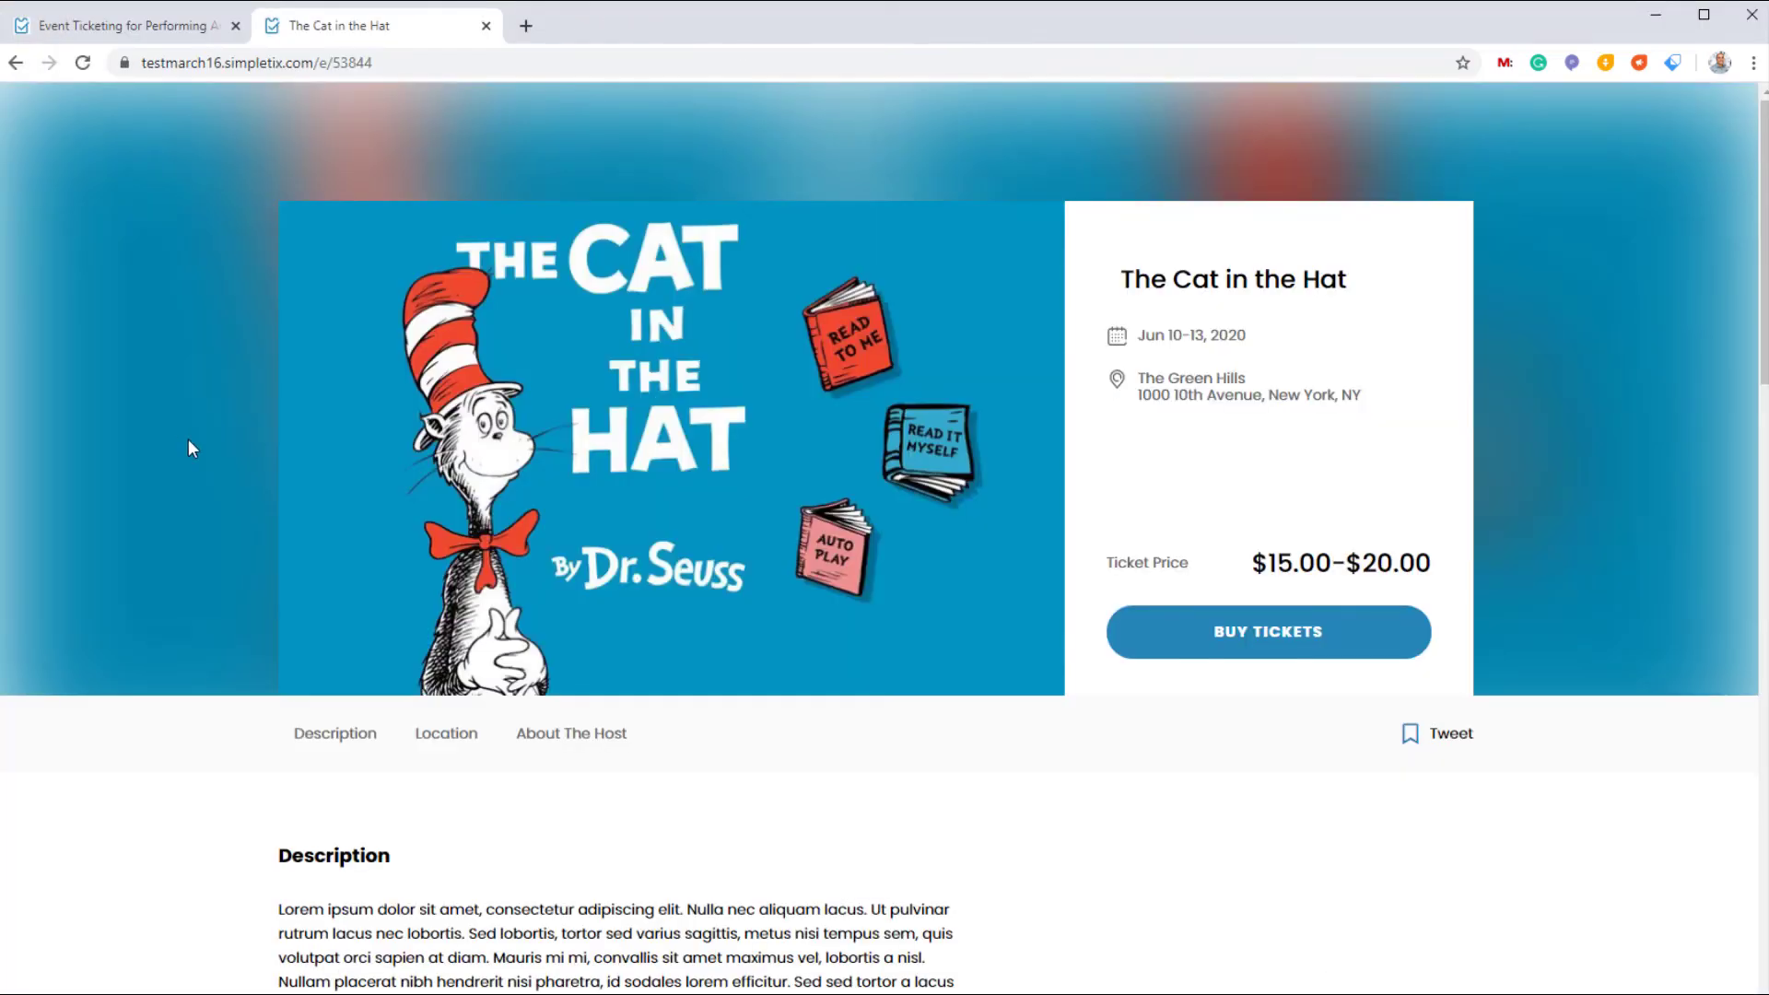
- From the public event page, choose Row A Seat 43 as a Car (3+ Passengers) ticket and proceed to checkout
click(1275, 645)
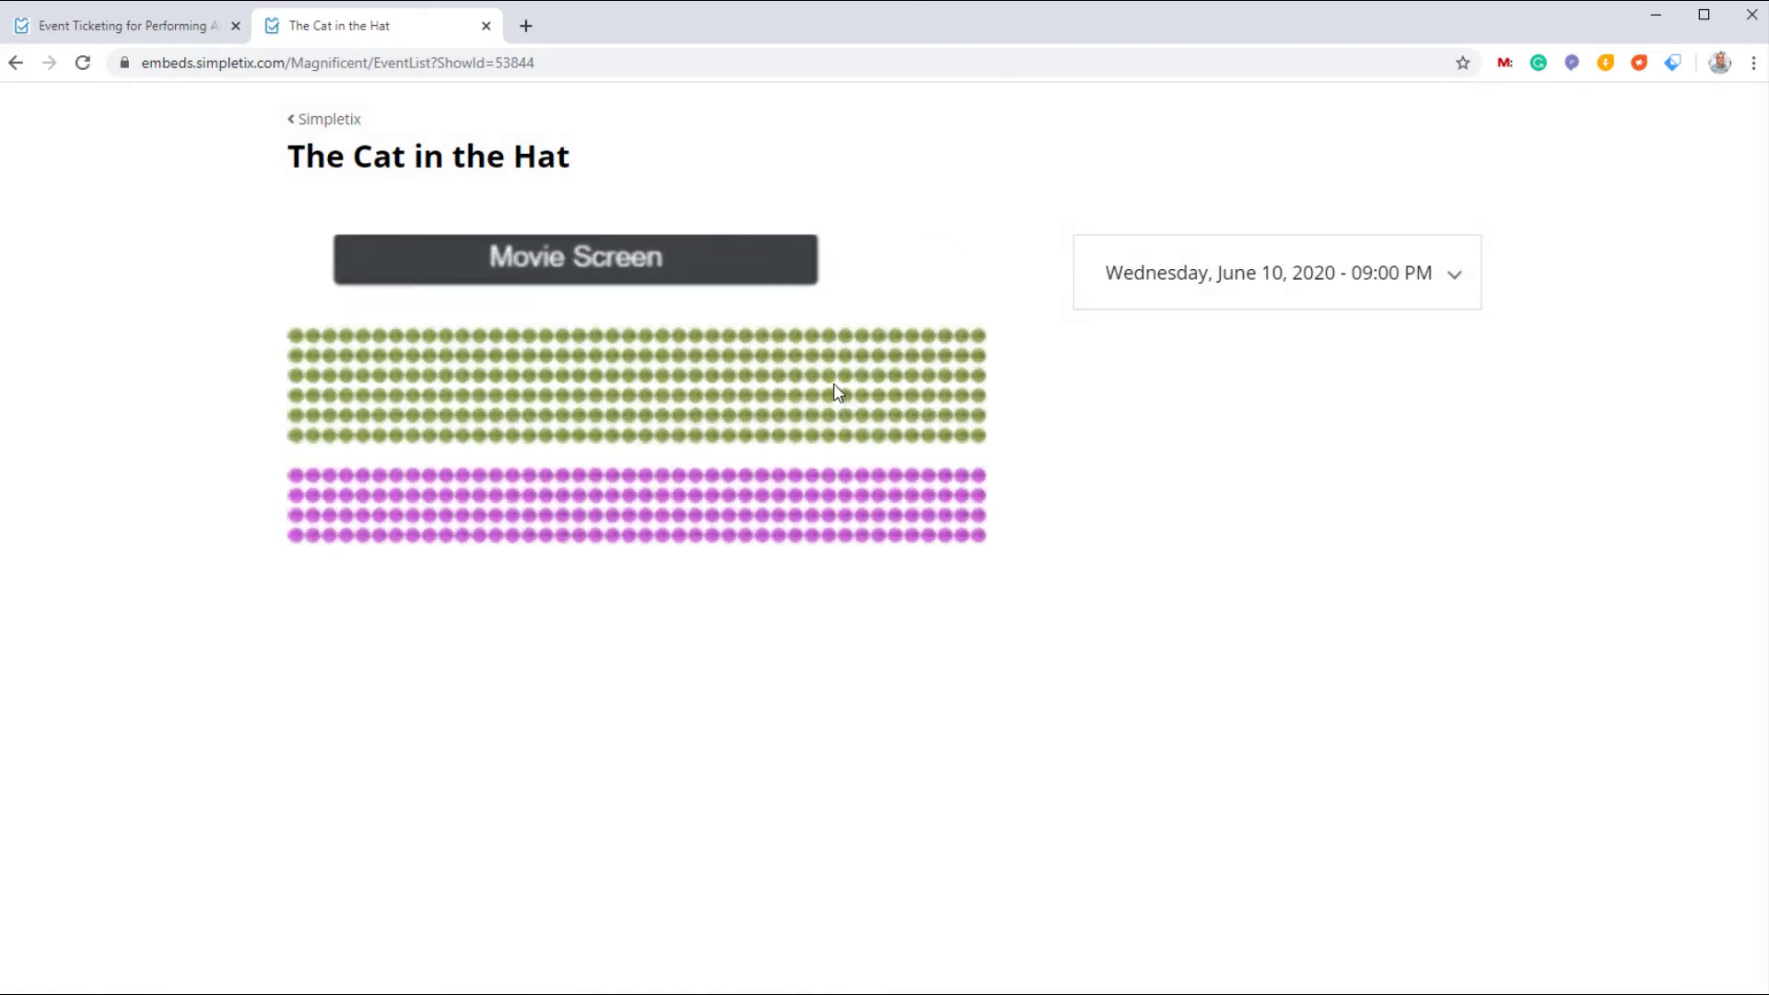
click(864, 343)
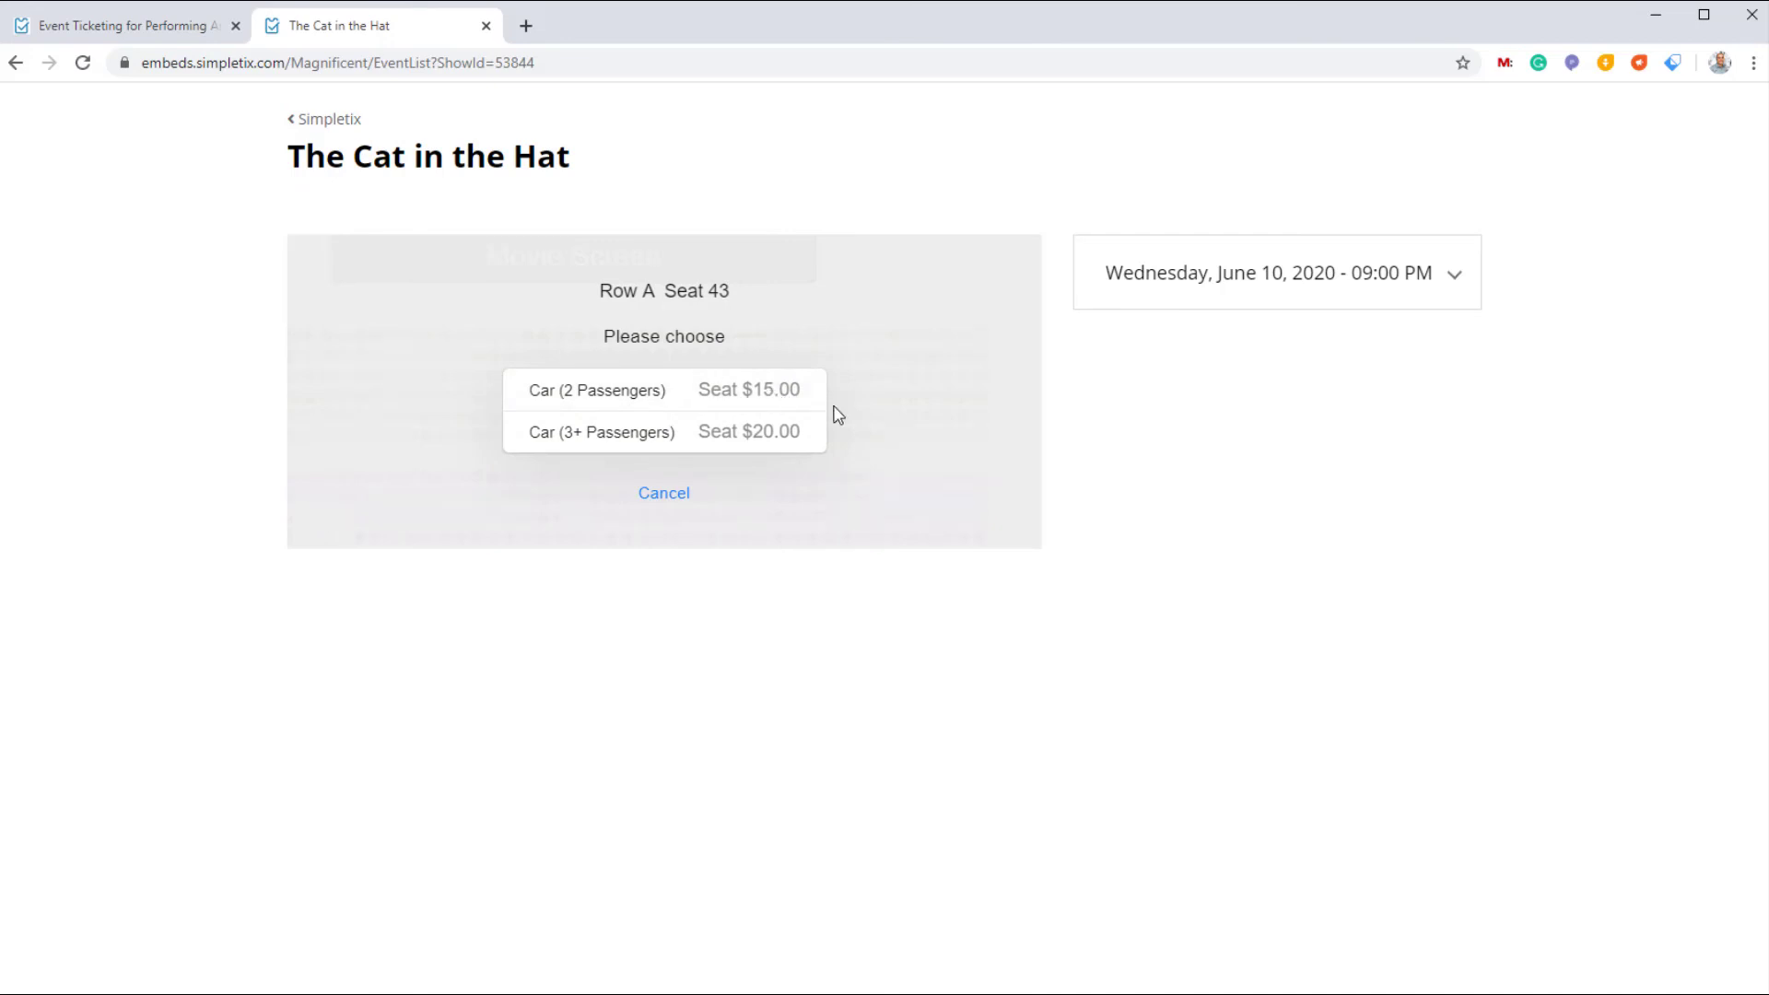
click(754, 439)
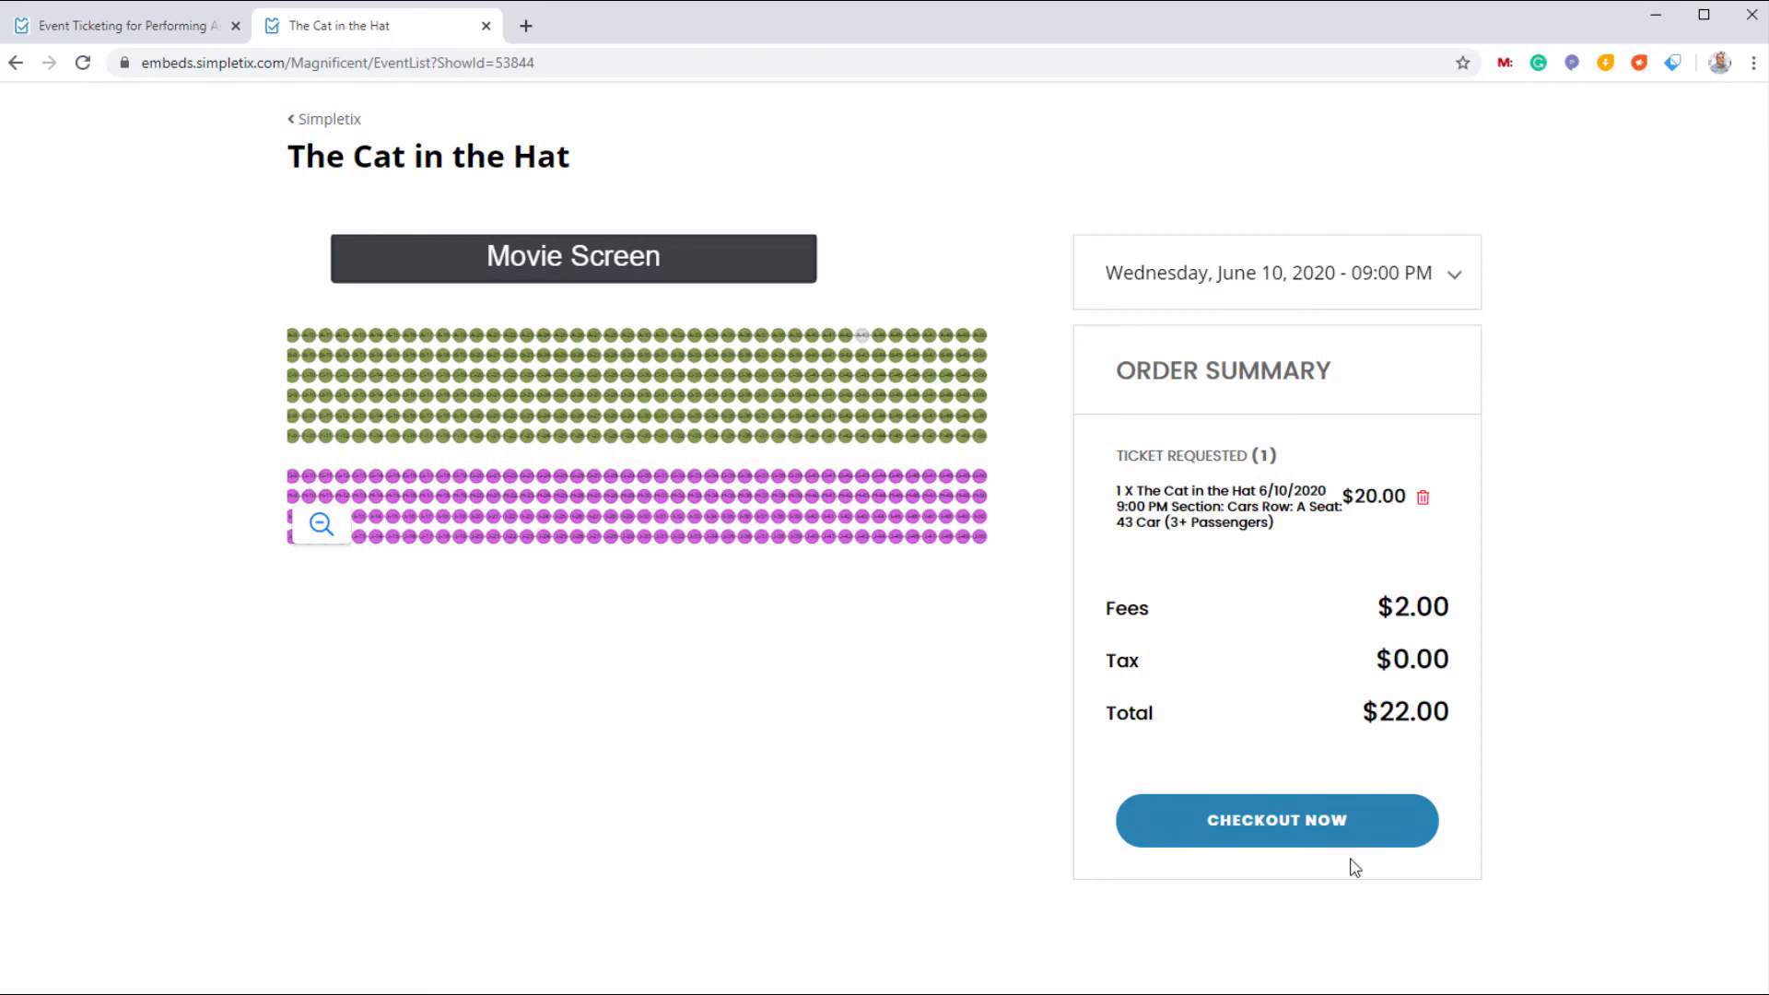
click(1289, 818)
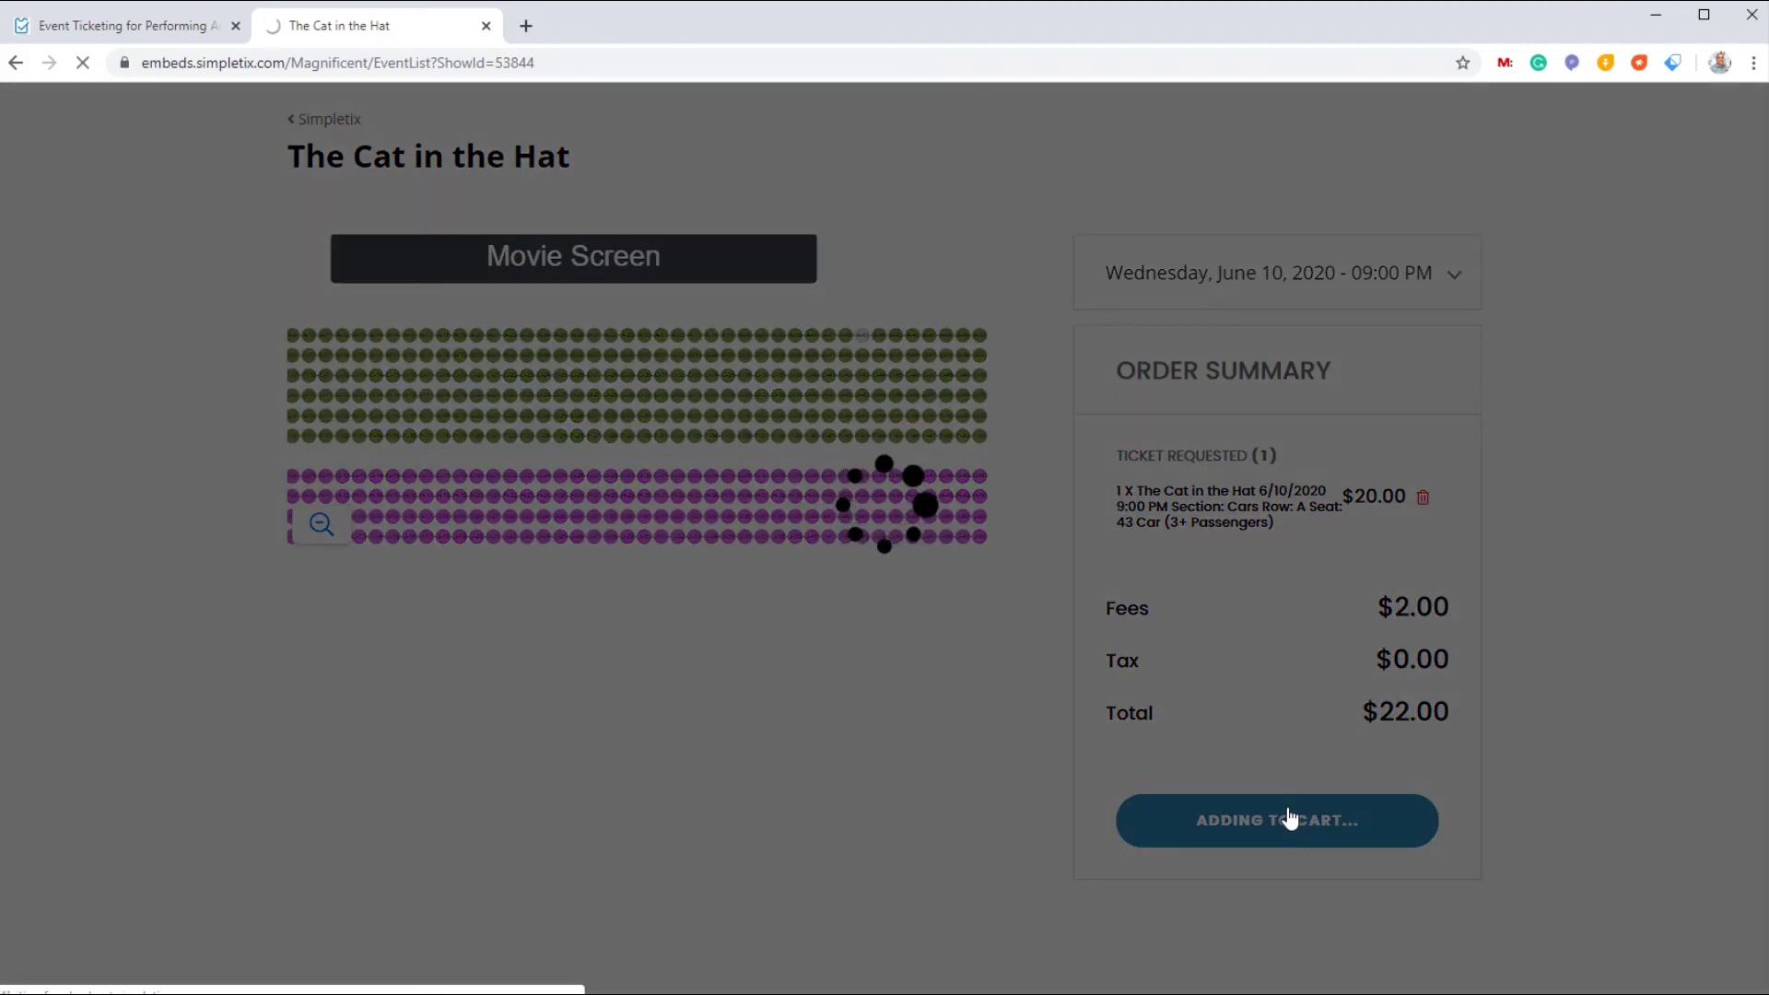